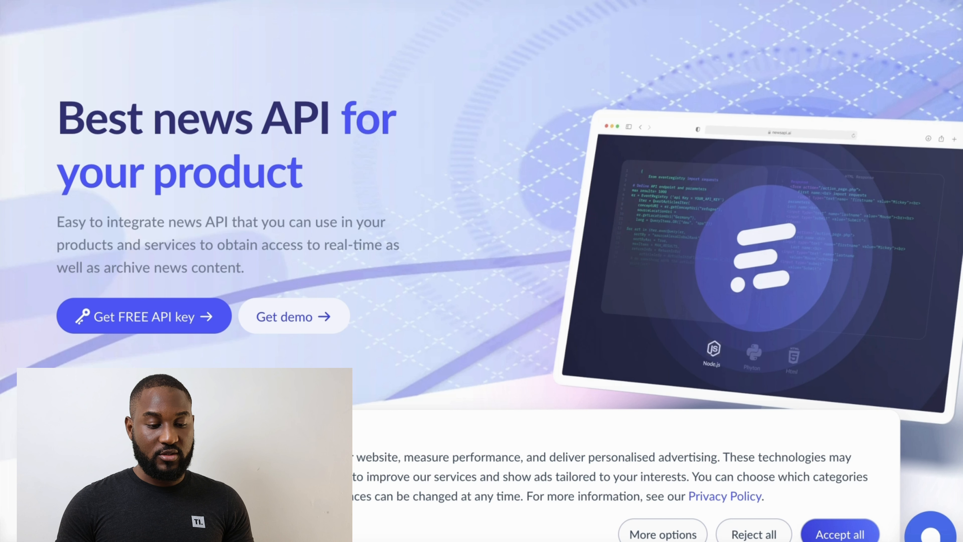
Open the free API key sign-up form on the NewsAPI.ai site and reject the optional cookies.
{"action": "left_click", "coordinate": [220, 0]}
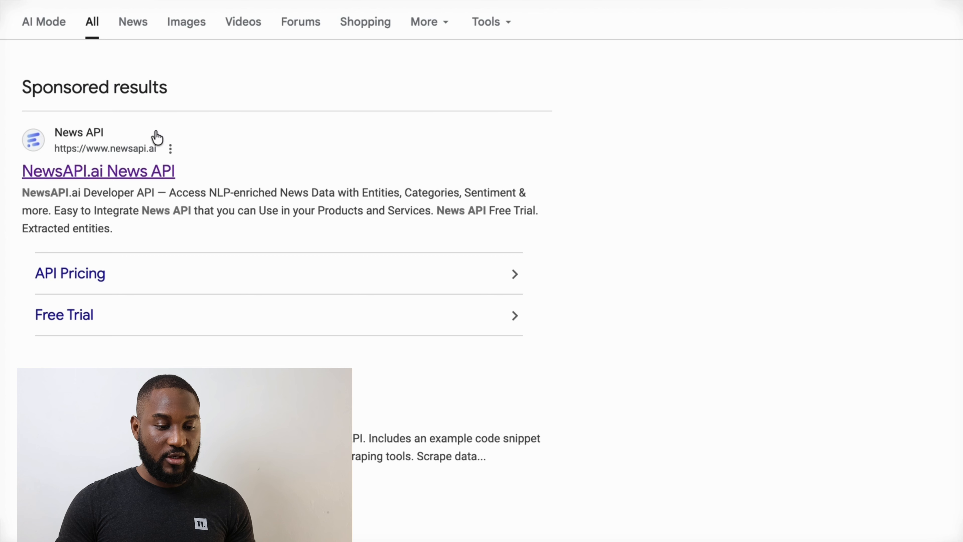
{"action": "left_click", "coordinate": [125, 172]}
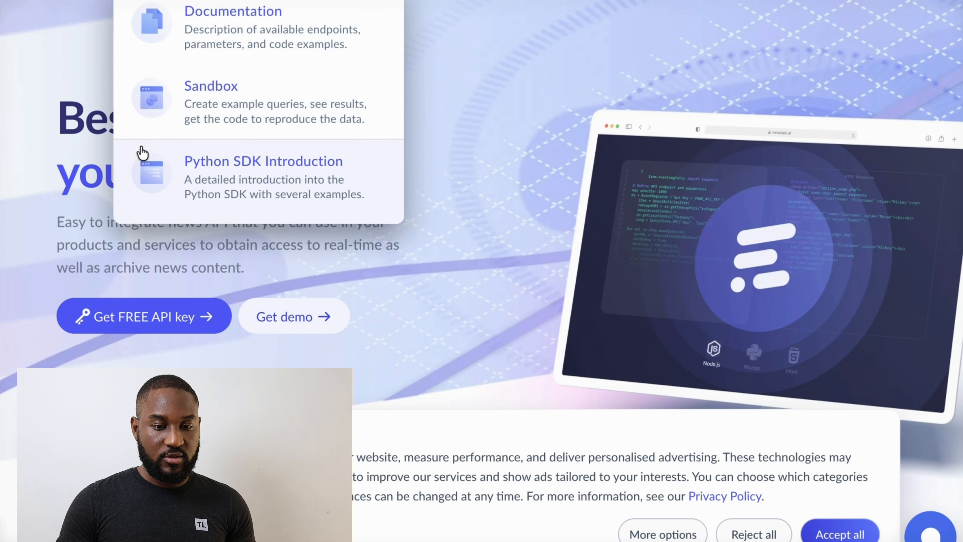
{"action": "left_click", "coordinate": [128, 316]}
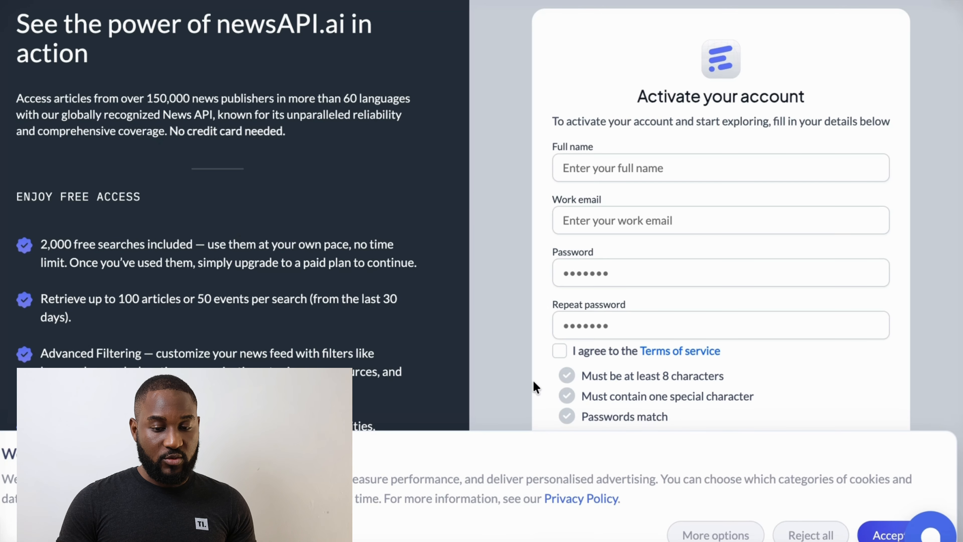
{"action": "left_click", "coordinate": [810, 531]}
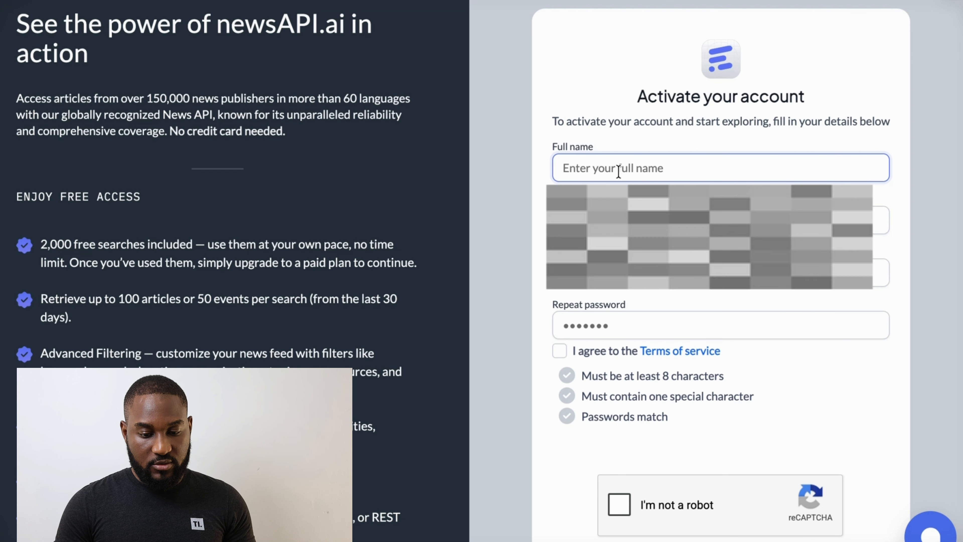
Enter the full name and work email in the account activation form.
{"action": "type", "text": "Bolatito"}
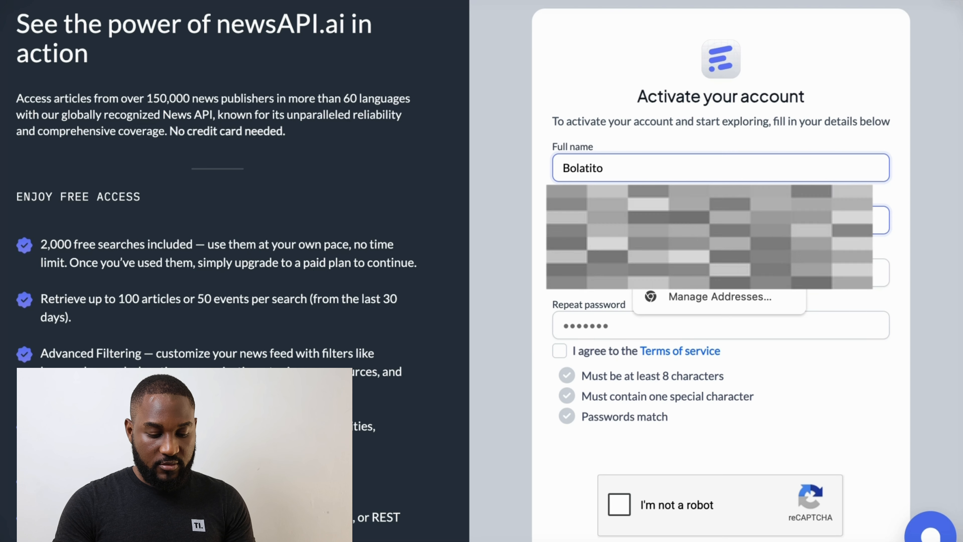
{"action": "key", "text": "Down"}
{"action": "key", "text": "Return"}
{"action": "key", "text": "Tab"}
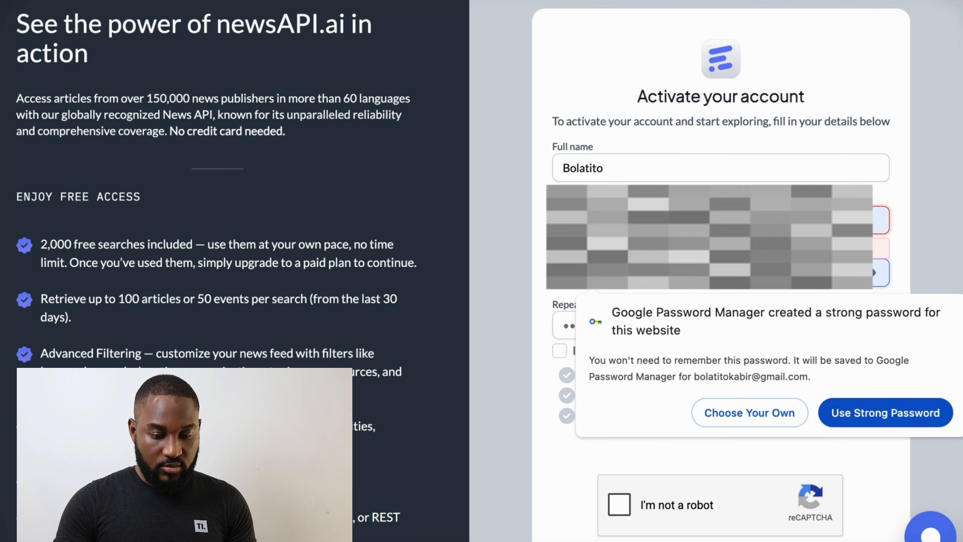
Enter an account password and repeat it in the confirmation field.
{"action": "type", "text": "•••••••••"}
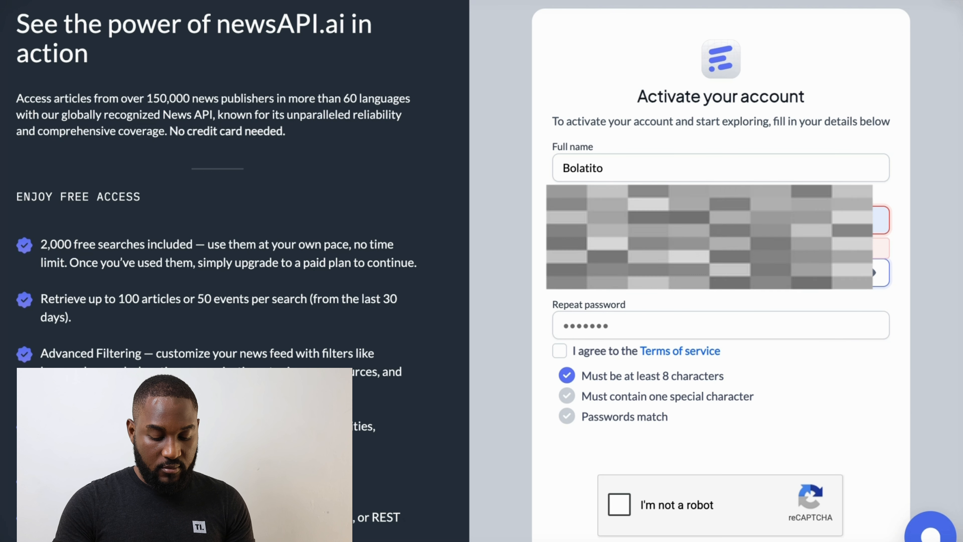
{"action": "key", "text": "Tab"}
{"action": "type", "text": "••••••••••"}
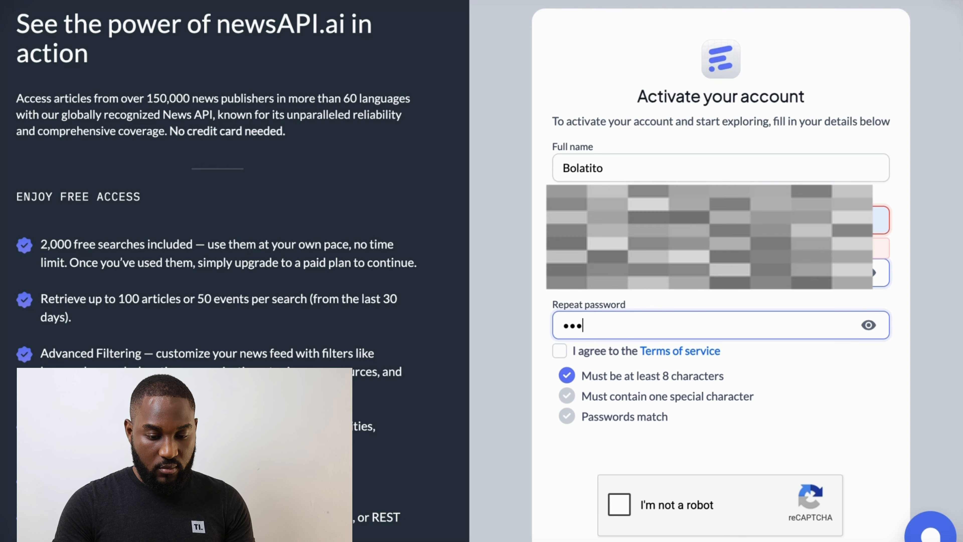
{"action": "type", "text": "••"}
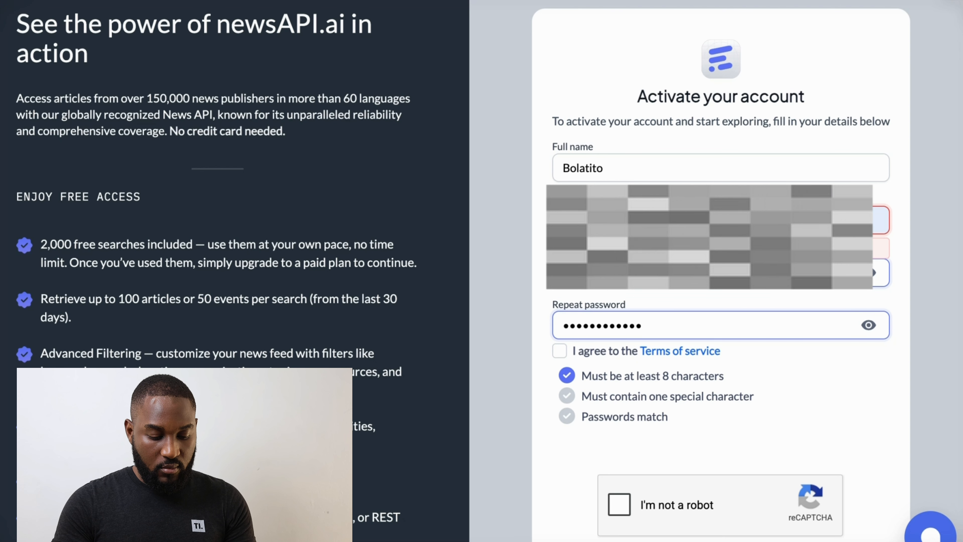
Agree to the Terms of service and complete the reCAPTCHA by selecting all images with cars.
{"action": "left_click", "coordinate": [559, 351]}
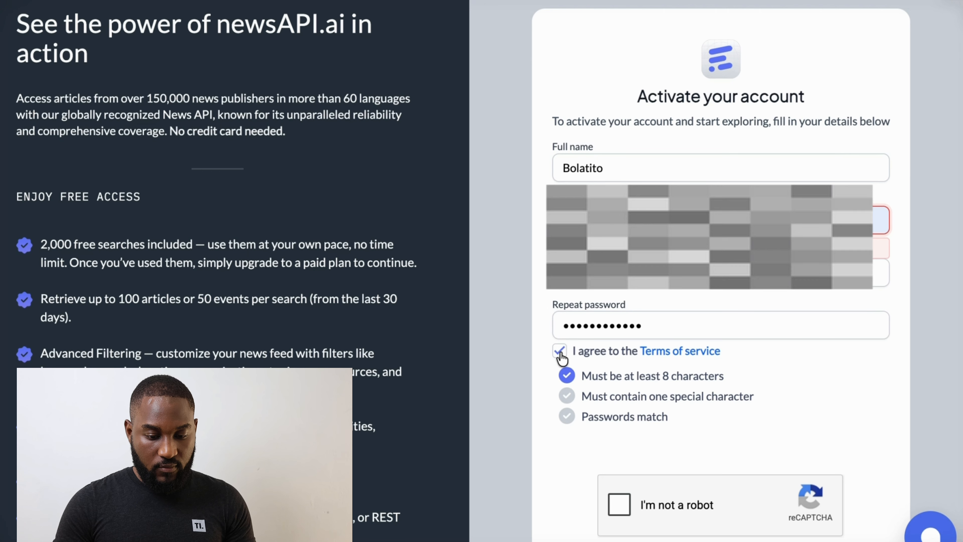
{"action": "left_click", "coordinate": [667, 272]}
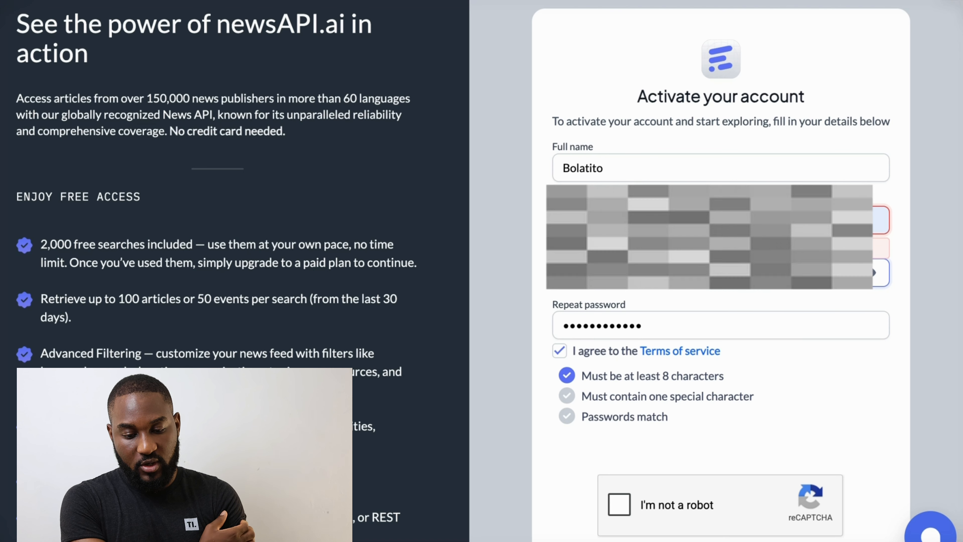
{"action": "left_click", "coordinate": [675, 220]}
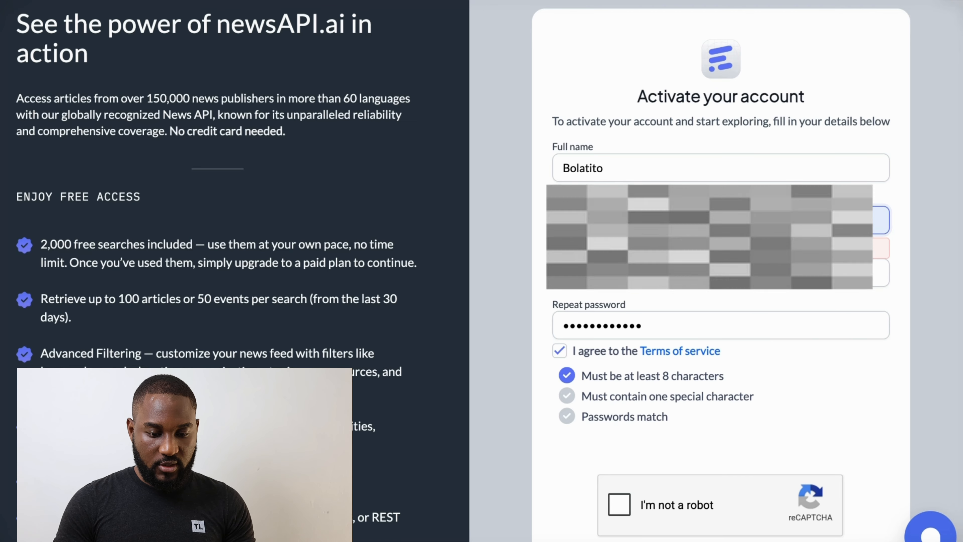
{"action": "left_click", "coordinate": [644, 220]}
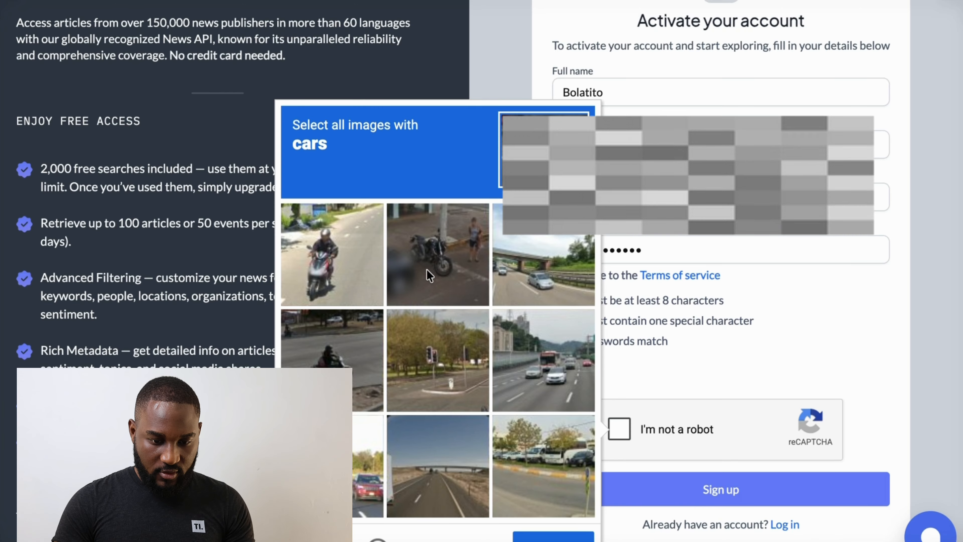
{"action": "left_click", "coordinate": [356, 496]}
{"action": "left_click", "coordinate": [542, 466]}
{"action": "left_click", "coordinate": [537, 369]}
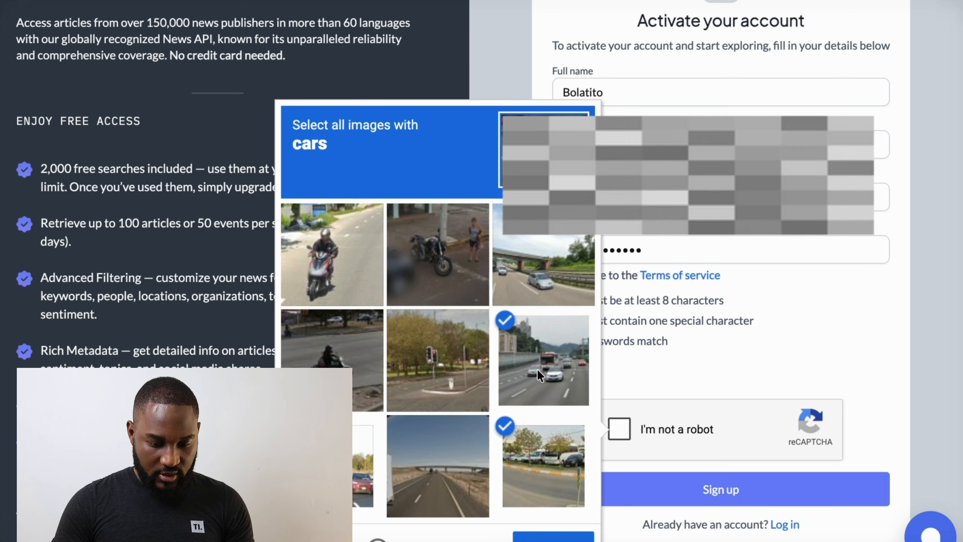
{"action": "left_click", "coordinate": [543, 279]}
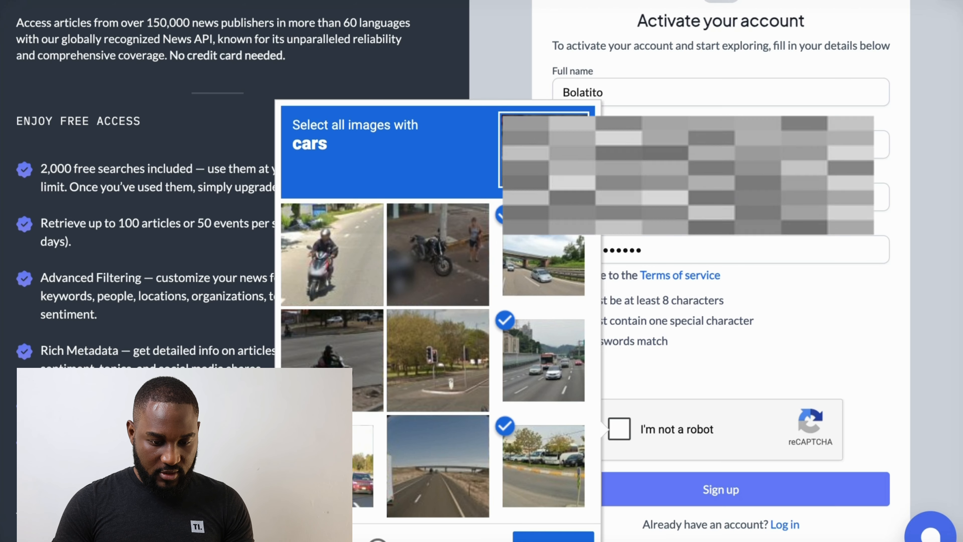
{"action": "left_click", "coordinate": [548, 537]}
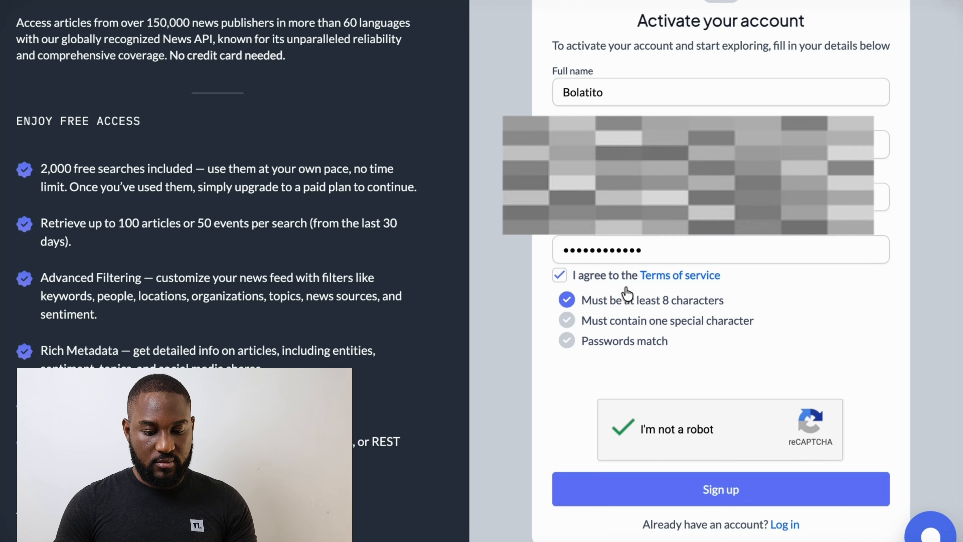
Replace the account password with one that contains a special character and check it against the repeated password.
{"action": "left_click", "coordinate": [664, 144]}
{"action": "left_click", "coordinate": [664, 197]}
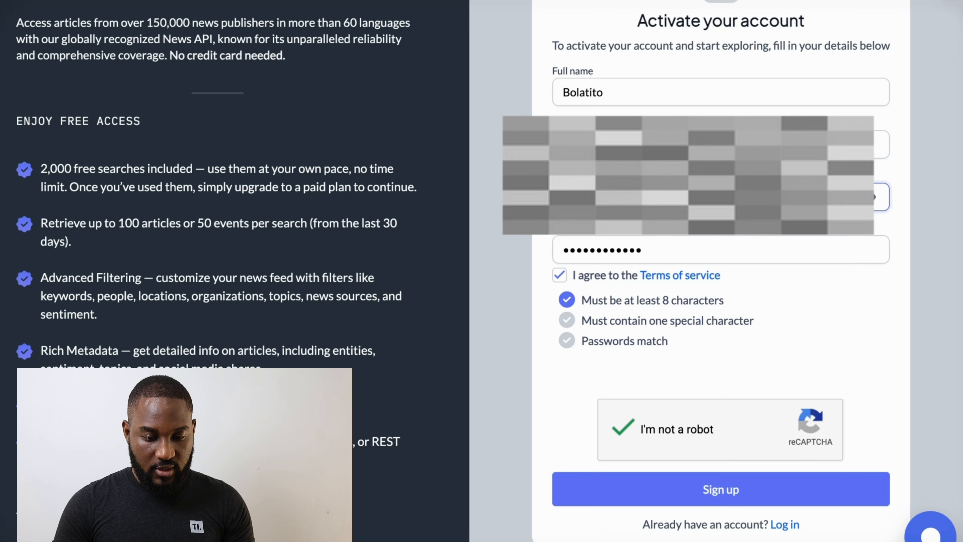
{"action": "key", "text": "BackSpace"}
{"action": "type", "text": "••••••••"}
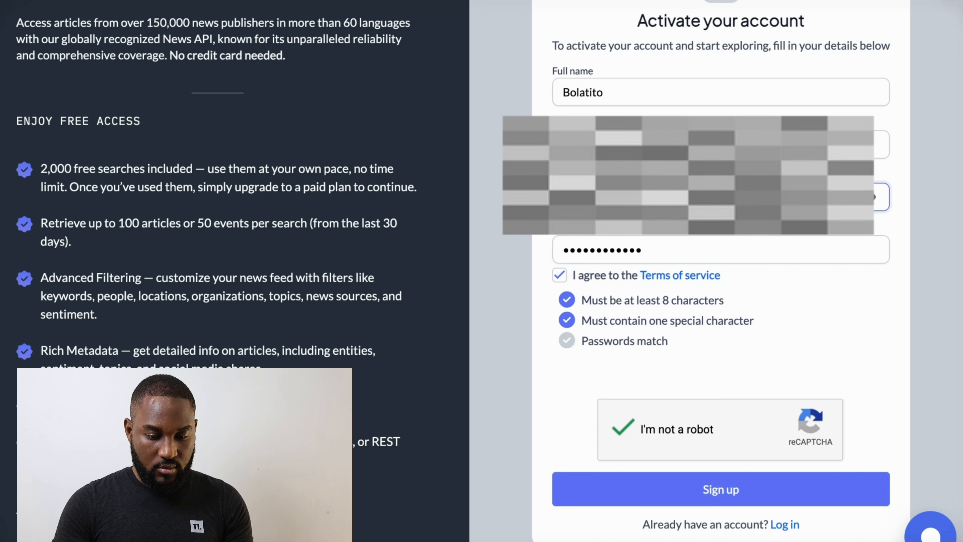
{"action": "key", "text": "Tab"}
{"action": "type", "text": "••"}
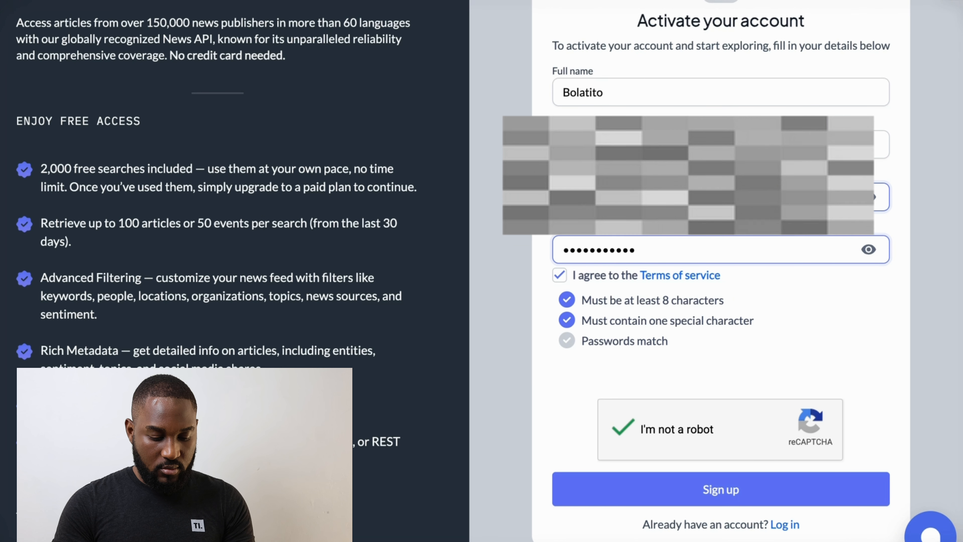
{"action": "key", "text": "shift+Tab"}
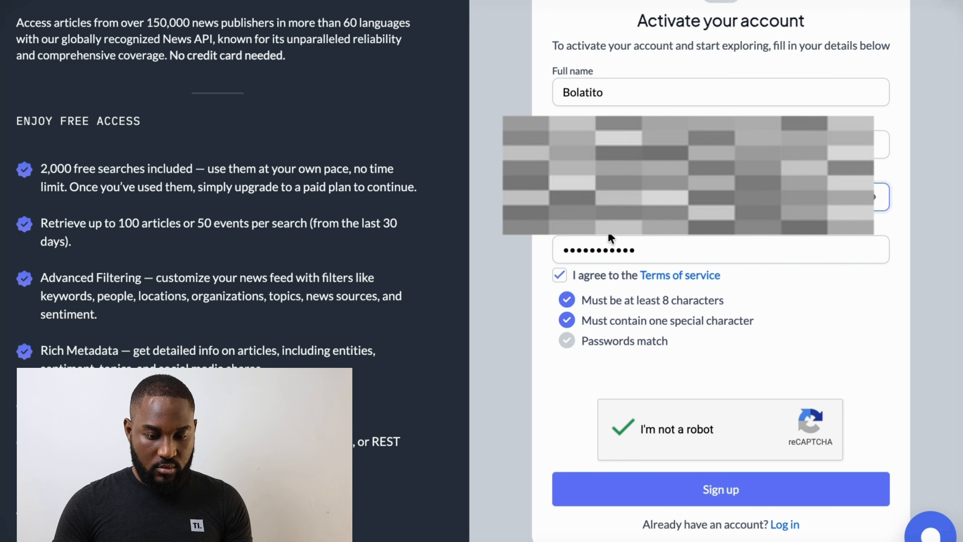
{"action": "left_click", "coordinate": [651, 252]}
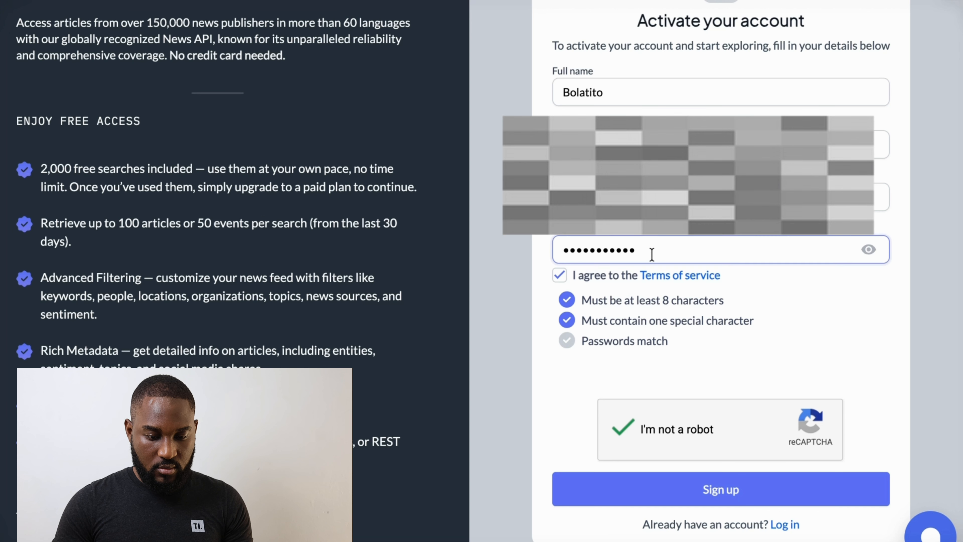
{"action": "left_click", "coordinate": [537, 398]}
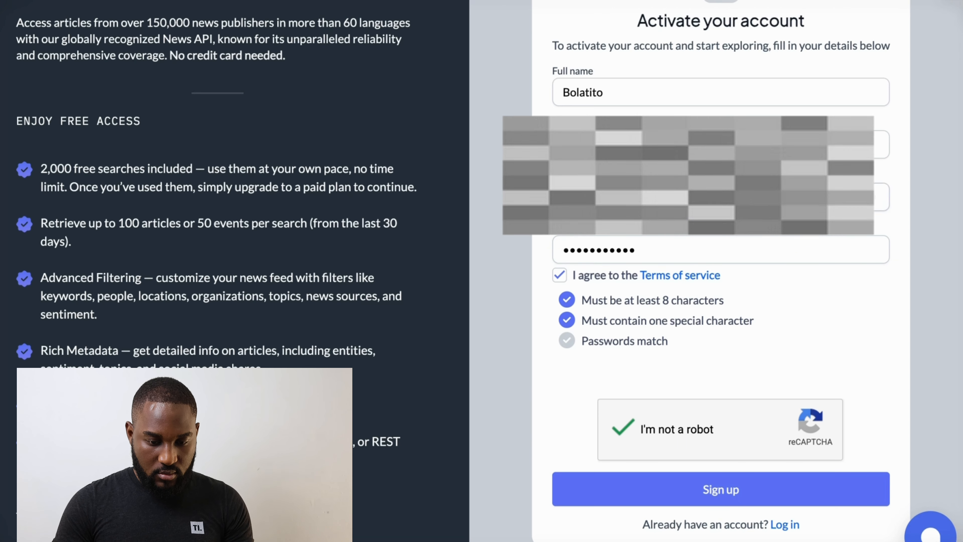
Re-enter the same valid password in the Password and Repeat password fields and submit the sign-up form.
{"action": "key", "text": "BackSpace"}
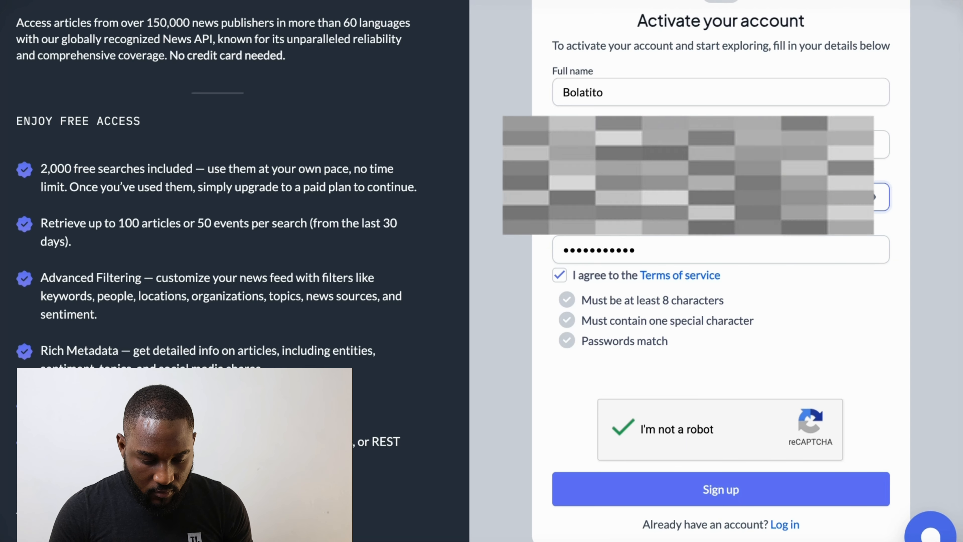
{"action": "type", "text": "•"}
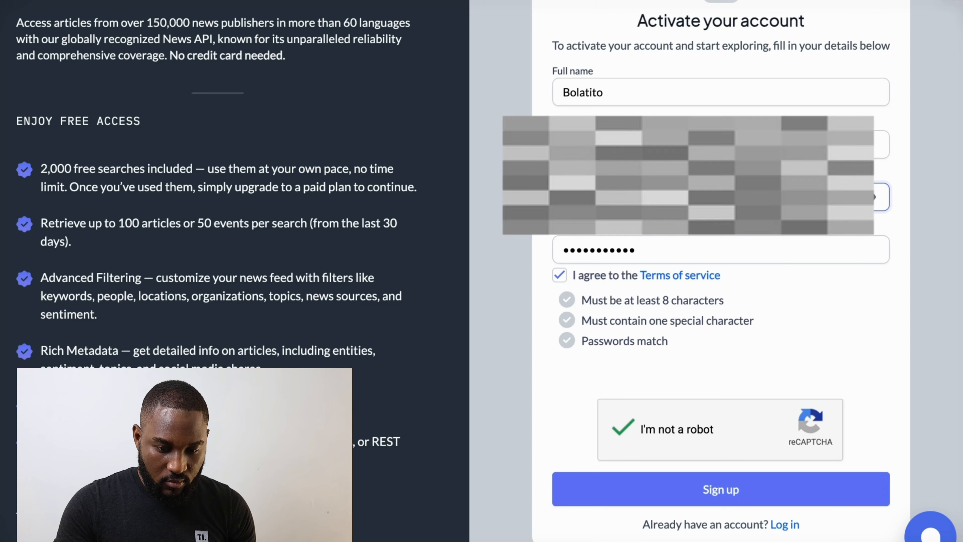
{"action": "type", "text": "••"}
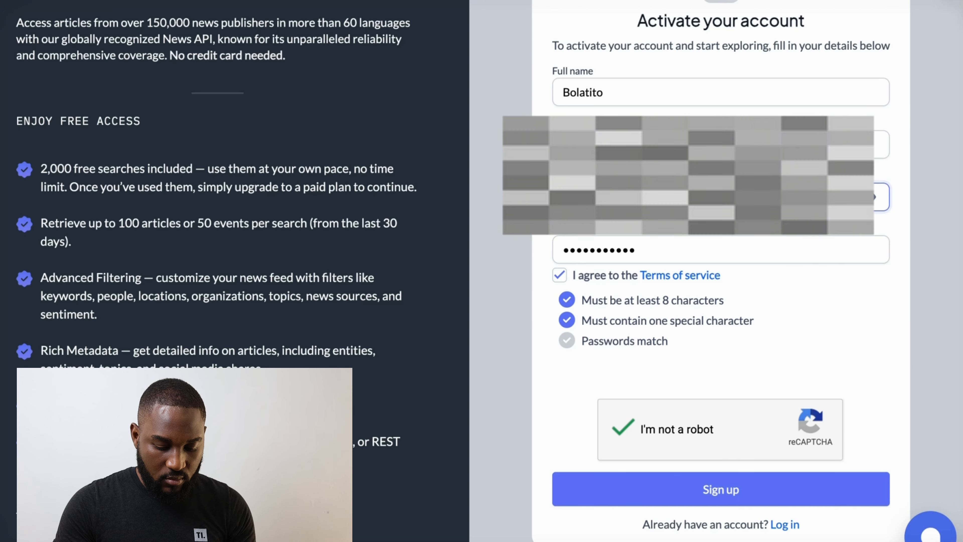
{"action": "key", "text": "Tab"}
{"action": "type", "text": "•••••••"}
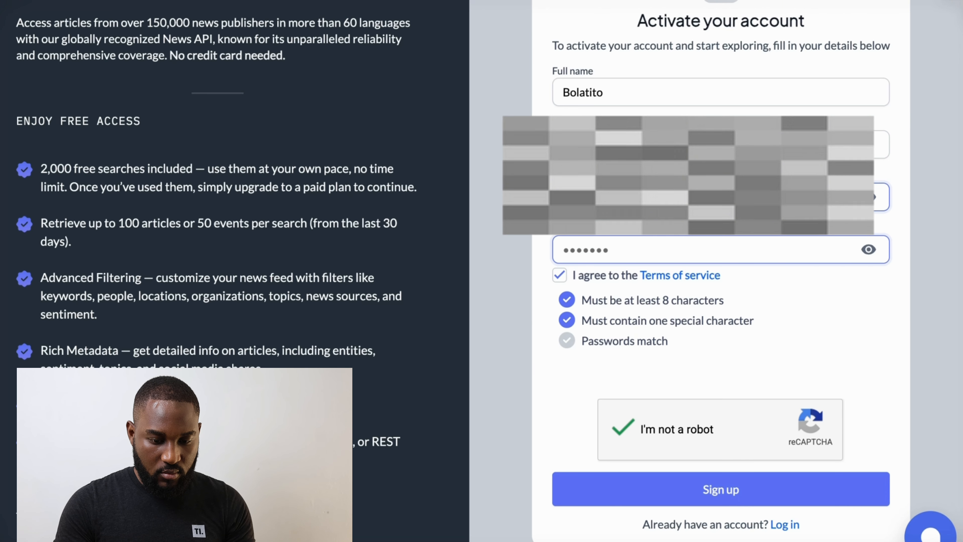
{"action": "type", "text": "•••"}
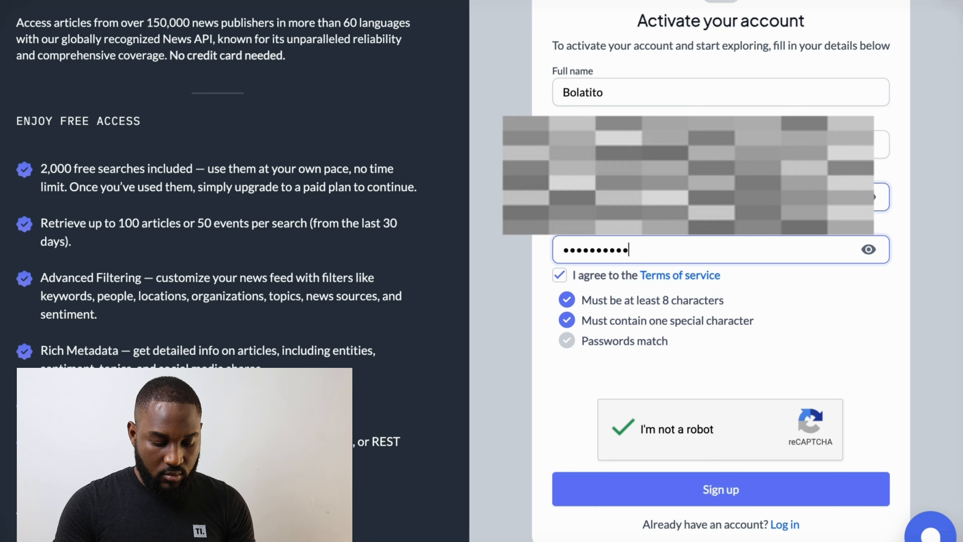
{"action": "type", "text": "•"}
{"action": "left_click", "coordinate": [567, 397]}
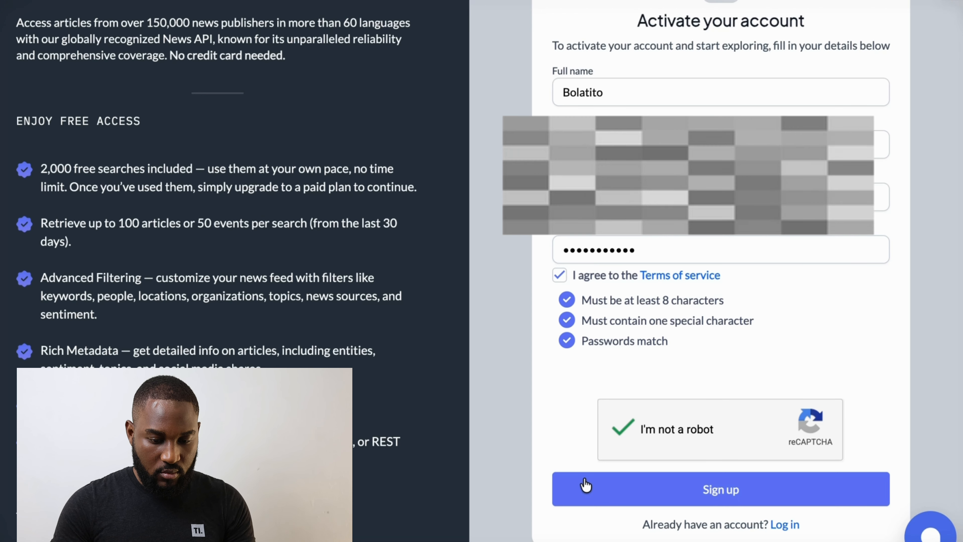
{"action": "left_click", "coordinate": [586, 500]}
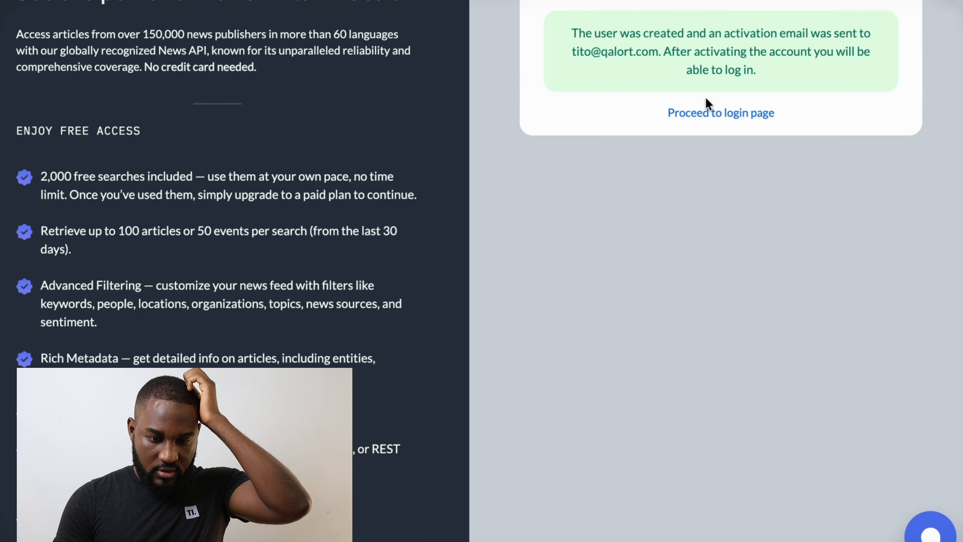
Proceed to the login page and try to sign in with the account email and password.
{"action": "left_click", "coordinate": [705, 113]}
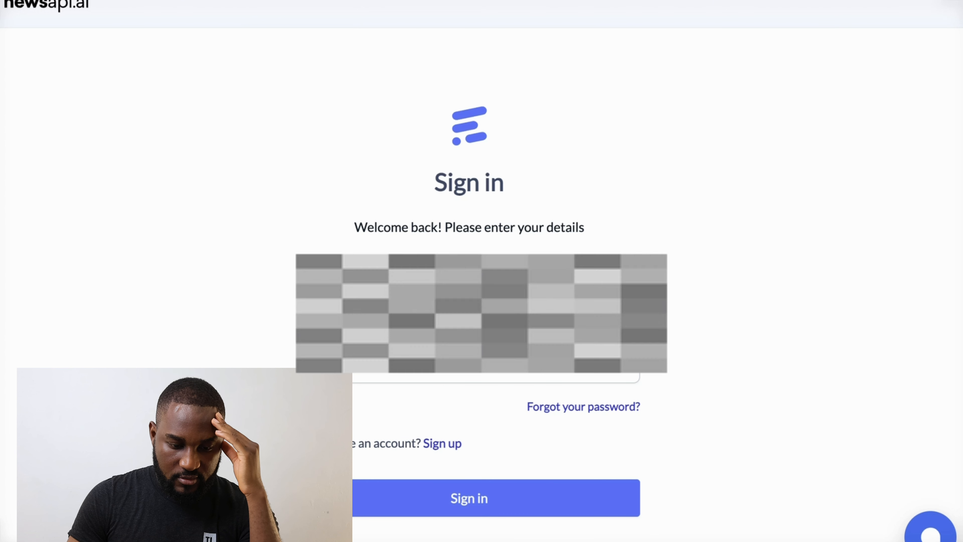
{"action": "left_click", "coordinate": [469, 294]}
{"action": "left_click", "coordinate": [462, 330]}
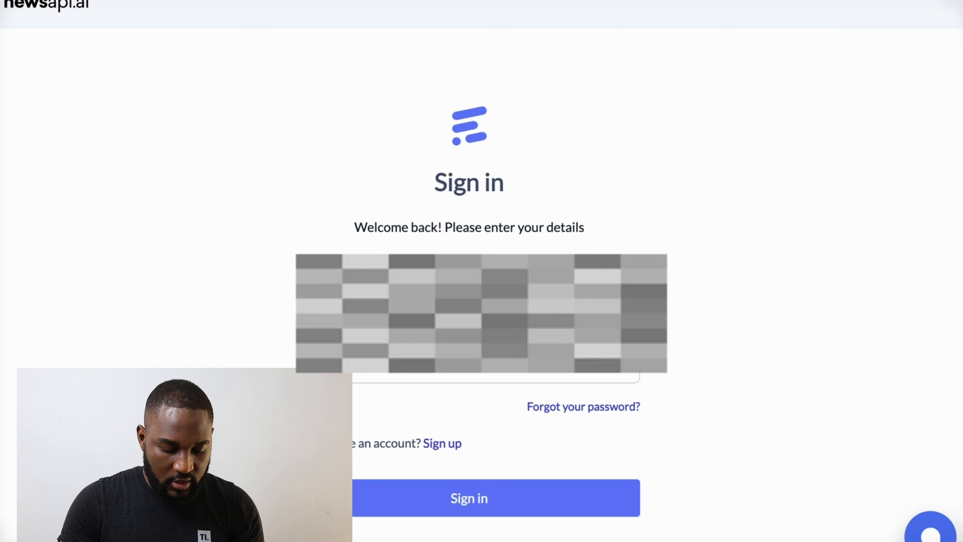
{"action": "key", "text": "Tab"}
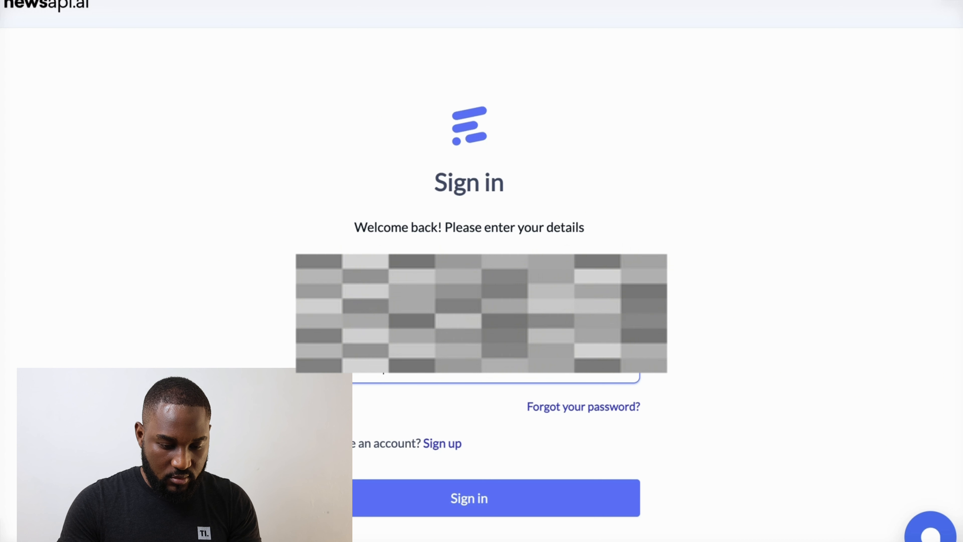
{"action": "key", "text": "Return"}
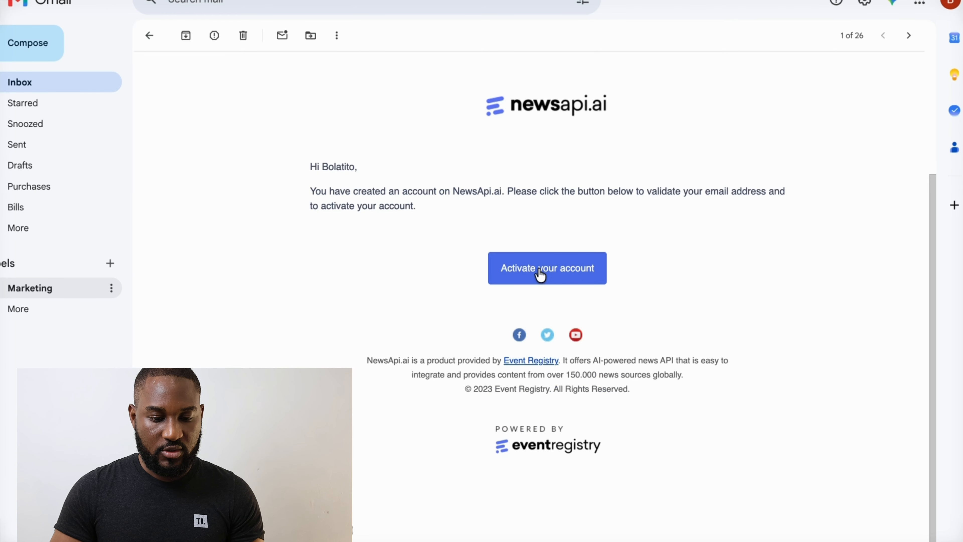
Activate the account from the newsapi.ai email in Gmail and reject the cookies on the activation page.
{"action": "left_click", "coordinate": [540, 271]}
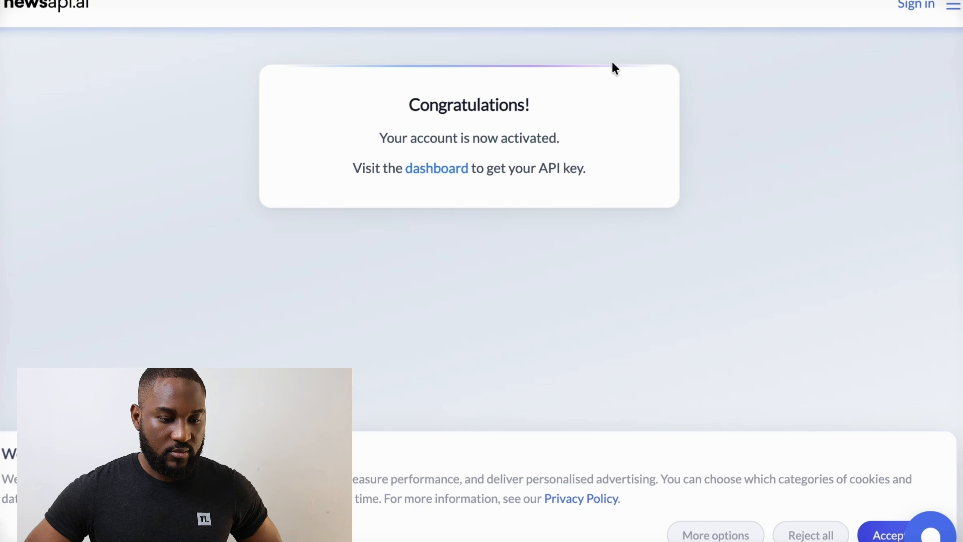
{"action": "left_click", "coordinate": [809, 532]}
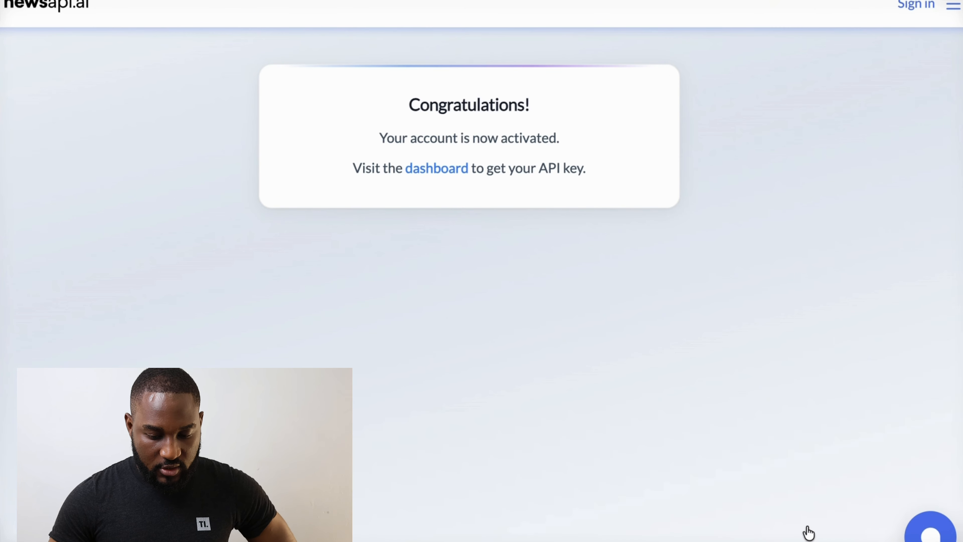
Go to the dashboard from the activation page and try to sign in with the account email and password.
{"action": "left_click", "coordinate": [432, 170]}
{"action": "left_click", "coordinate": [367, 294]}
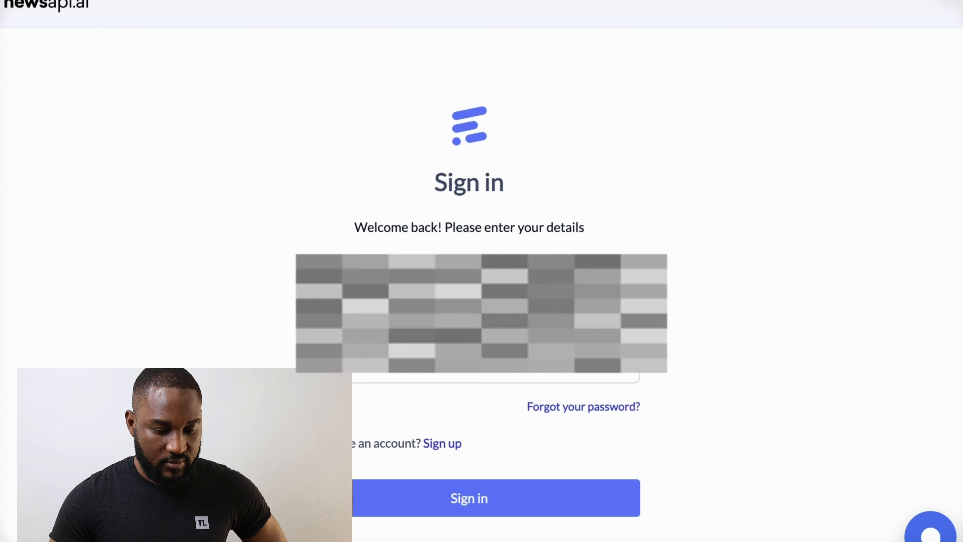
{"action": "type", "text": "[masked]"}
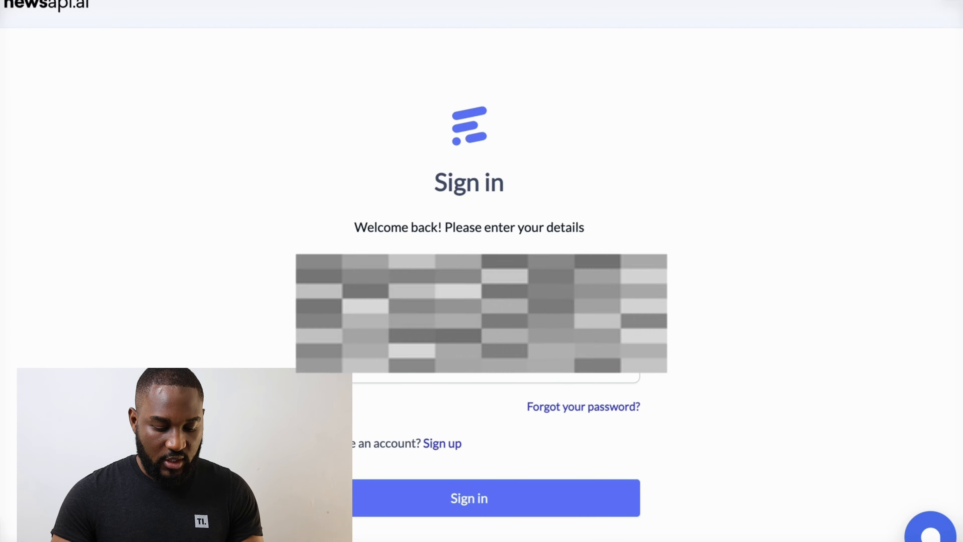
{"action": "key", "text": "Tab"}
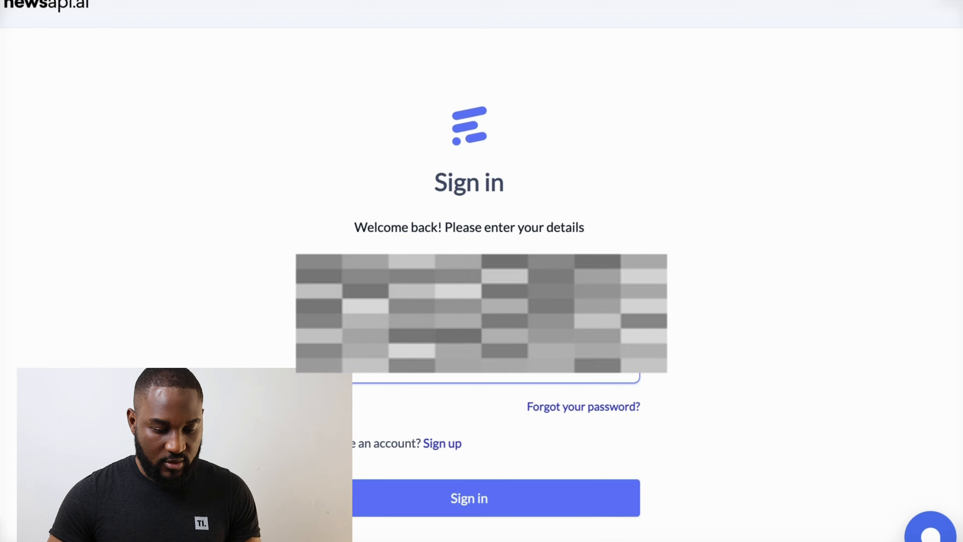
{"action": "left_click", "coordinate": [367, 495]}
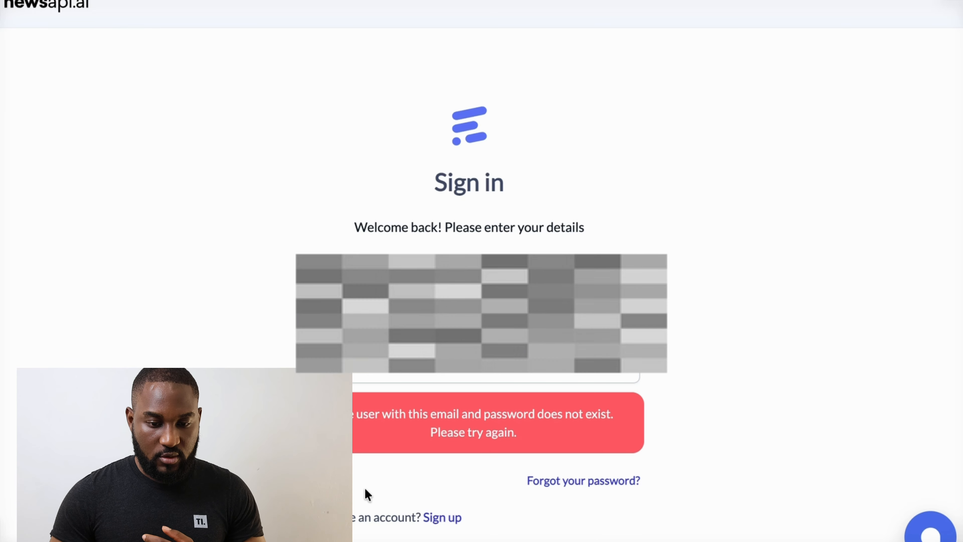
Re-enter the account password, sign in to the dashboard and dismiss the browser's offer to save the password.
{"action": "key", "text": "shift+Tab"}
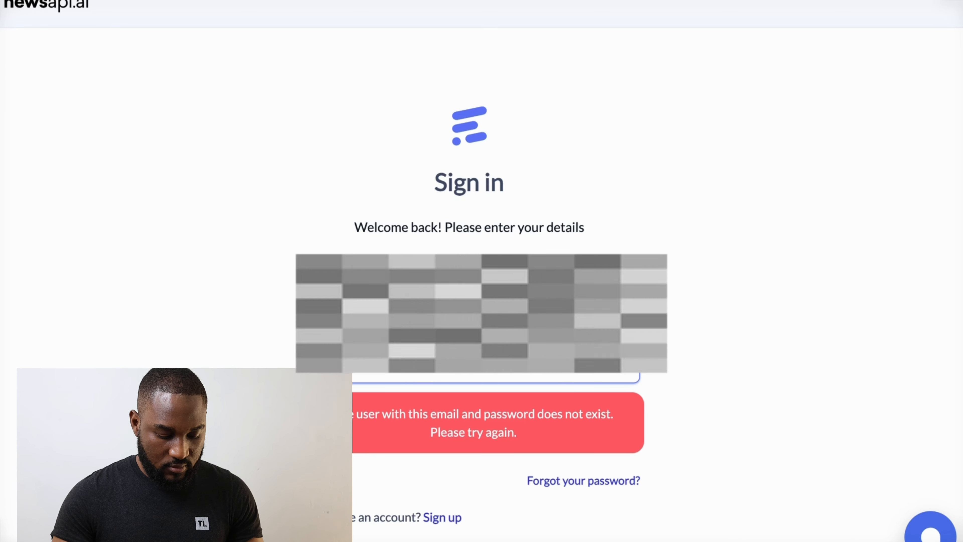
{"action": "key", "text": "Return"}
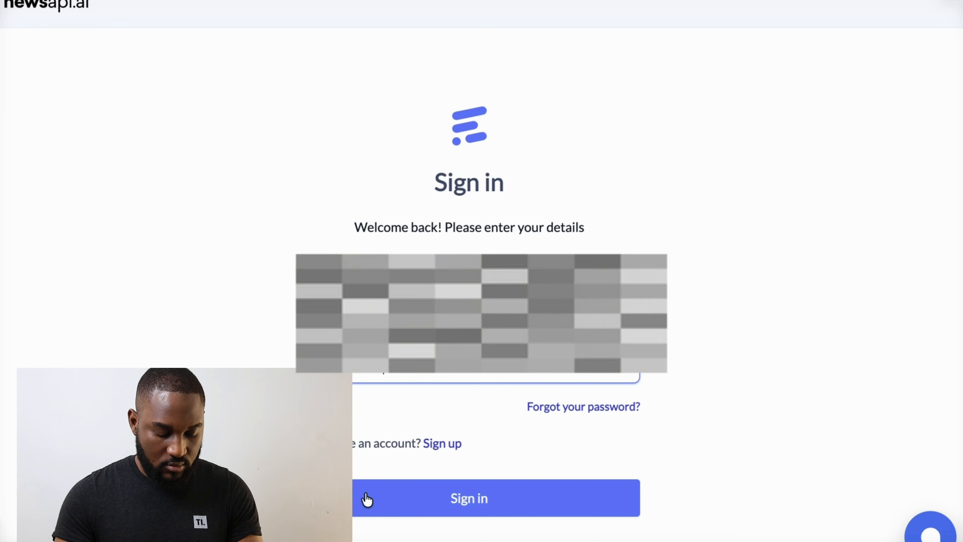
{"action": "left_click", "coordinate": [371, 501]}
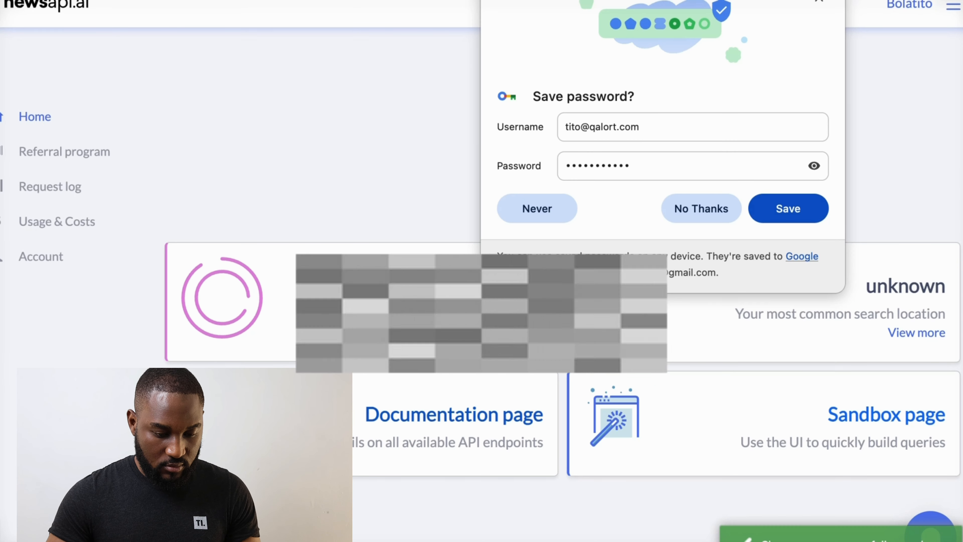
{"action": "left_click", "coordinate": [820, 3]}
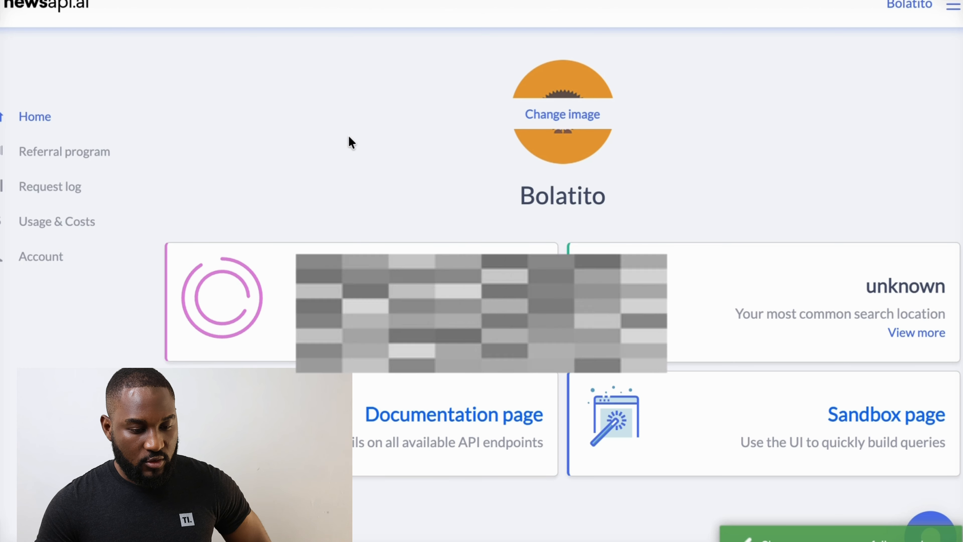
Copy the current API key from the dashboard's Your API key section to the clipboard.
{"action": "scroll", "coordinate": [348, 136], "scroll_direction": "down", "scroll_amount": 3}
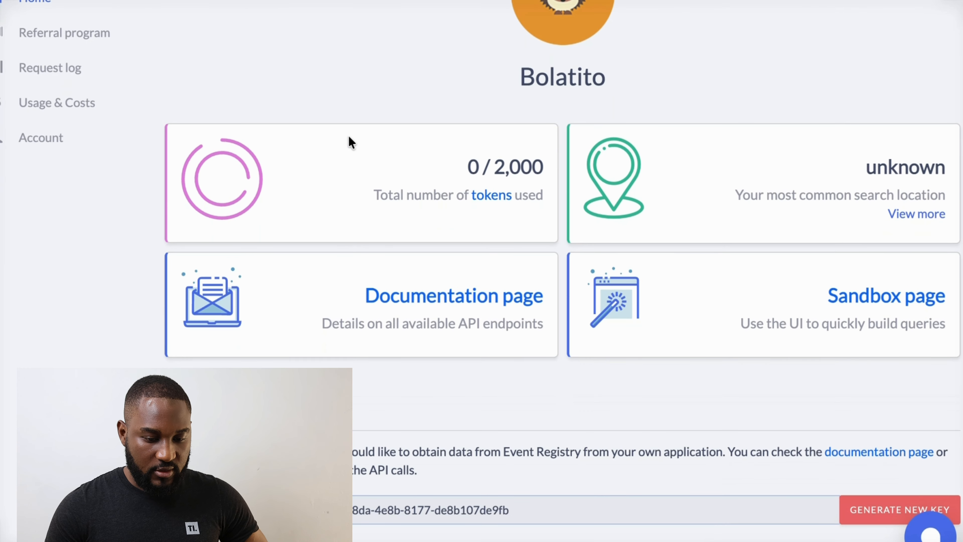
{"action": "scroll", "coordinate": [348, 137], "scroll_direction": "up", "scroll_amount": 2}
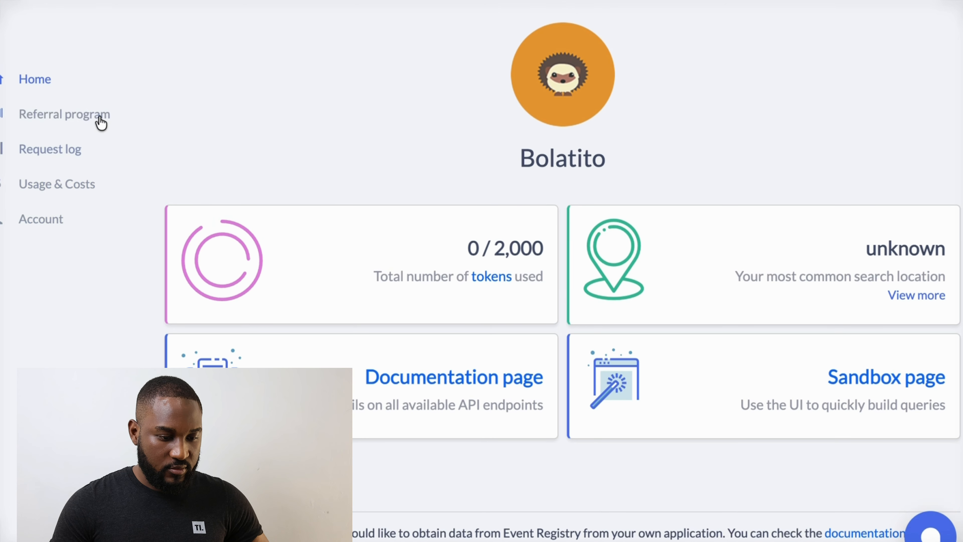
{"action": "scroll", "coordinate": [168, 227], "scroll_direction": "down", "scroll_amount": 8}
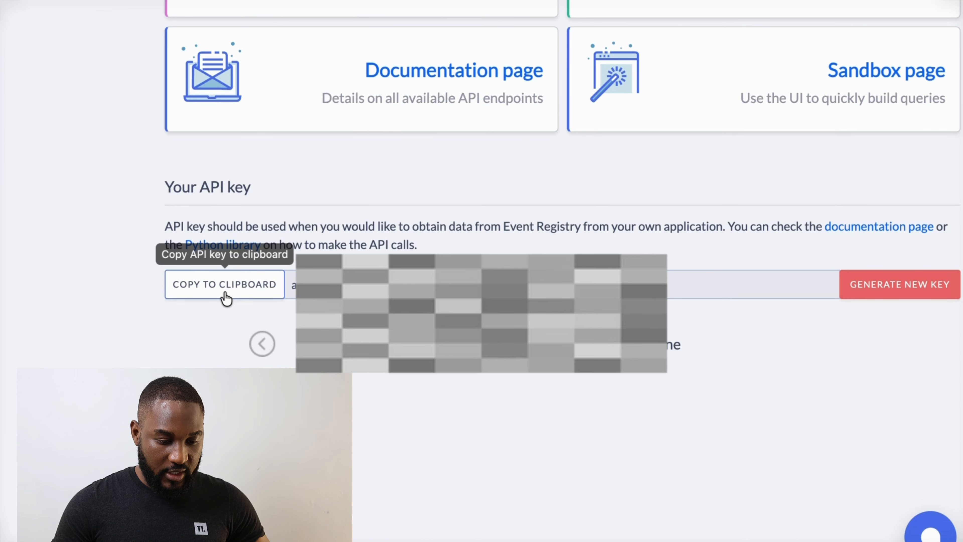
{"action": "left_click", "coordinate": [240, 294]}
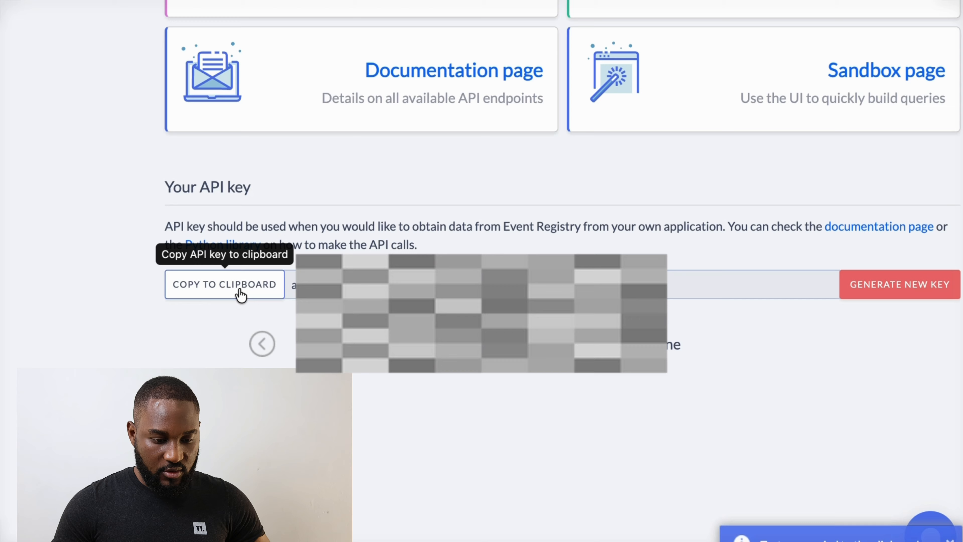
{"action": "scroll", "coordinate": [192, 143], "scroll_direction": "up", "scroll_amount": 1}
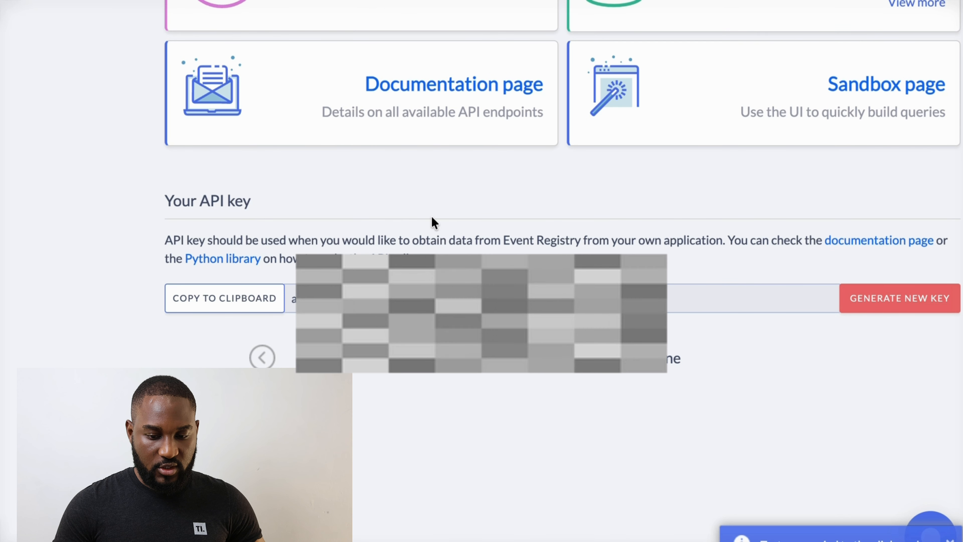
Generate a new API key on the dashboard and copy the new key to the clipboard.
{"action": "left_click", "coordinate": [870, 298]}
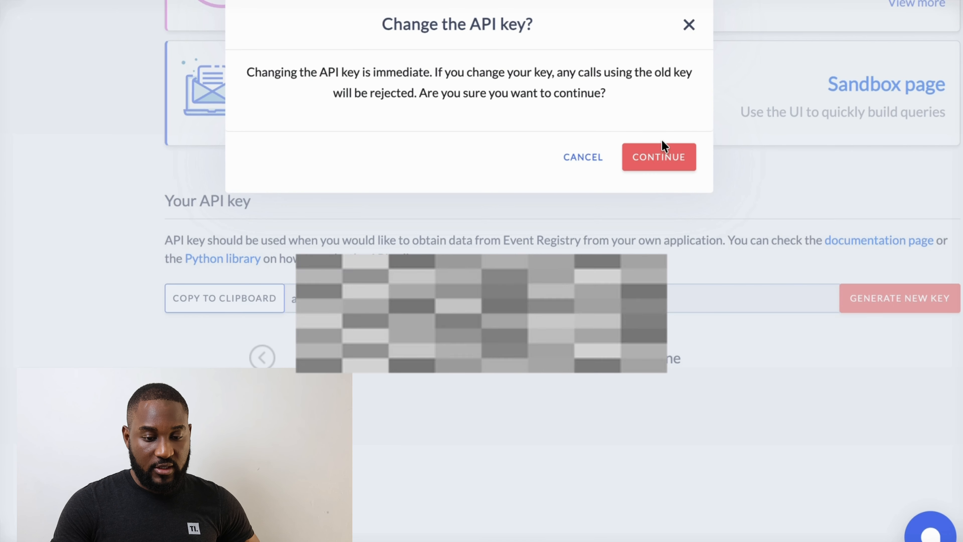
{"action": "left_click", "coordinate": [665, 167]}
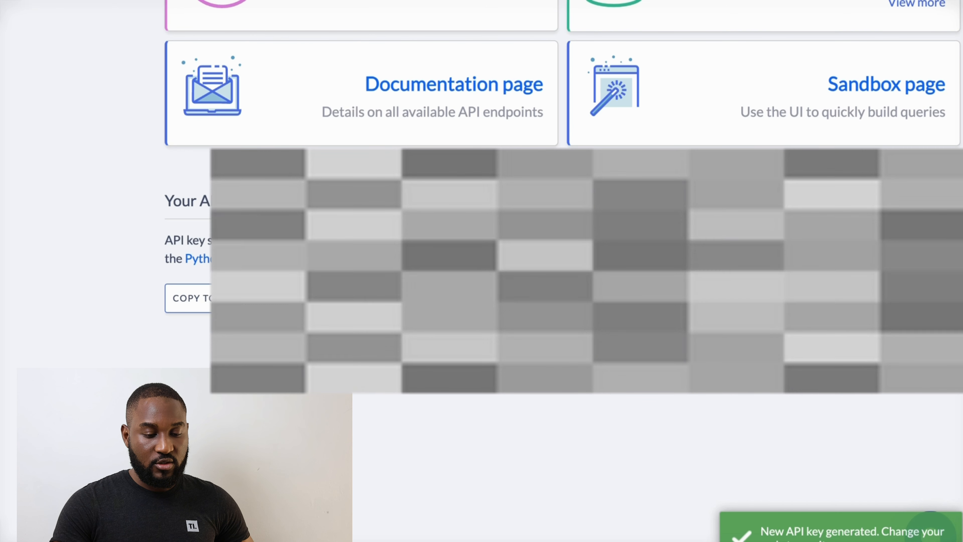
{"action": "scroll", "coordinate": [482, 266], "scroll_direction": "up", "scroll_amount": 5}
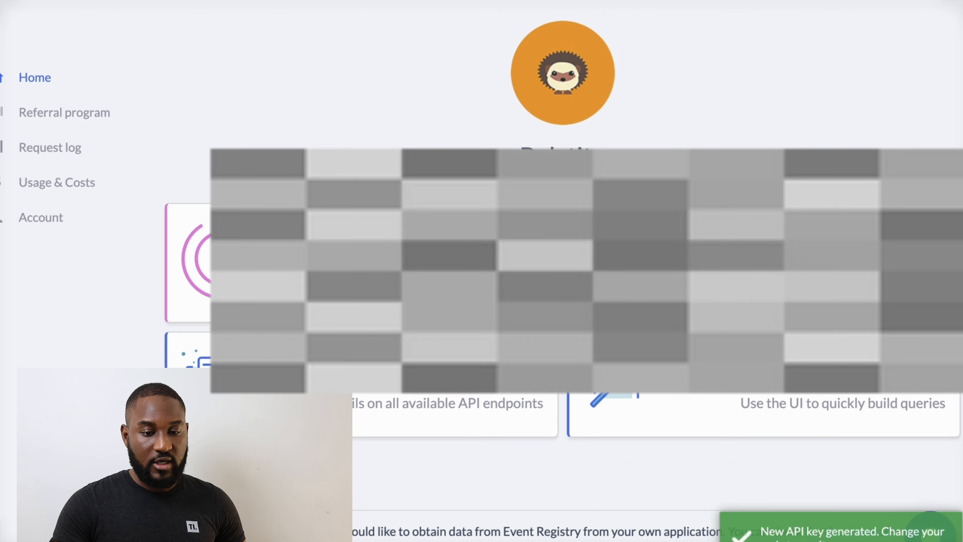
{"action": "scroll", "coordinate": [35, 51], "scroll_direction": "up", "scroll_amount": 1}
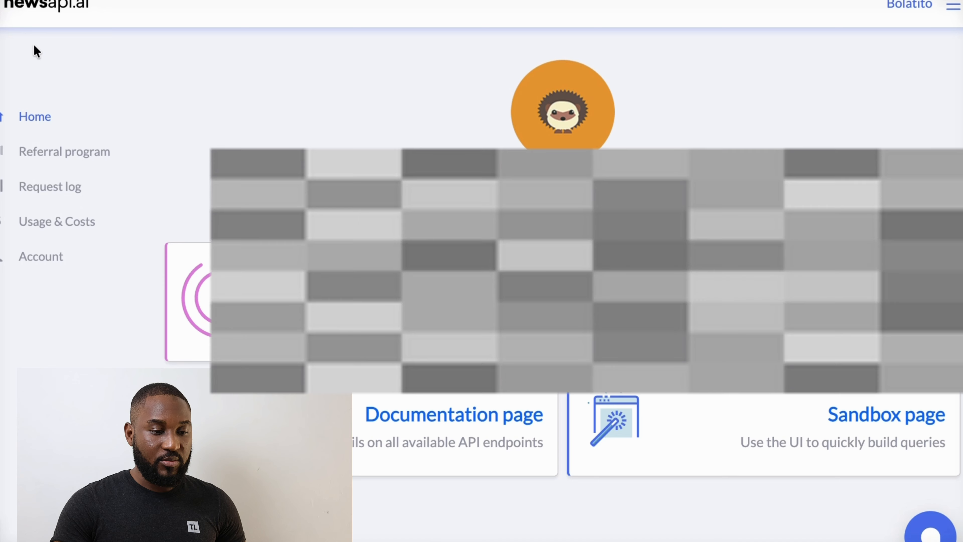
{"action": "scroll", "coordinate": [156, 88], "scroll_direction": "down", "scroll_amount": 10}
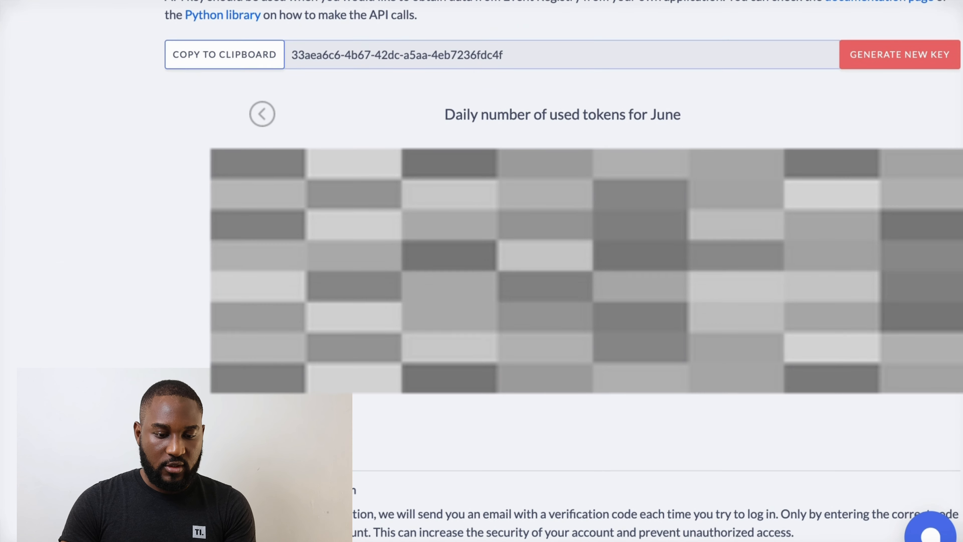
{"action": "scroll", "coordinate": [401, 145], "scroll_direction": "up", "scroll_amount": 7}
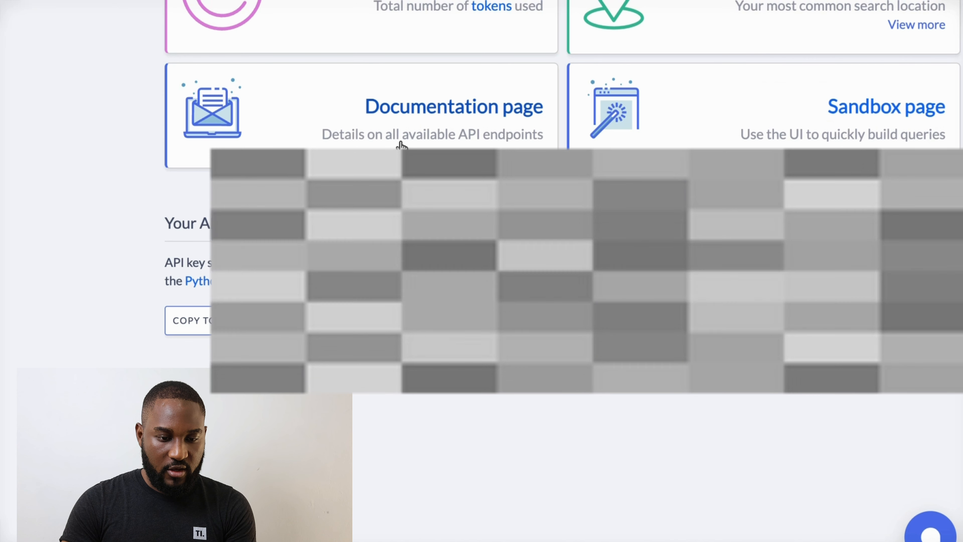
{"action": "left_click", "coordinate": [188, 320]}
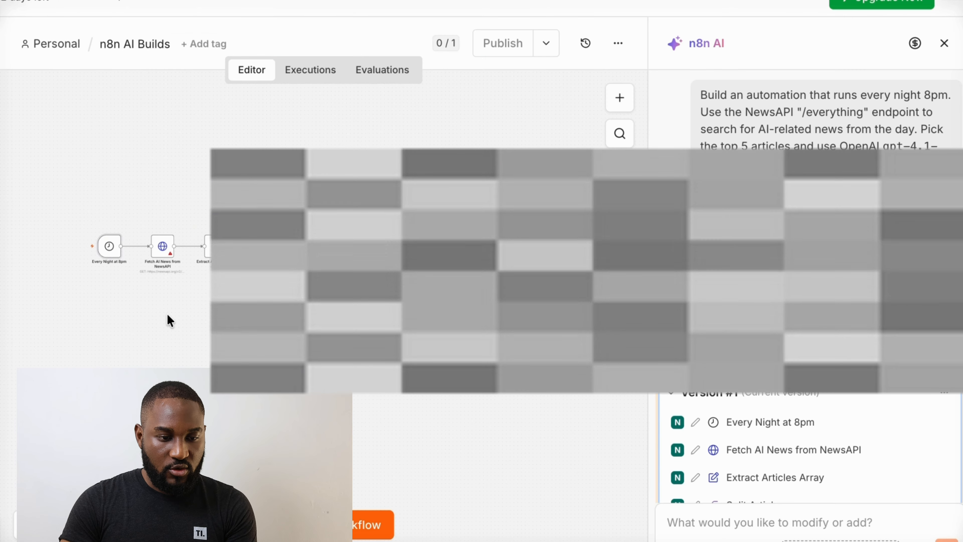
Switch to the n8n AI Builds workflow and start setting up a Query Auth credential in the Fetch AI News from NewsAPI node.
{"action": "scroll", "coordinate": [169, 321], "scroll_direction": "up", "scroll_amount": 5}
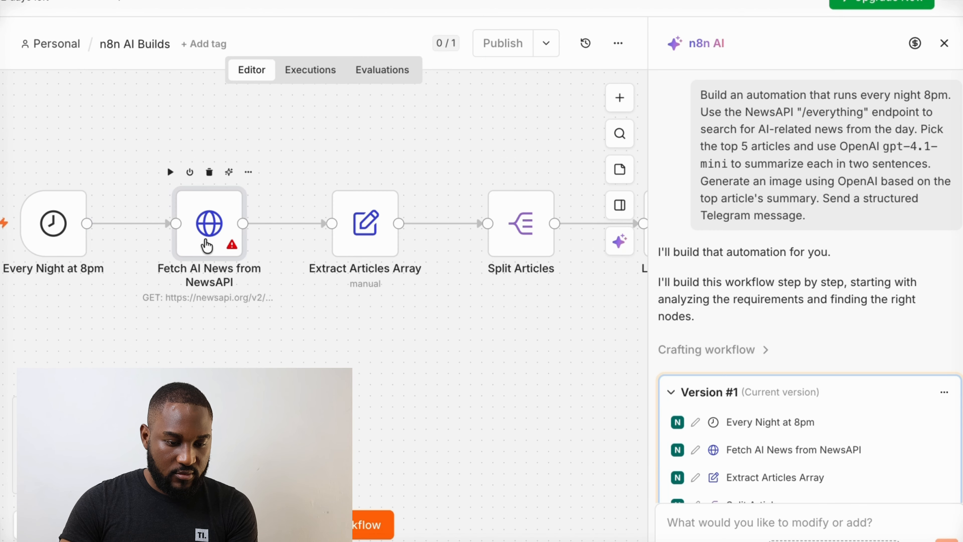
{"action": "double_click", "coordinate": [205, 238]}
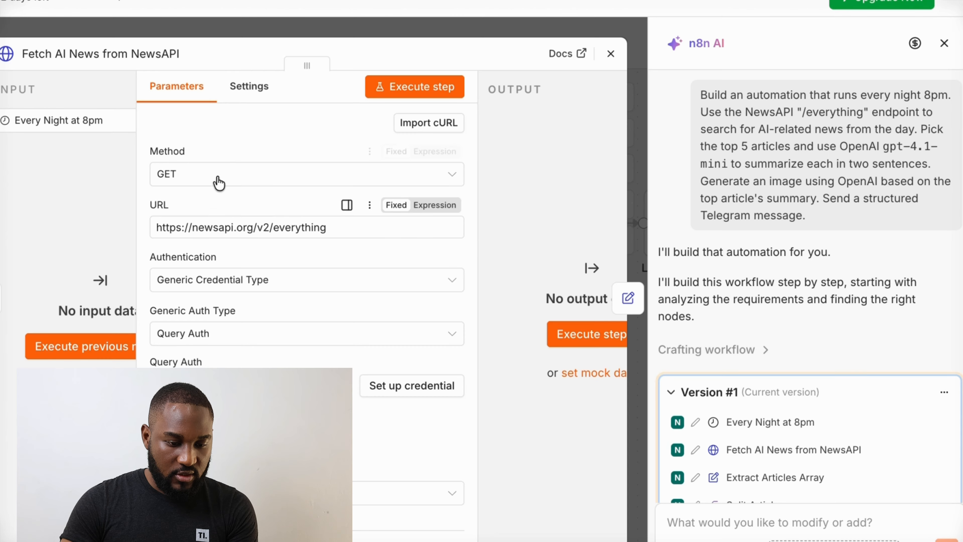
{"action": "scroll", "coordinate": [273, 311], "scroll_direction": "down", "scroll_amount": 1}
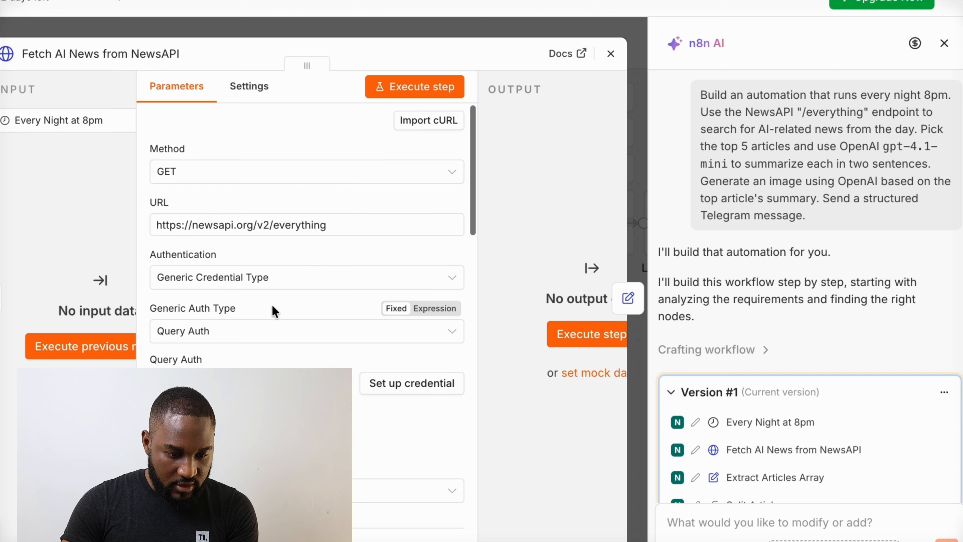
{"action": "scroll", "coordinate": [275, 311], "scroll_direction": "down", "scroll_amount": 3}
{"action": "left_click", "coordinate": [395, 329]}
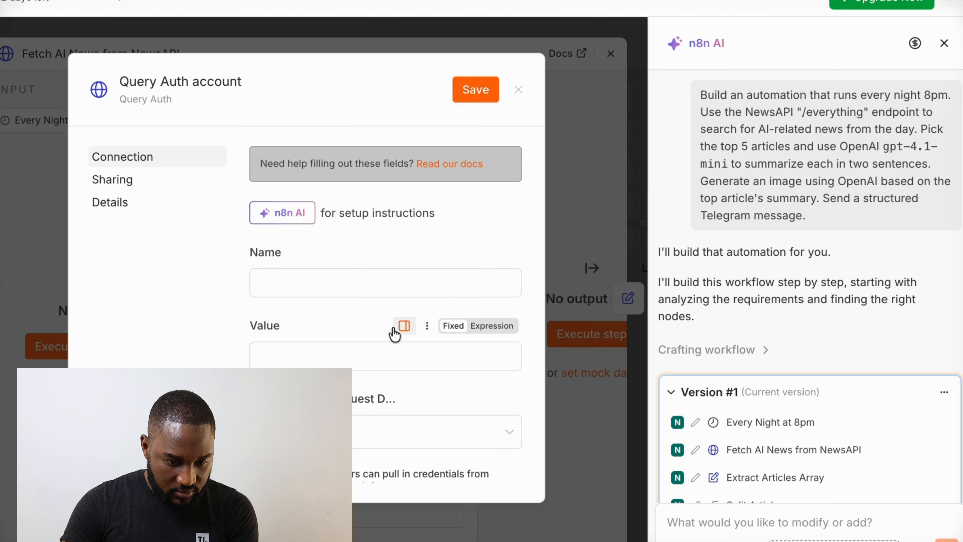
Fill in the Query Auth credential with the name NEWSAPI and the copied API key as value, save it and close the node.
{"action": "left_click", "coordinate": [283, 297]}
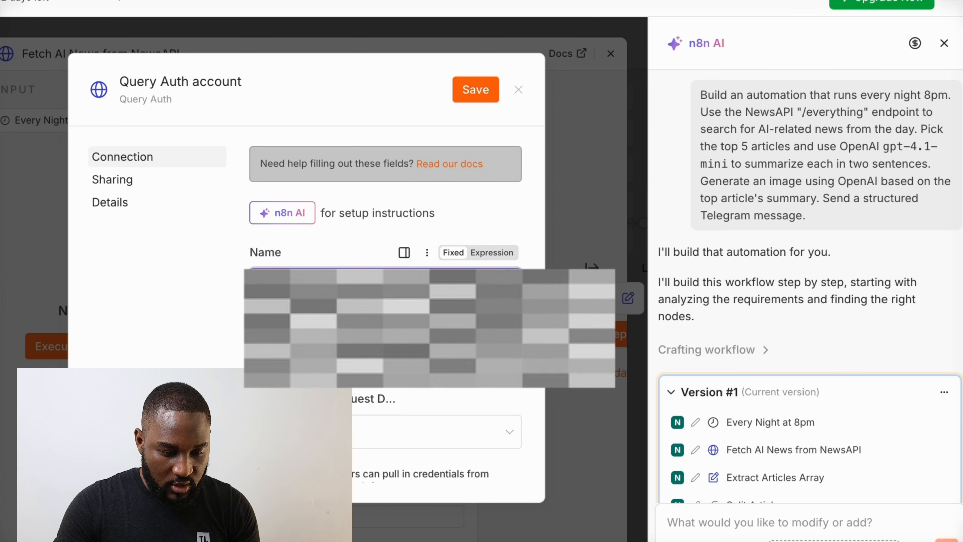
{"action": "key", "text": "Tab"}
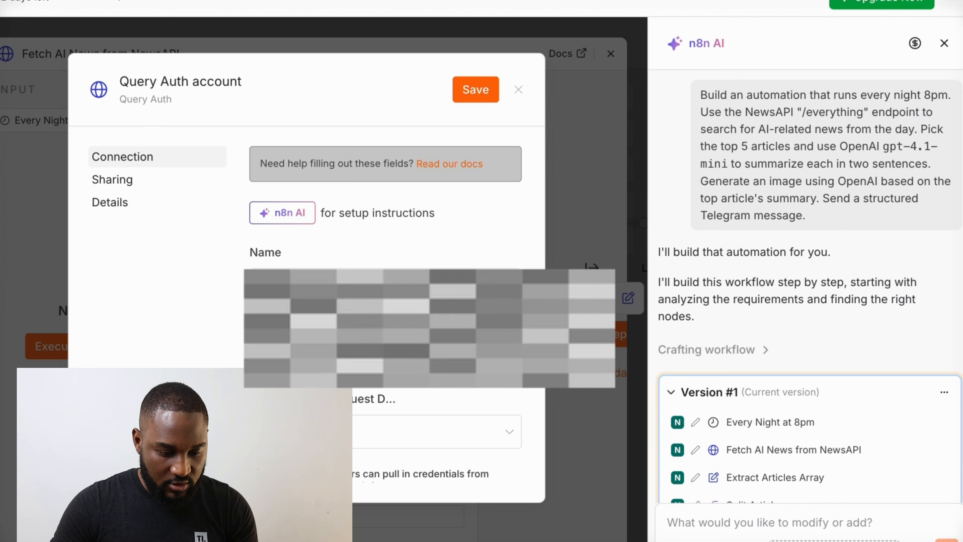
{"action": "scroll", "coordinate": [361, 251], "scroll_direction": "down", "scroll_amount": 2}
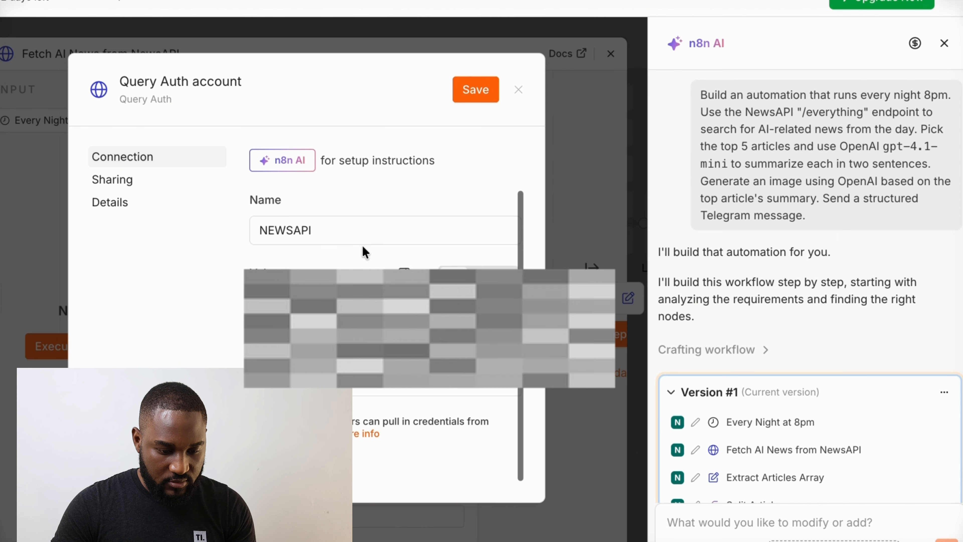
{"action": "left_click", "coordinate": [470, 91]}
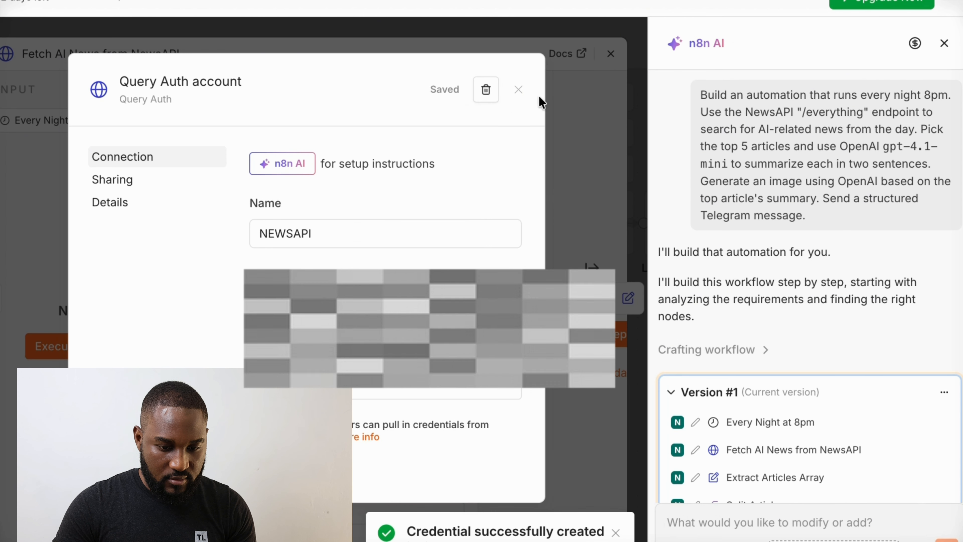
{"action": "left_click", "coordinate": [519, 91]}
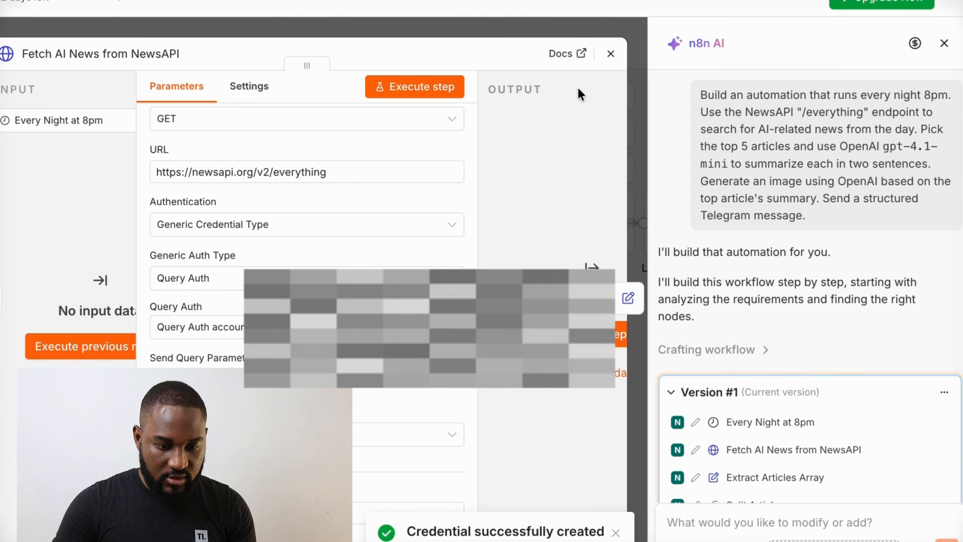
{"action": "left_click", "coordinate": [609, 56]}
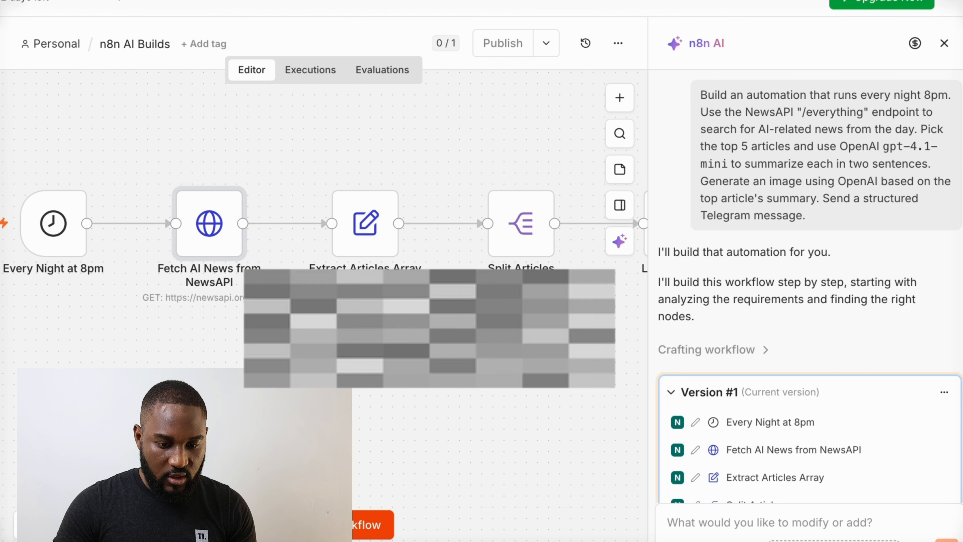
Execute the workflow and examine the output details of the Fetch AI News from NewsAPI node.
{"action": "left_click", "coordinate": [372, 524]}
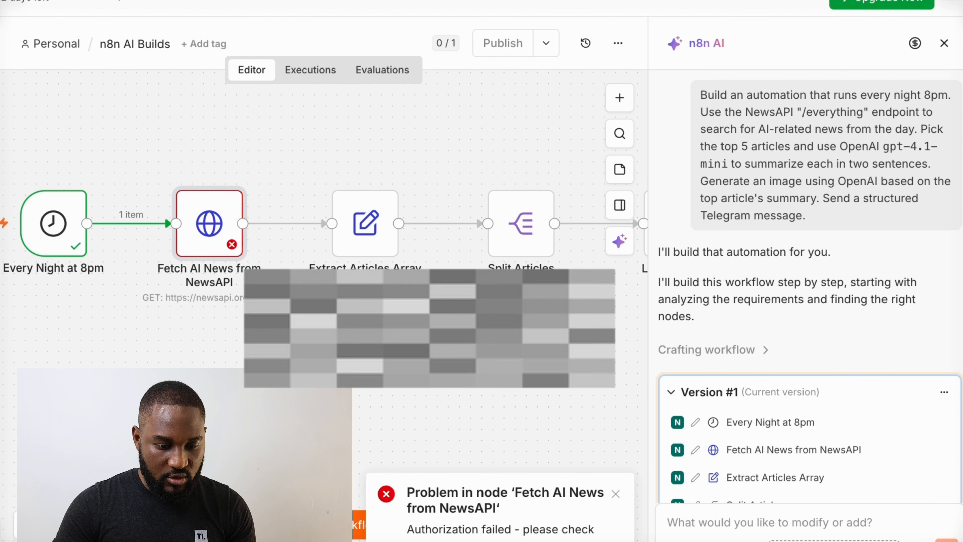
{"action": "double_click", "coordinate": [210, 224]}
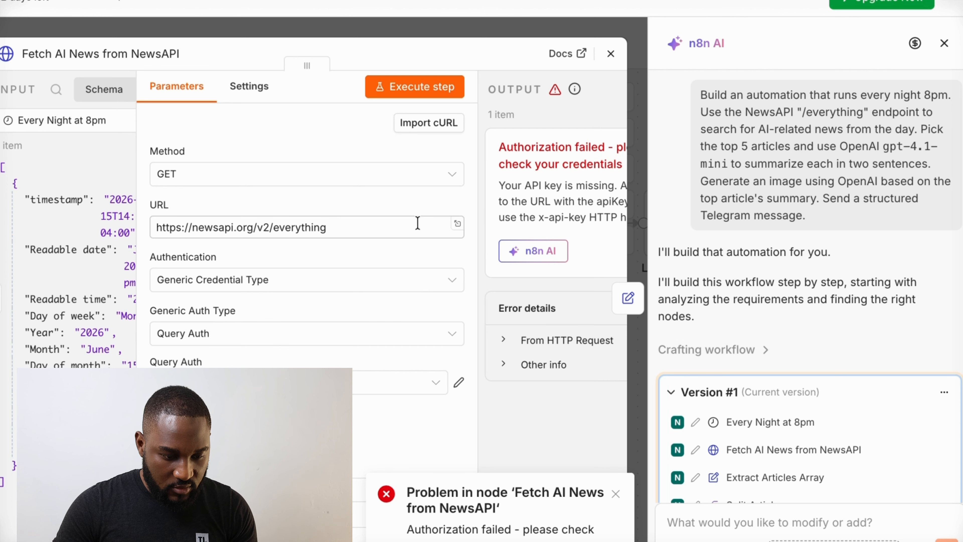
{"action": "scroll", "coordinate": [117, 296], "scroll_direction": "right", "scroll_amount": 5}
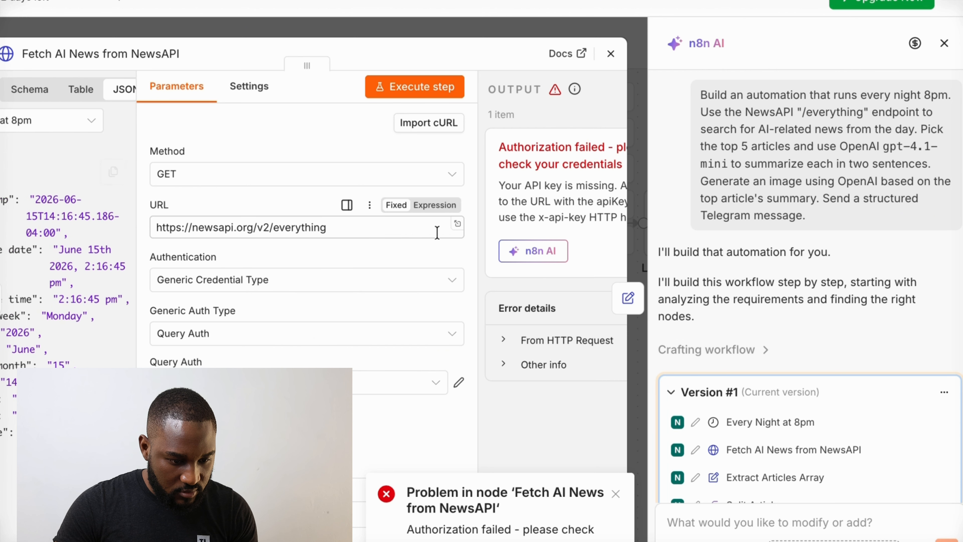
{"action": "scroll", "coordinate": [514, 211], "scroll_direction": "right", "scroll_amount": 2}
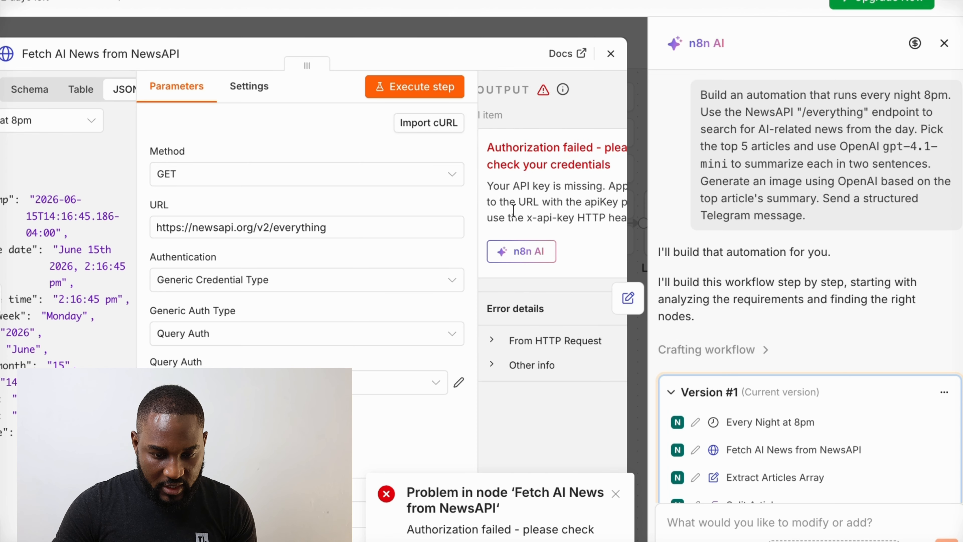
{"action": "scroll", "coordinate": [514, 210], "scroll_direction": "right", "scroll_amount": 3}
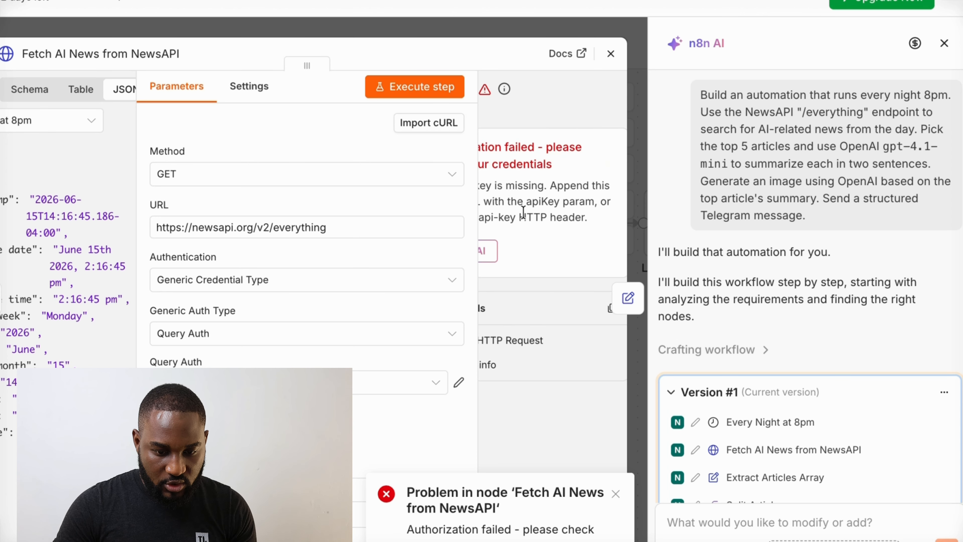
Review the Fetch AI News from NewsAPI node's request parameters and the available generic auth types.
{"action": "scroll", "coordinate": [554, 212], "scroll_direction": "left", "scroll_amount": 3}
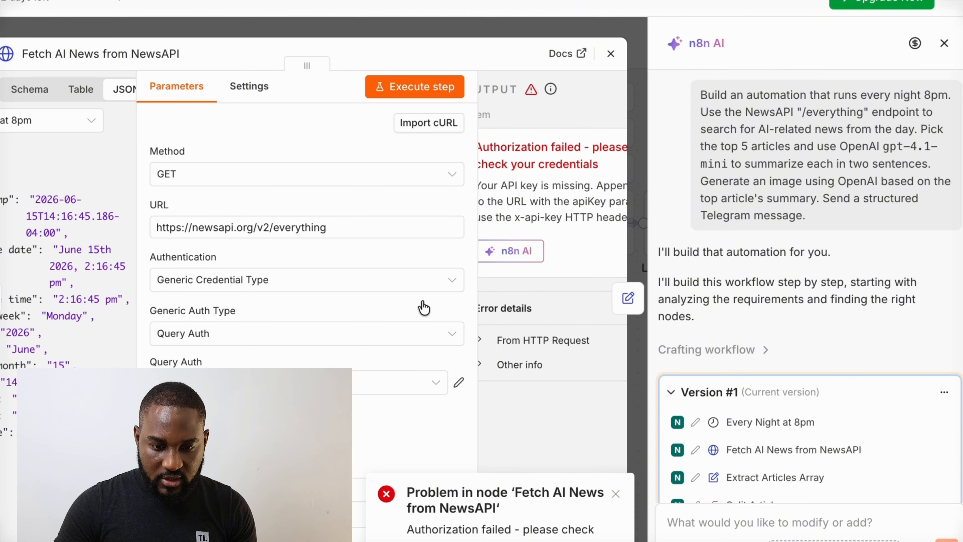
{"action": "scroll", "coordinate": [373, 349], "scroll_direction": "down", "scroll_amount": 10}
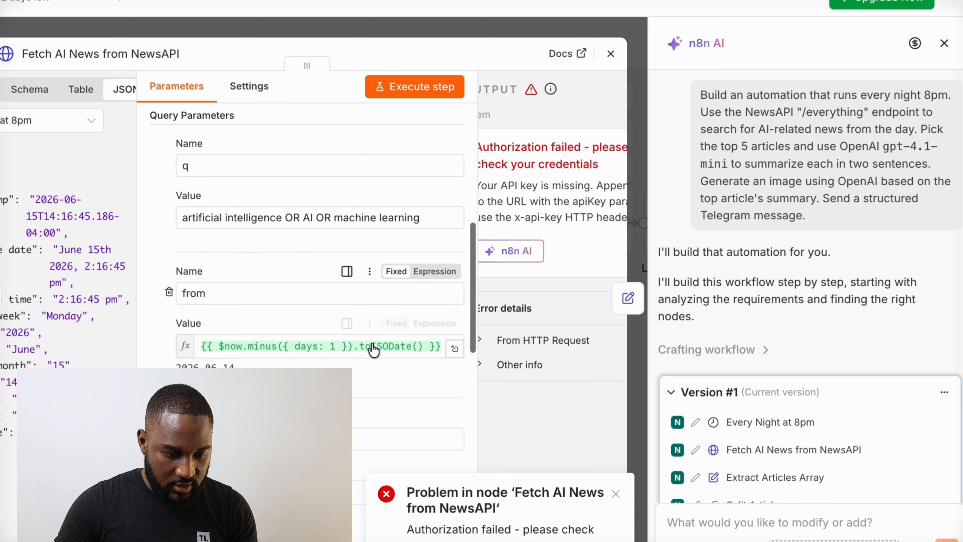
{"action": "scroll", "coordinate": [373, 349], "scroll_direction": "down", "scroll_amount": 8}
{"action": "scroll", "coordinate": [373, 349], "scroll_direction": "up", "scroll_amount": 15}
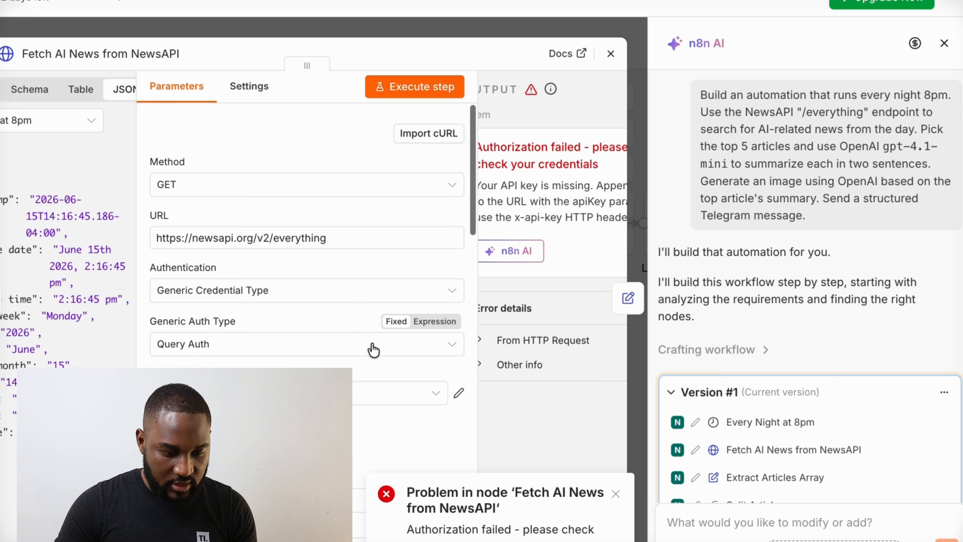
{"action": "scroll", "coordinate": [373, 348], "scroll_direction": "down", "scroll_amount": 1}
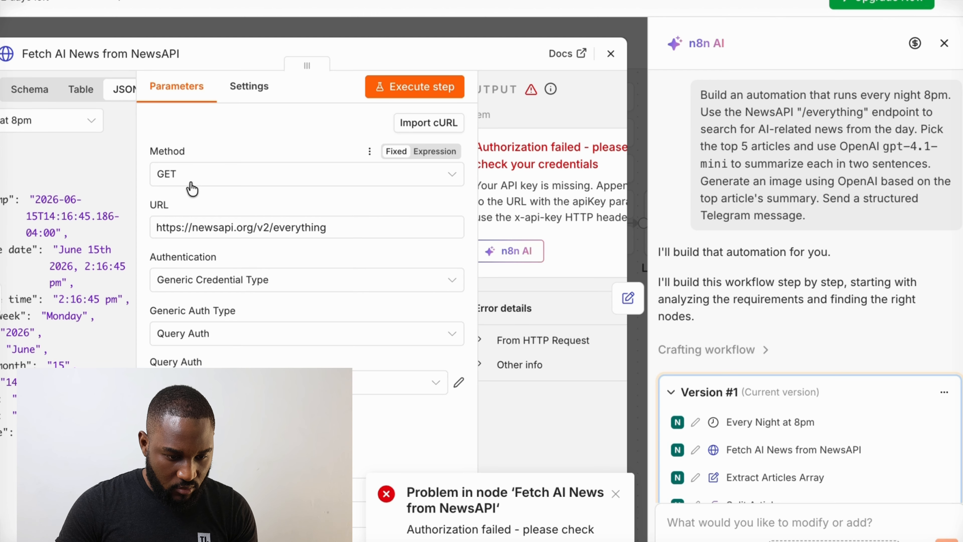
{"action": "left_click", "coordinate": [340, 283]}
{"action": "left_click", "coordinate": [506, 418]}
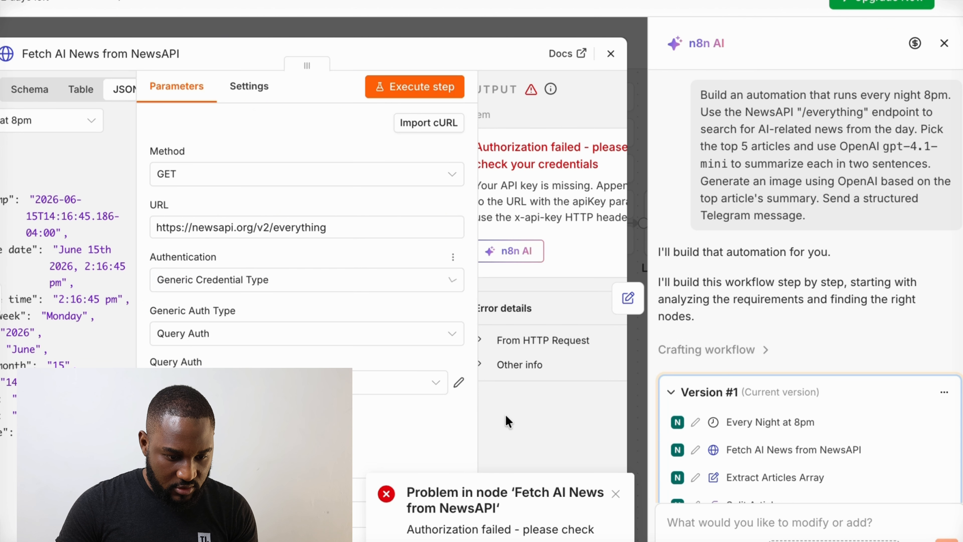
{"action": "left_click", "coordinate": [277, 338]}
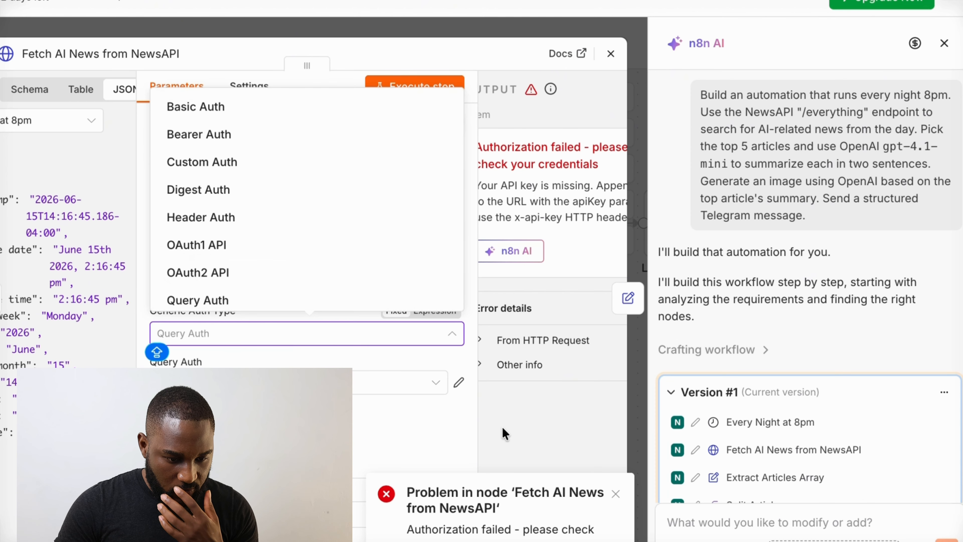
{"action": "left_click", "coordinate": [522, 410]}
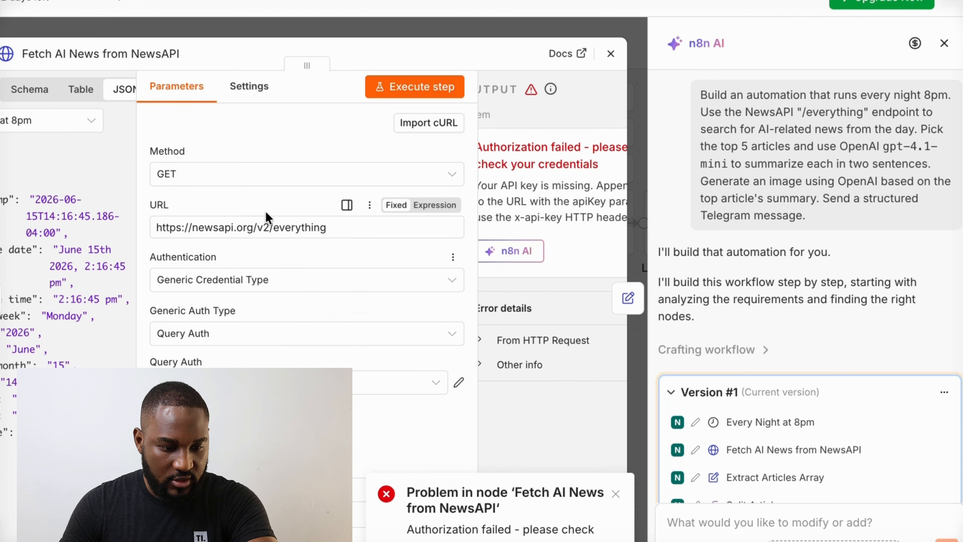
Try switching the node's authentication to Predefined Credential Type and search the credential types for NEWS.
{"action": "left_click", "coordinate": [331, 287]}
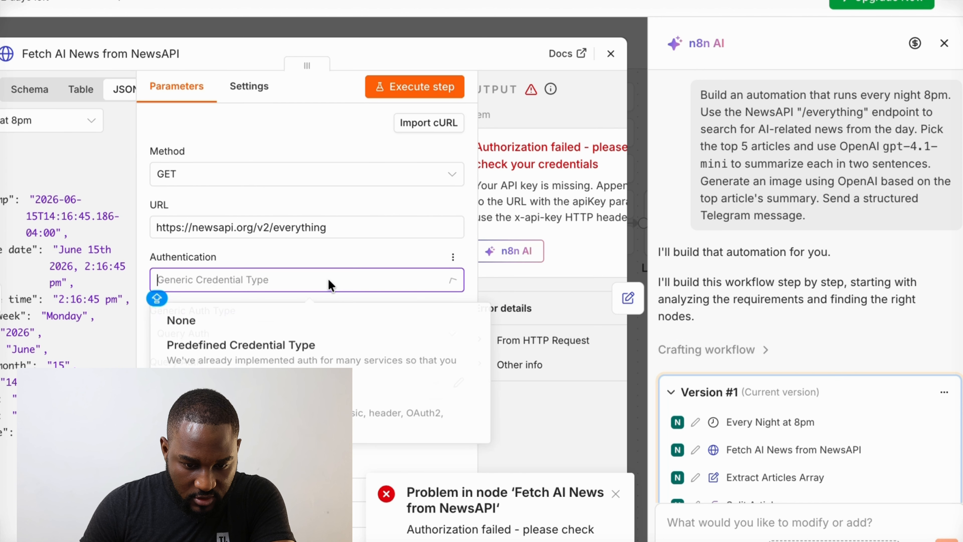
{"action": "left_click", "coordinate": [284, 362]}
{"action": "left_click", "coordinate": [269, 335]}
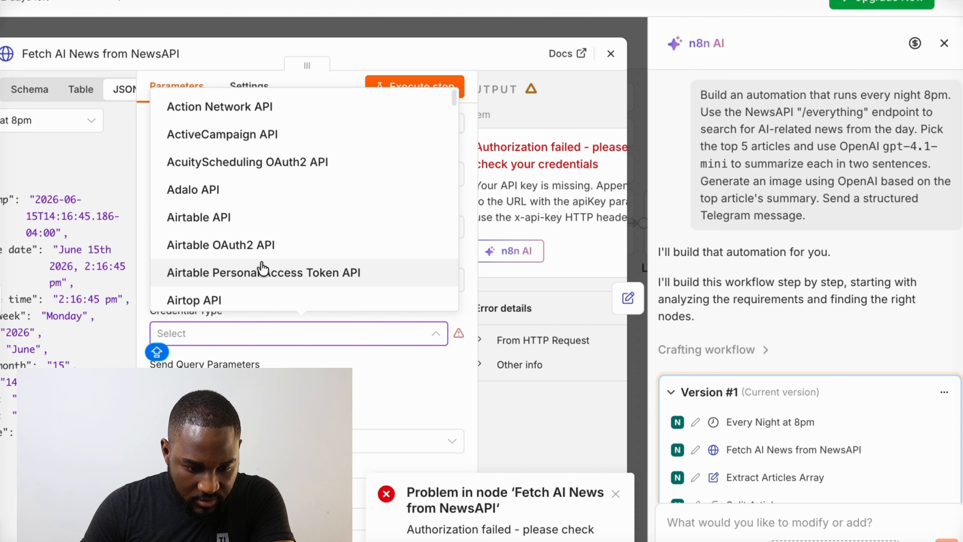
{"action": "scroll", "coordinate": [263, 268], "scroll_direction": "down", "scroll_amount": 3}
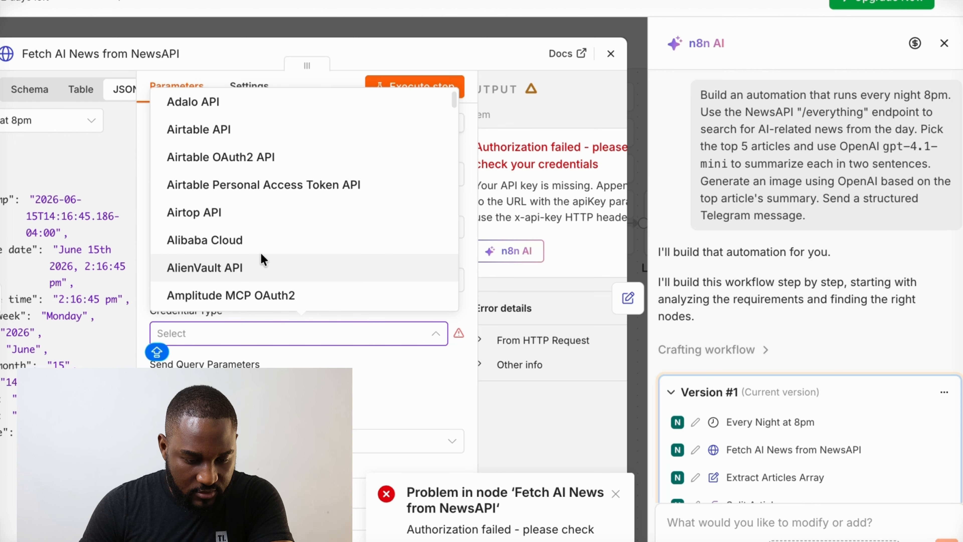
{"action": "type", "text": "NEWS"}
{"action": "key", "text": "BackSpace"}
{"action": "key", "text": "BackSpace"}
{"action": "key", "text": "BackSpace"}
{"action": "key", "text": "BackSpace"}
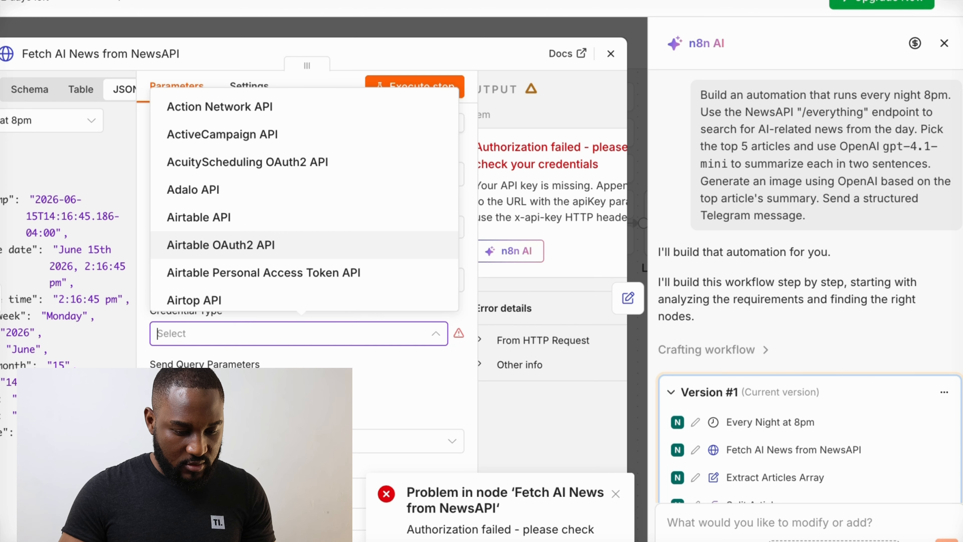
{"action": "left_click", "coordinate": [431, 335]}
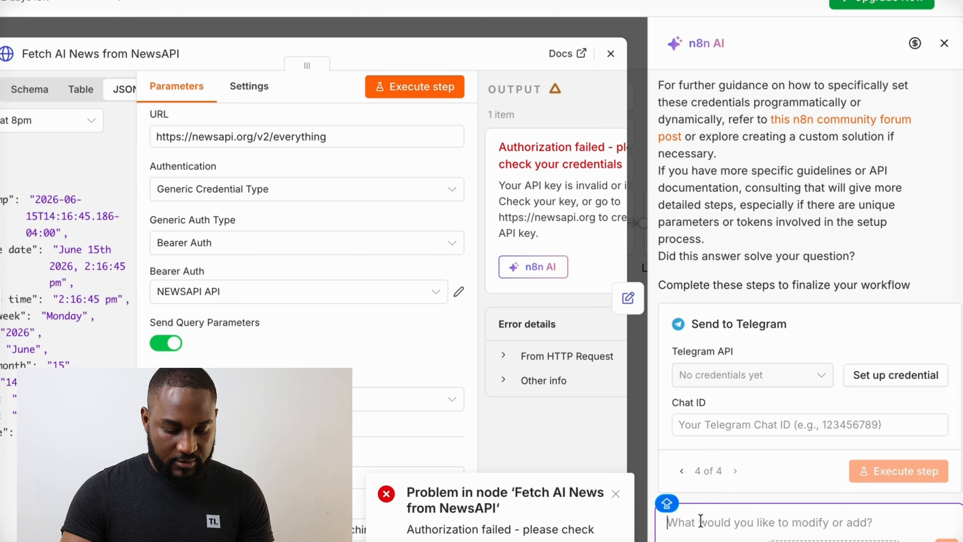
Ask n8n AI to use the API key copied from the NewsAPI.ai dashboard for the NewsAPI request, pasting the key into the message.
{"action": "type", "text": "USE"}
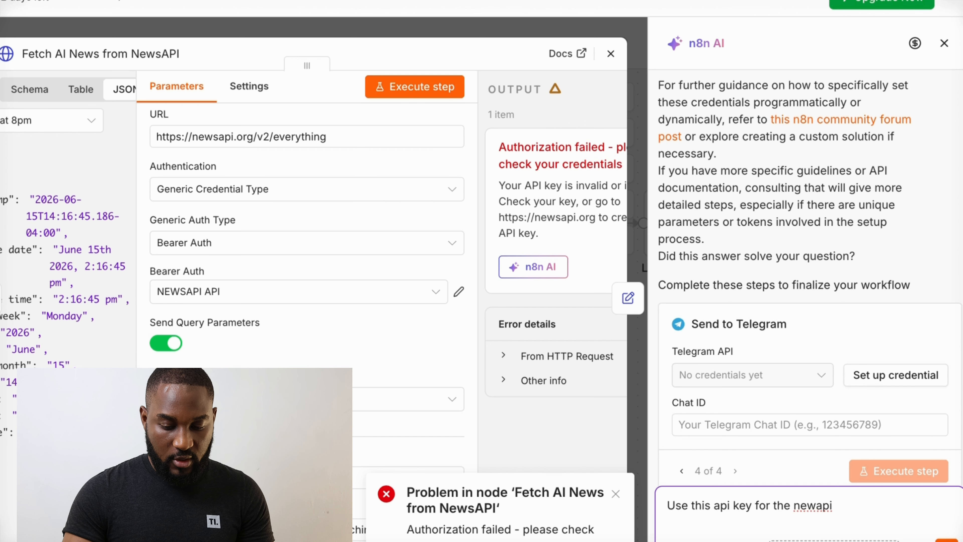
{"action": "key", "text": "ctrl+v"}
{"action": "key", "text": "Return"}
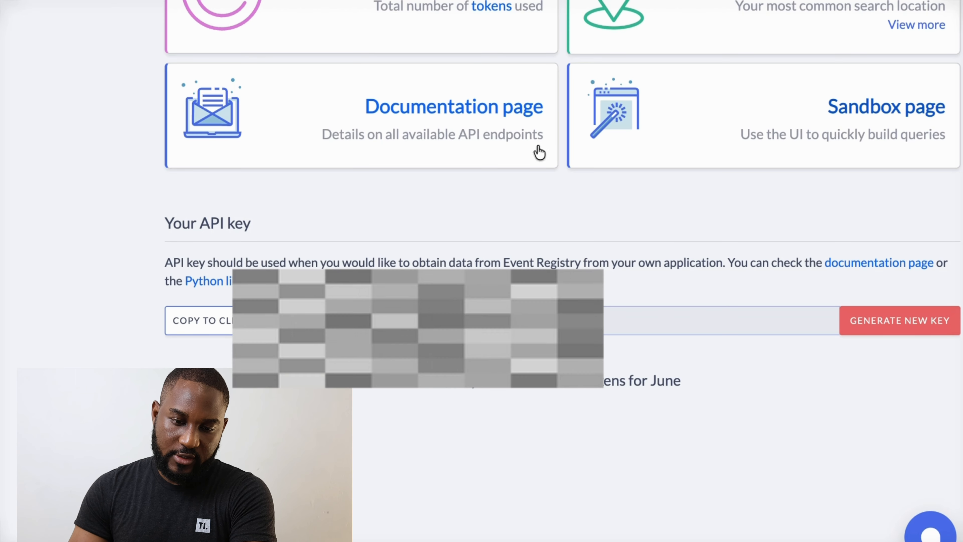
{"action": "left_click", "coordinate": [227, 329]}
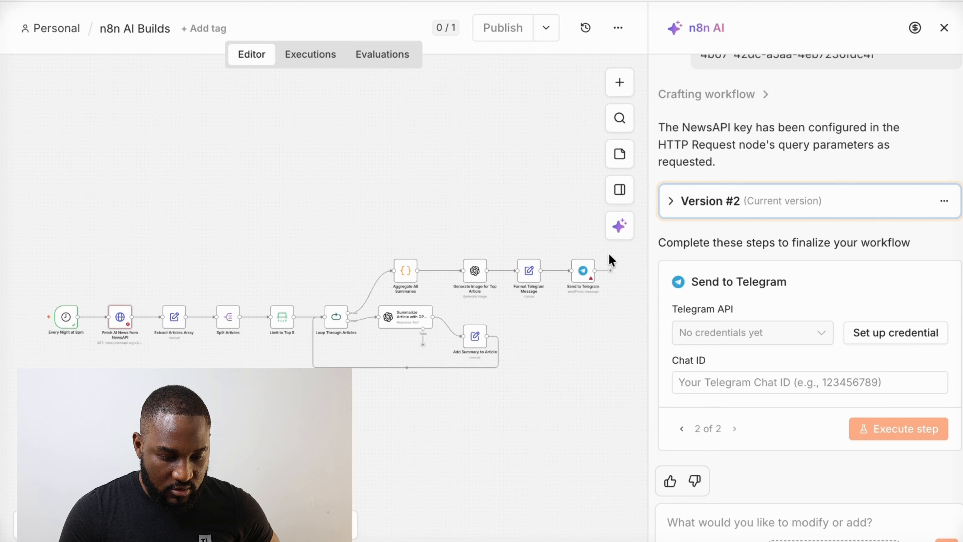
Expand Version #2 in the n8n AI reply, examine which node it modified, and collapse it again.
{"action": "left_click", "coordinate": [670, 202]}
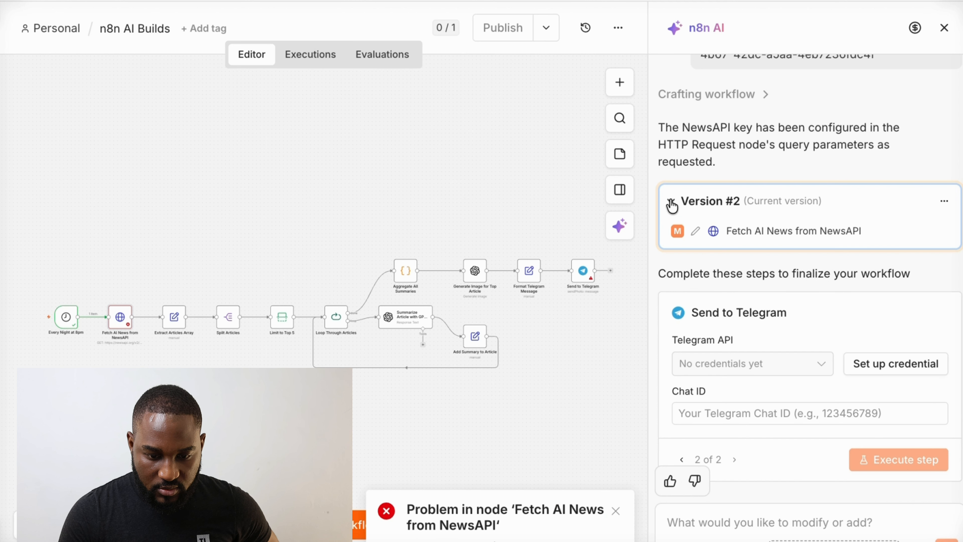
{"action": "triple_click", "coordinate": [744, 237]}
{"action": "left_click", "coordinate": [695, 234]}
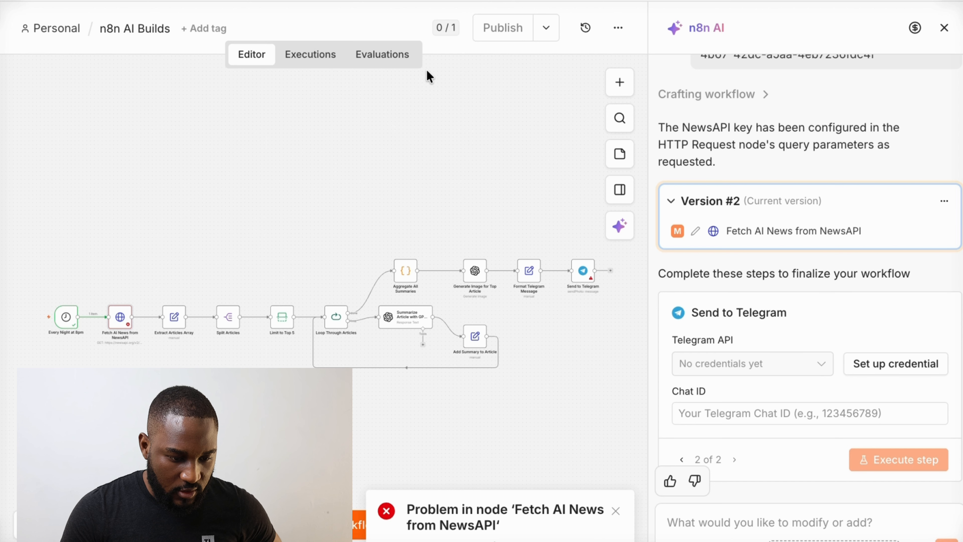
{"action": "left_click", "coordinate": [539, 29]}
{"action": "left_click", "coordinate": [385, 127]}
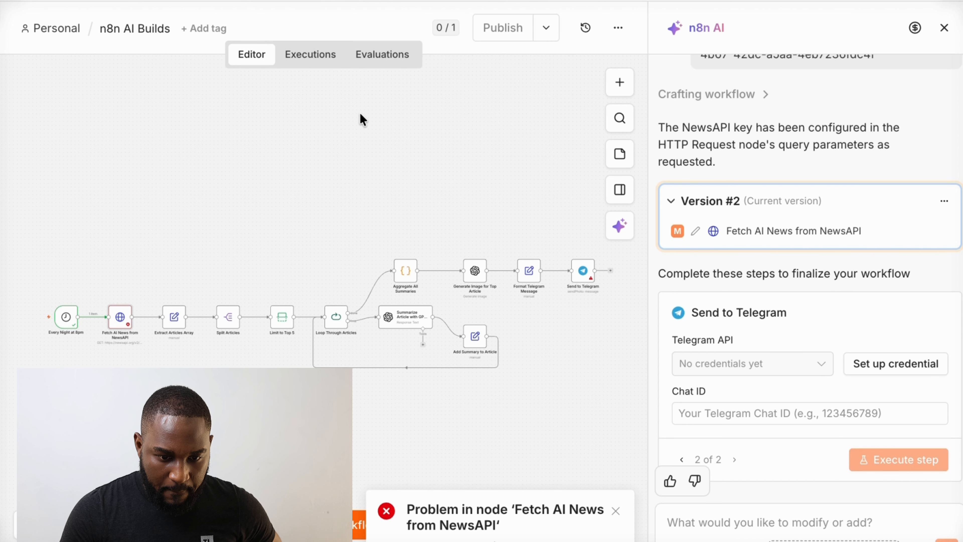
{"action": "left_click", "coordinate": [718, 201]}
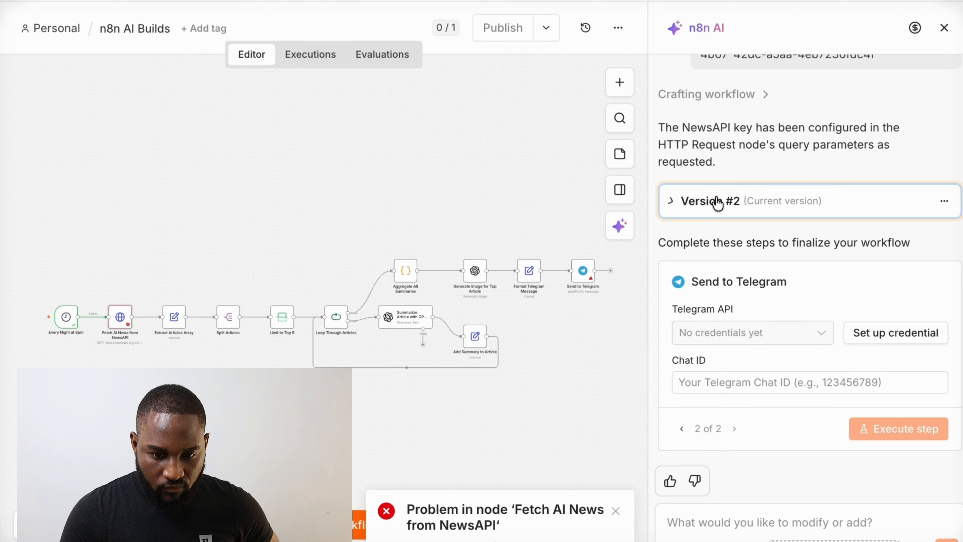
Open the diff for Version #2, examine the changes made to the Fetch AI News from NewsAPI node, and close it.
{"action": "left_click", "coordinate": [944, 201]}
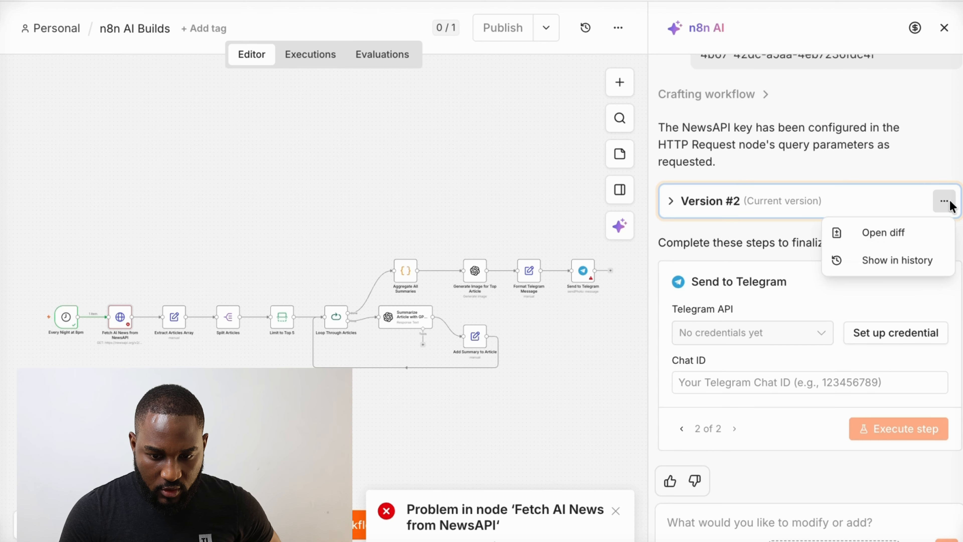
{"action": "left_click", "coordinate": [888, 237]}
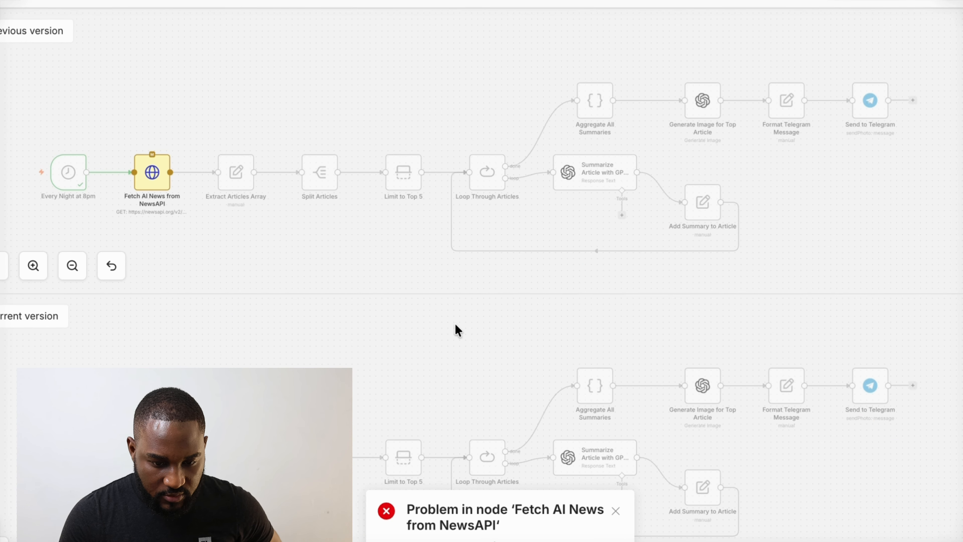
{"action": "scroll", "coordinate": [455, 324], "scroll_direction": "down", "scroll_amount": 5}
{"action": "scroll", "coordinate": [456, 324], "scroll_direction": "up", "scroll_amount": 2}
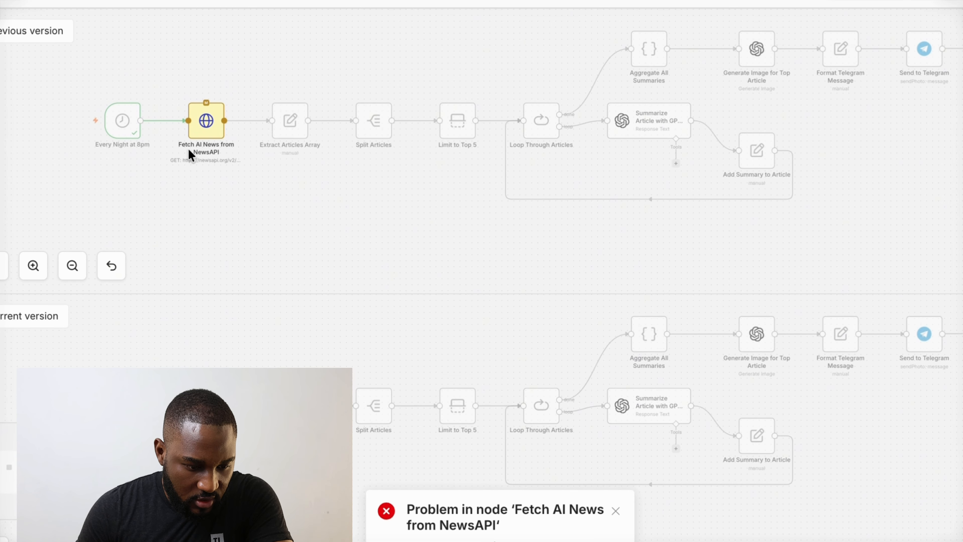
{"action": "left_click", "coordinate": [205, 120]}
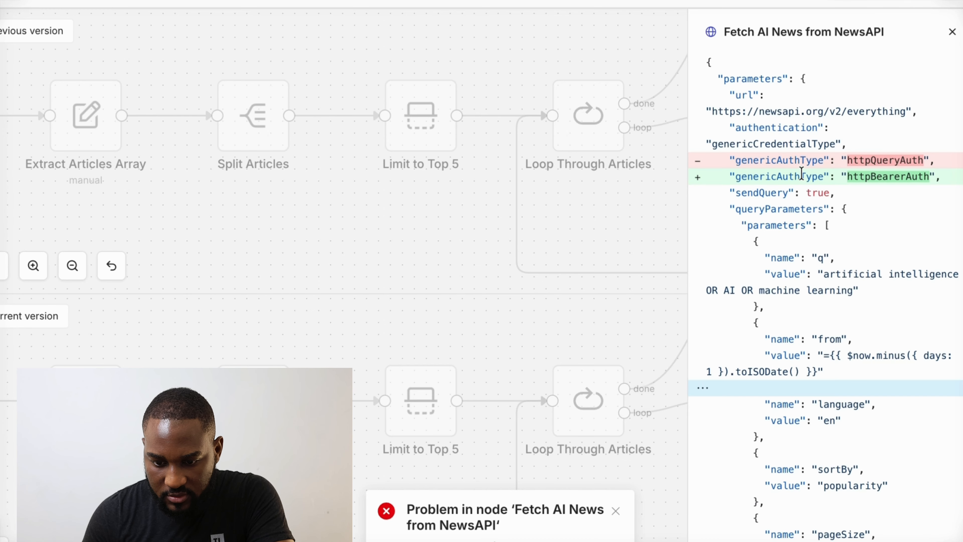
{"action": "scroll", "coordinate": [800, 176], "scroll_direction": "down", "scroll_amount": 1}
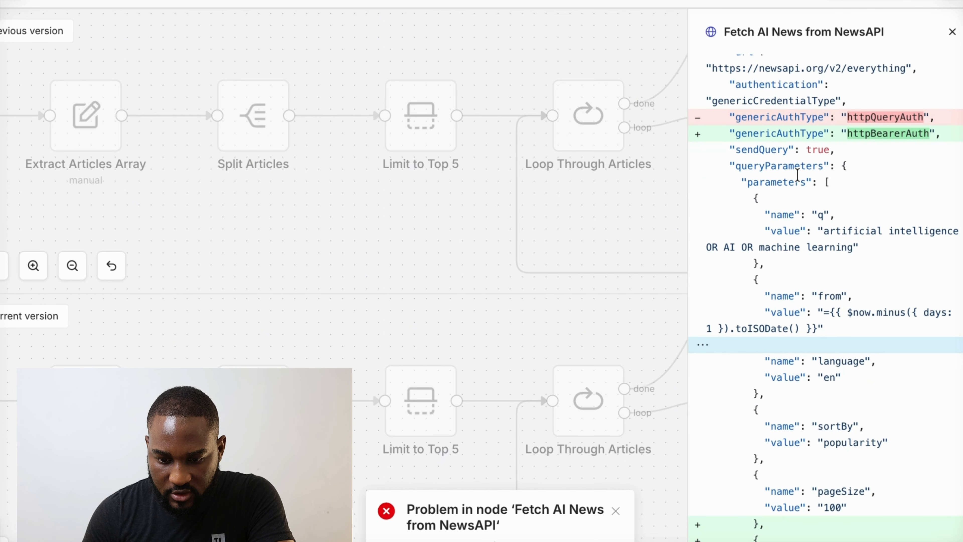
{"action": "scroll", "coordinate": [798, 175], "scroll_direction": "down", "scroll_amount": 5}
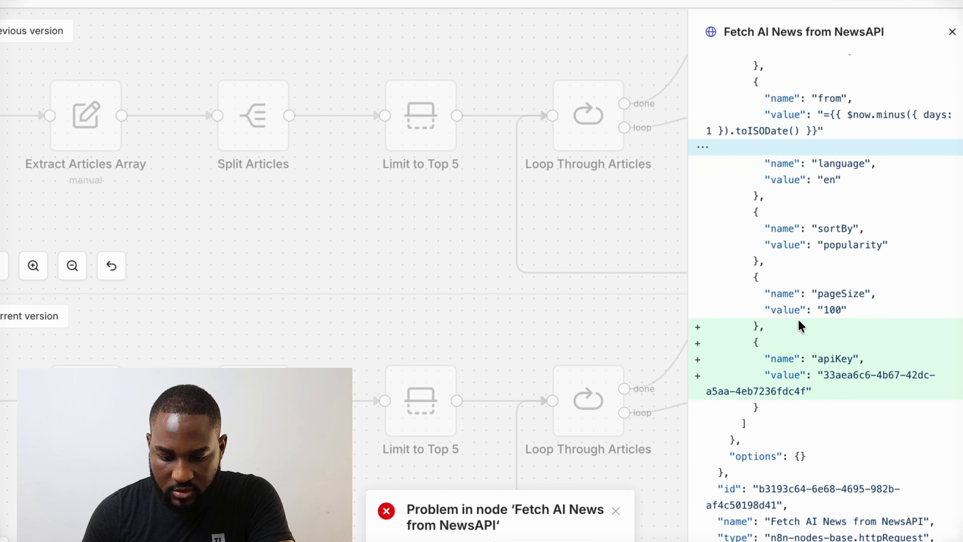
{"action": "scroll", "coordinate": [827, 365], "scroll_direction": "up", "scroll_amount": 6}
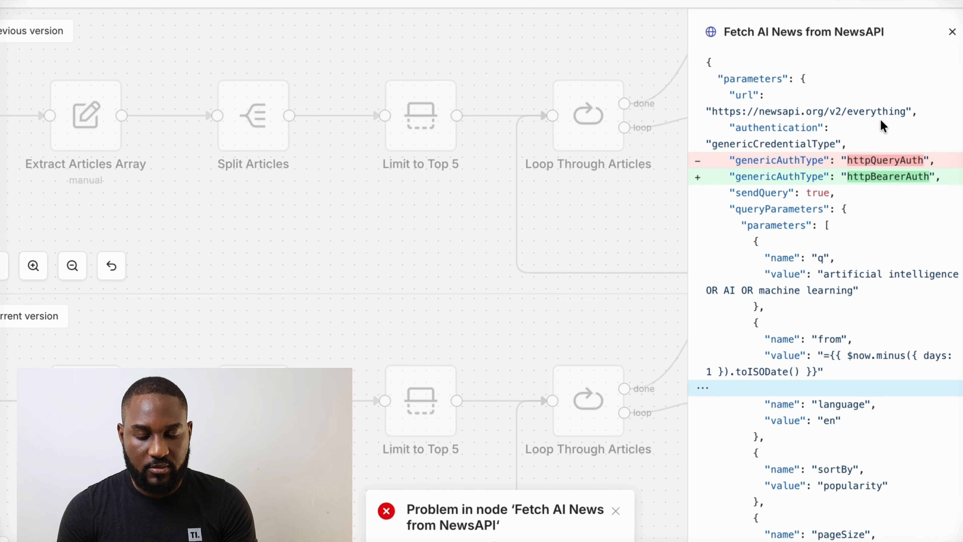
{"action": "left_click", "coordinate": [951, 32]}
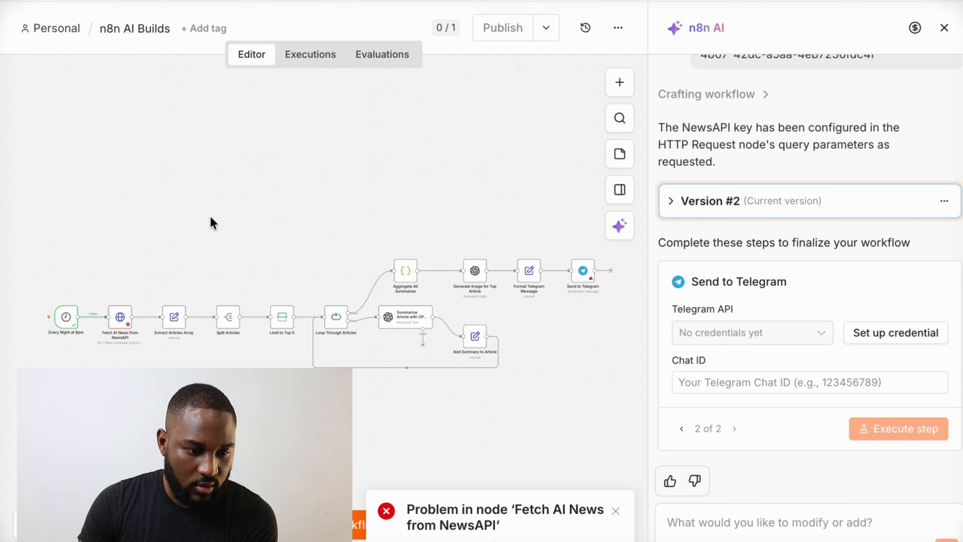
Open the Fetch AI News from NewsAPI node and inspect its NEWSAPI API Bearer Auth credential.
{"action": "scroll", "coordinate": [120, 318], "scroll_direction": "up", "scroll_amount": 5}
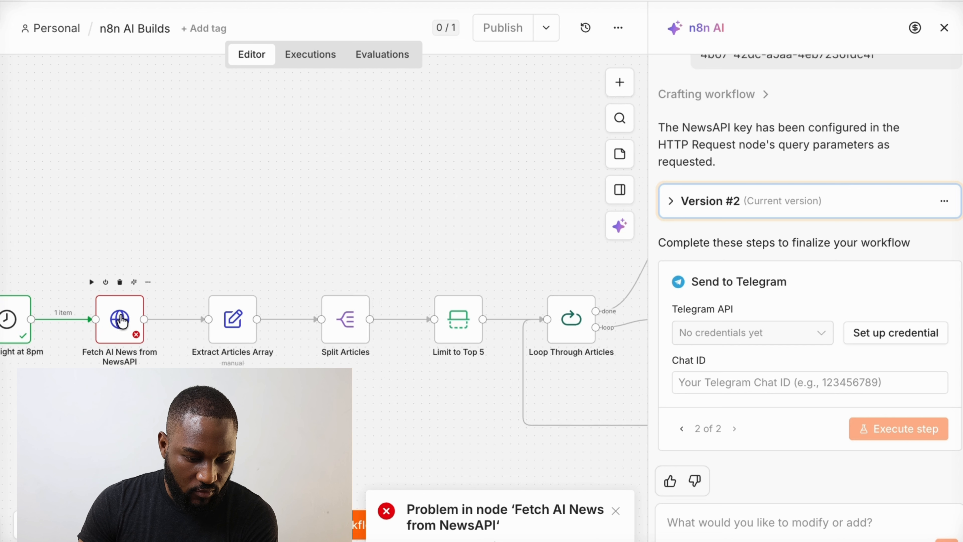
{"action": "scroll", "coordinate": [231, 239], "scroll_direction": "down", "scroll_amount": 2}
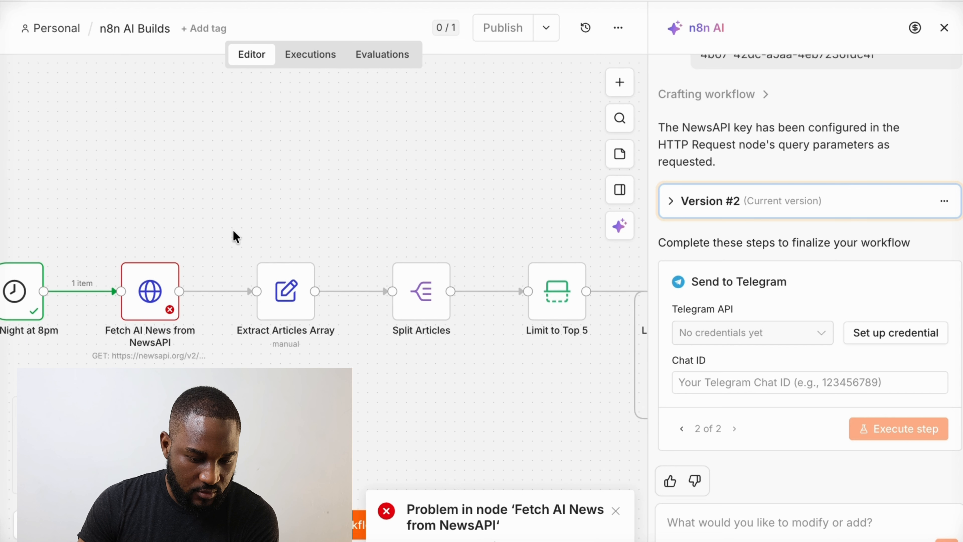
{"action": "double_click", "coordinate": [166, 283]}
{"action": "left_click", "coordinate": [420, 367]}
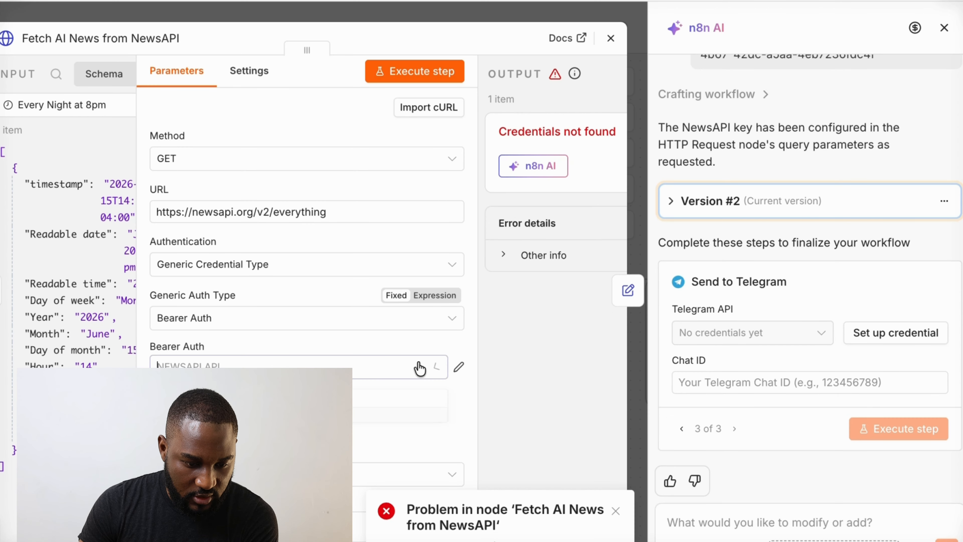
{"action": "left_click", "coordinate": [473, 372]}
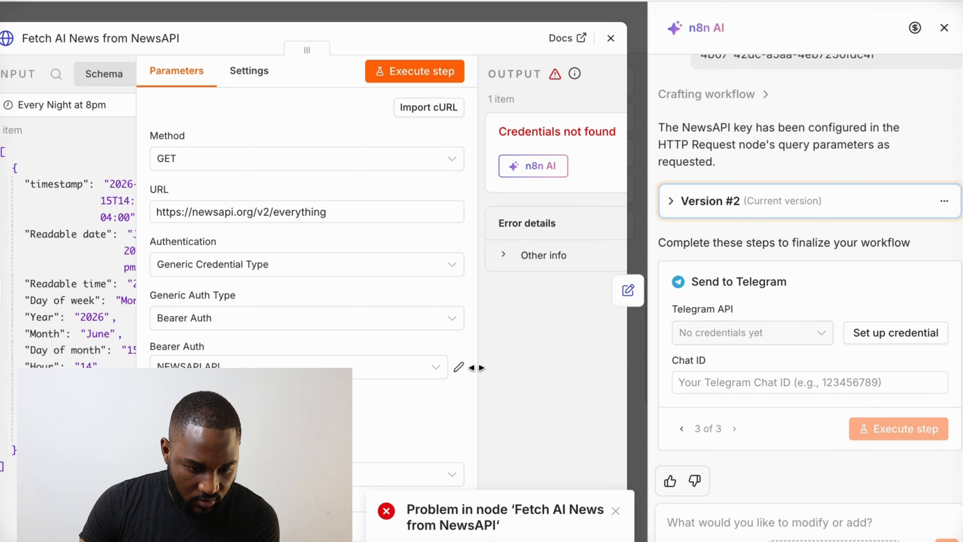
{"action": "left_click", "coordinate": [458, 366]}
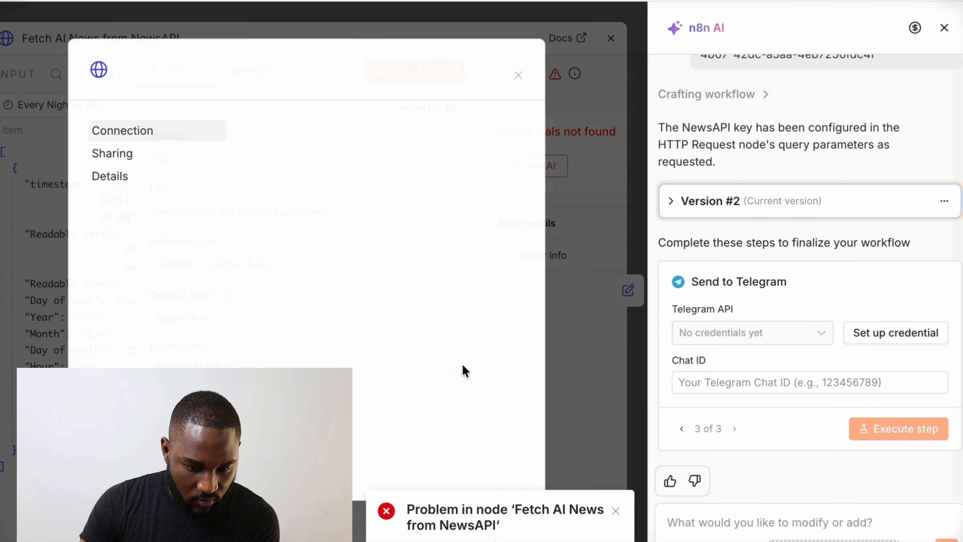
{"action": "left_click", "coordinate": [569, 374]}
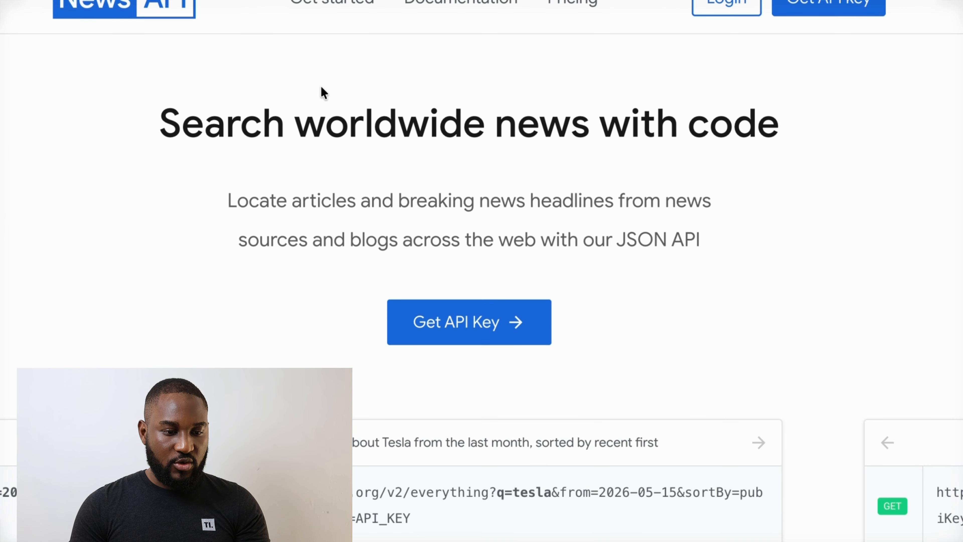
Open the News API key registration form and fill in the first name, email address and account password.
{"action": "left_click", "coordinate": [451, 325]}
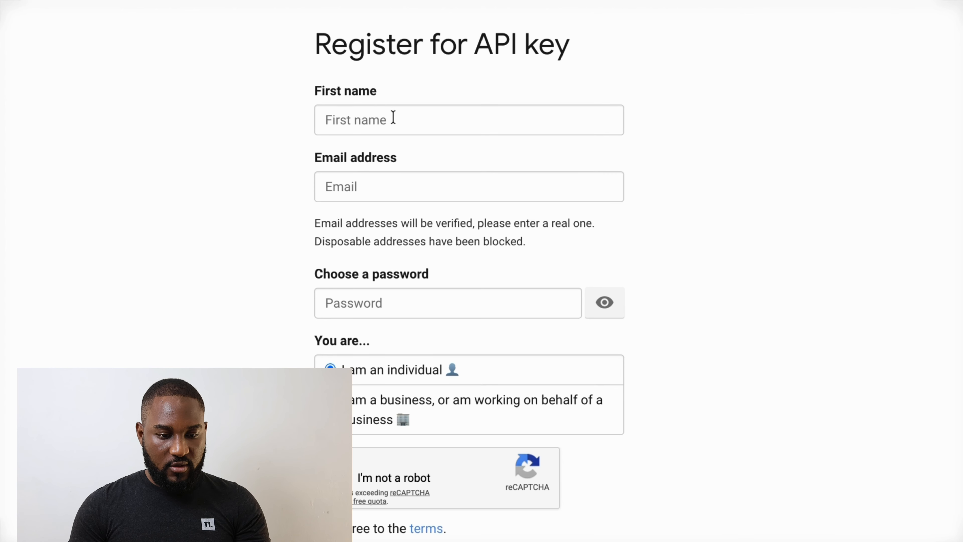
{"action": "left_click", "coordinate": [393, 117]}
{"action": "left_click", "coordinate": [441, 158]}
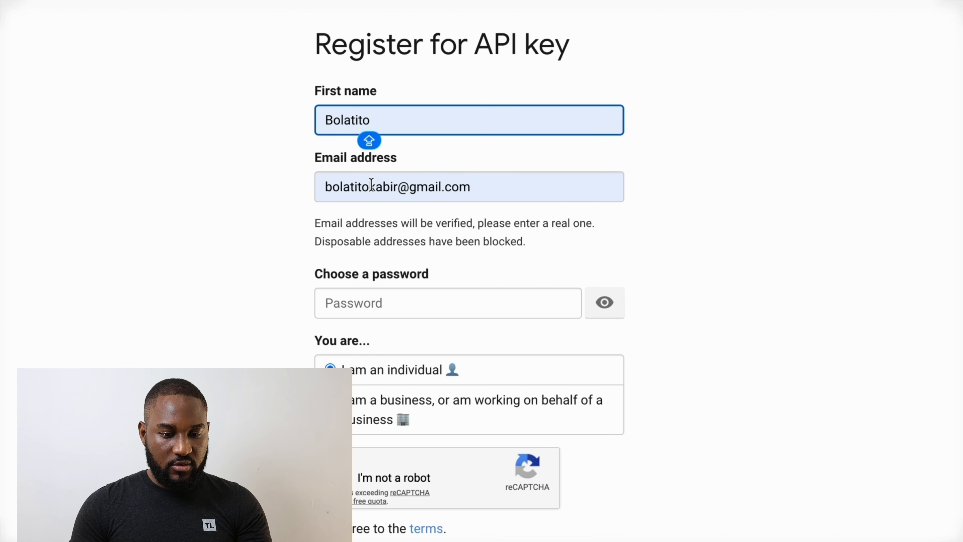
{"action": "left_click", "coordinate": [372, 308]}
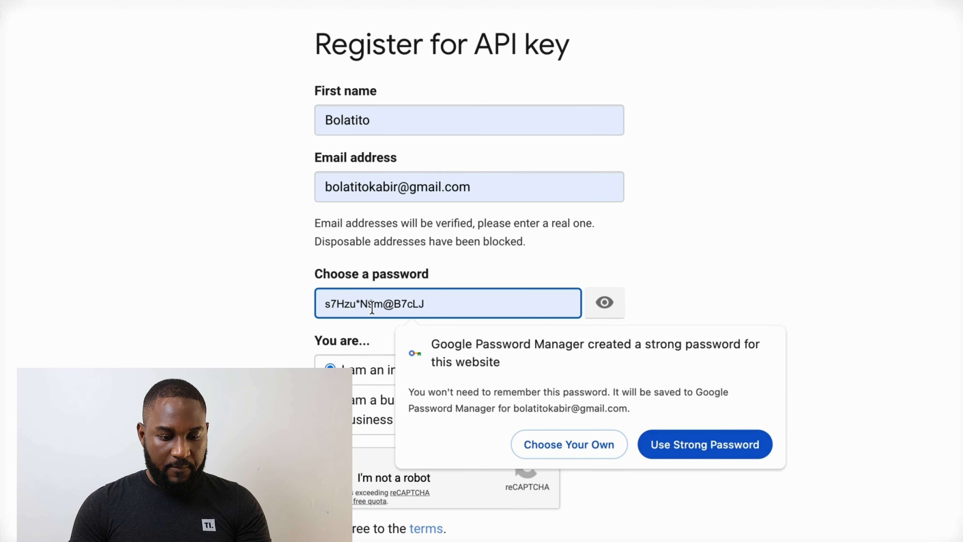
{"action": "type", "text": "•"}
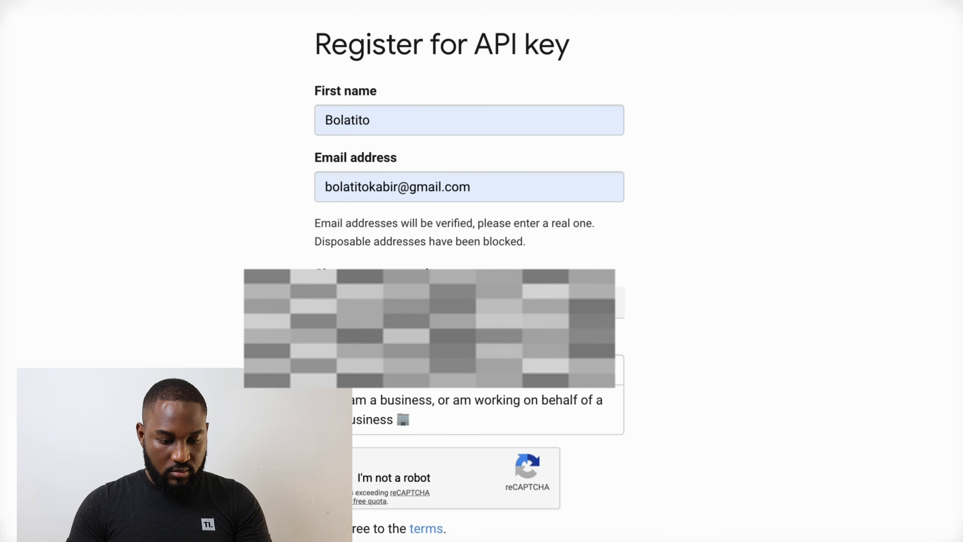
Complete the API key registration and decline saving the password in the browser.
{"action": "scroll", "coordinate": [469, 228], "scroll_direction": "down", "scroll_amount": 1}
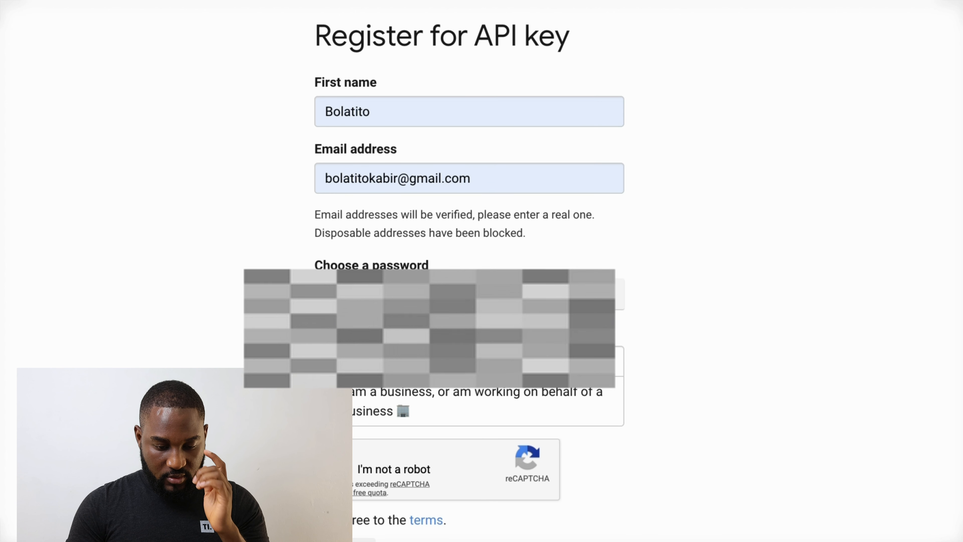
{"action": "scroll", "coordinate": [470, 228], "scroll_direction": "down", "scroll_amount": 1}
{"action": "scroll", "coordinate": [470, 228], "scroll_direction": "down", "scroll_amount": 1}
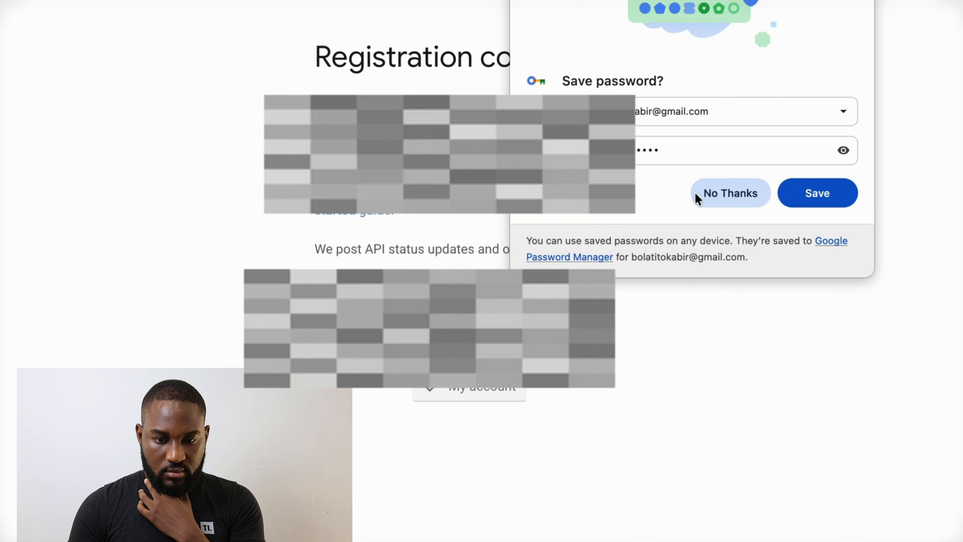
{"action": "left_click", "coordinate": [715, 195]}
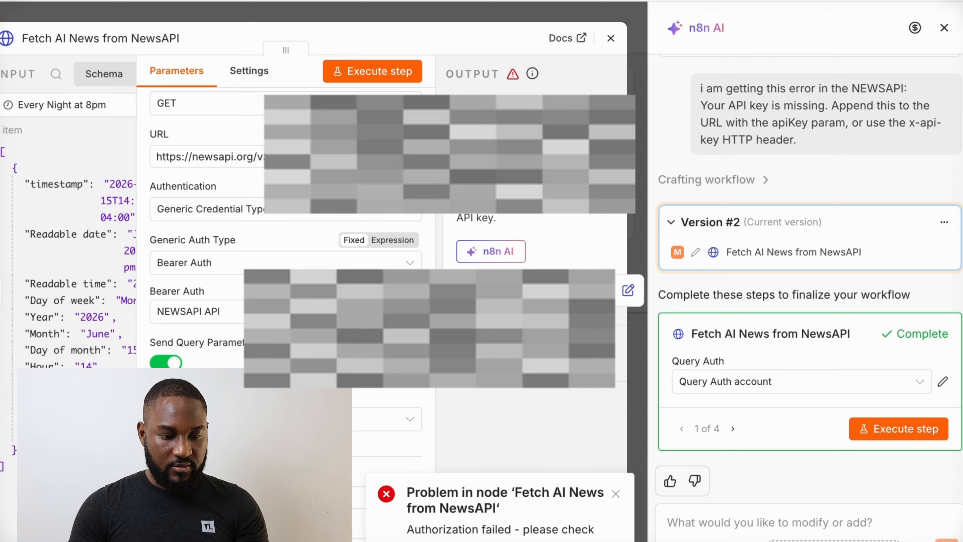
Replace the bearer token in the node's NEWSAPI API credential with the new API key, save it, and execute the Fetch AI News from NewsAPI node.
{"action": "left_click", "coordinate": [416, 312]}
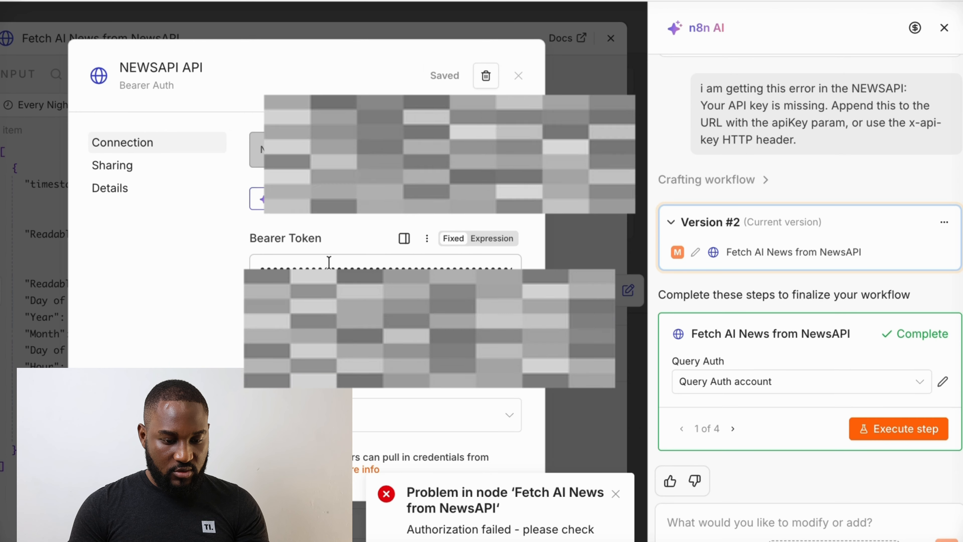
{"action": "triple_click", "coordinate": [328, 262]}
{"action": "key", "text": "ctrl+v"}
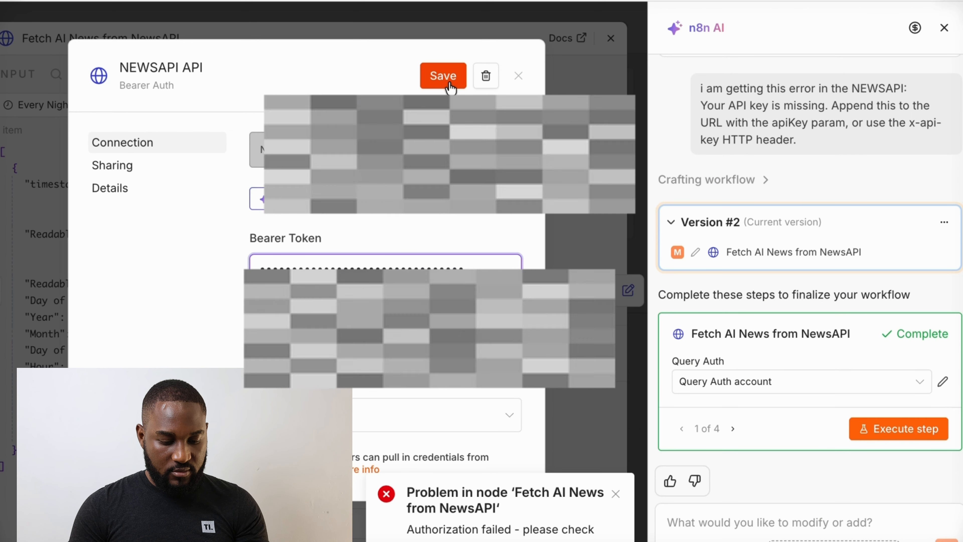
{"action": "left_click", "coordinate": [440, 75]}
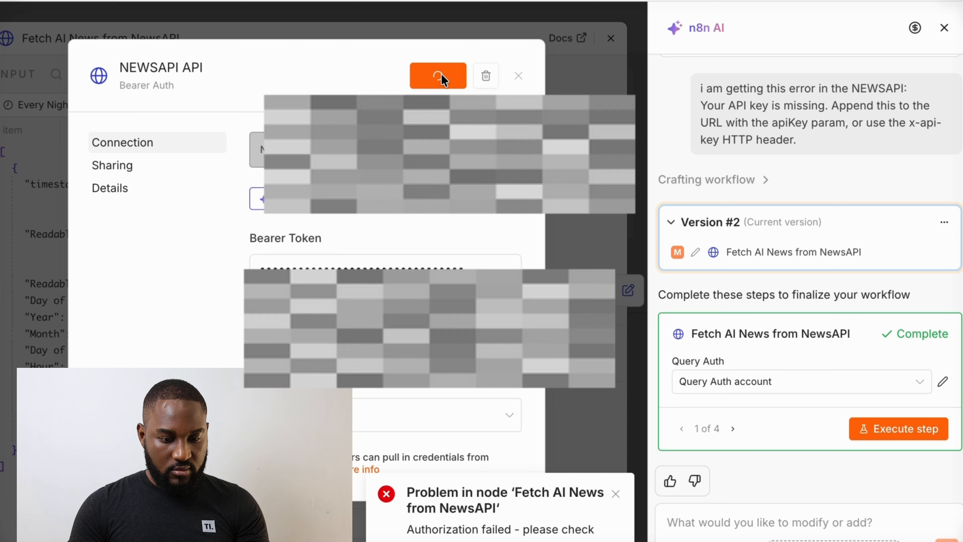
{"action": "left_click", "coordinate": [613, 45]}
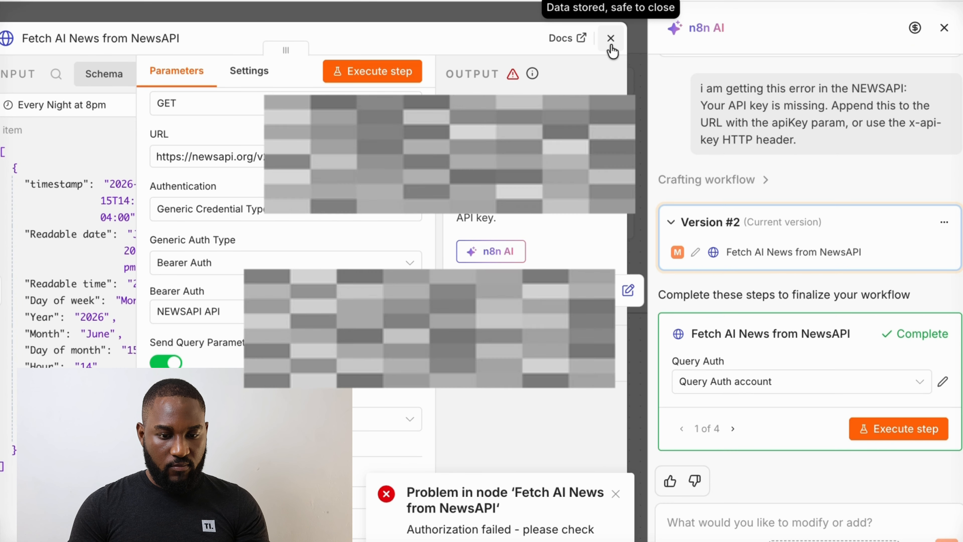
{"action": "left_click", "coordinate": [380, 74]}
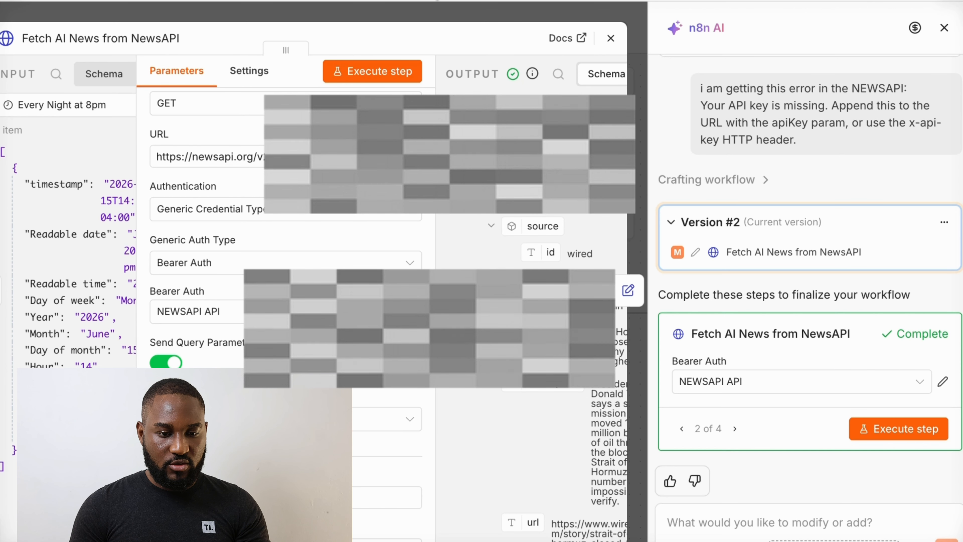
{"action": "left_click", "coordinate": [427, 10]}
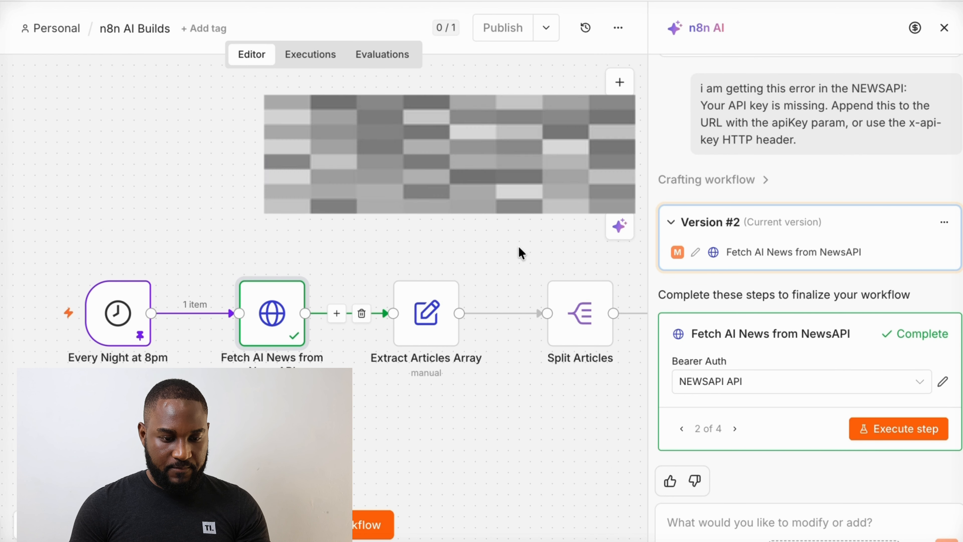
Look over the workflow on the canvas from the Every Night at 8pm trigger to the Summarize Article node.
{"action": "scroll", "coordinate": [406, 362], "scroll_direction": "down", "scroll_amount": 5}
{"action": "scroll", "coordinate": [406, 361], "scroll_direction": "right", "scroll_amount": 3}
{"action": "scroll", "coordinate": [406, 361], "scroll_direction": "down", "scroll_amount": 2}
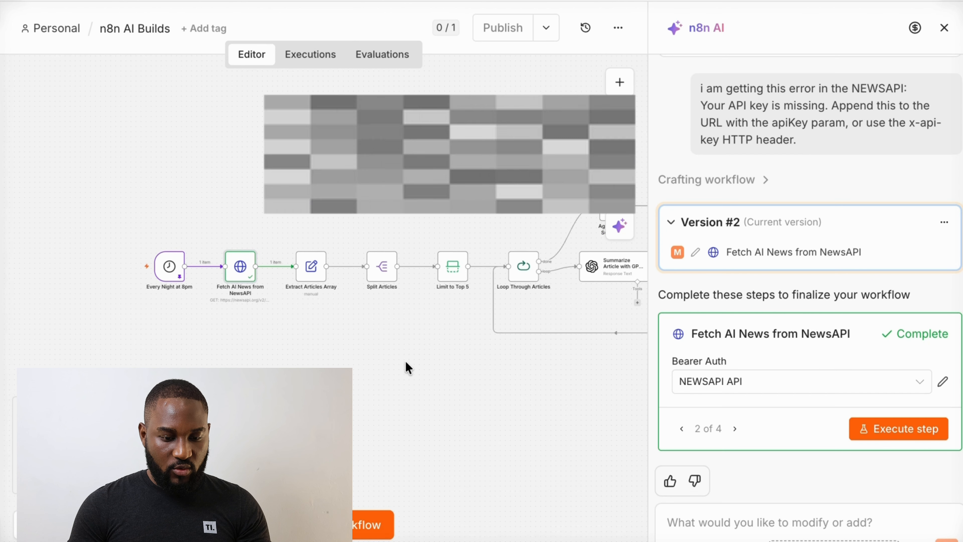
{"action": "scroll", "coordinate": [406, 360], "scroll_direction": "right", "scroll_amount": 2}
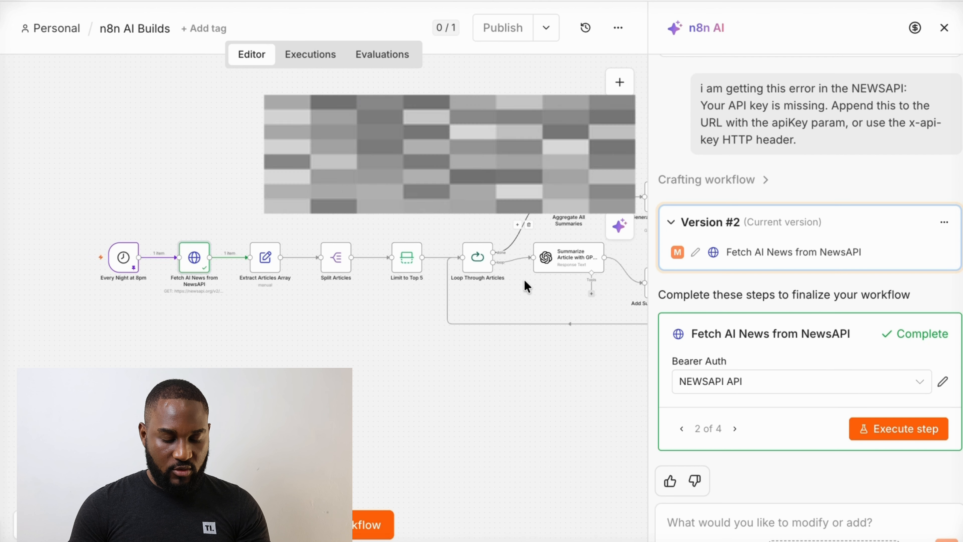
{"action": "scroll", "coordinate": [525, 279], "scroll_direction": "right", "scroll_amount": 2}
{"action": "scroll", "coordinate": [524, 280], "scroll_direction": "up", "scroll_amount": 1}
{"action": "scroll", "coordinate": [526, 284], "scroll_direction": "up", "scroll_amount": 4}
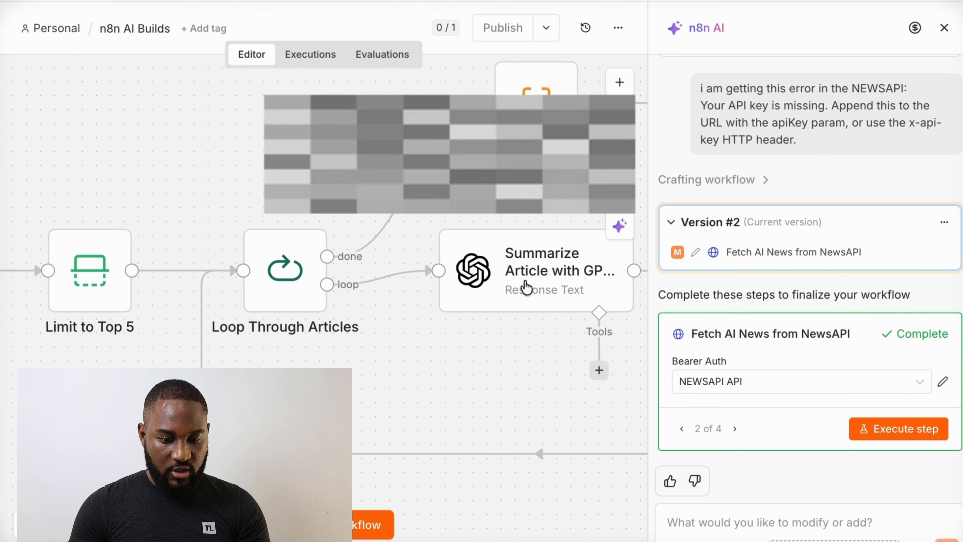
{"action": "scroll", "coordinate": [525, 285], "scroll_direction": "left", "scroll_amount": 6}
{"action": "scroll", "coordinate": [525, 283], "scroll_direction": "left", "scroll_amount": 3}
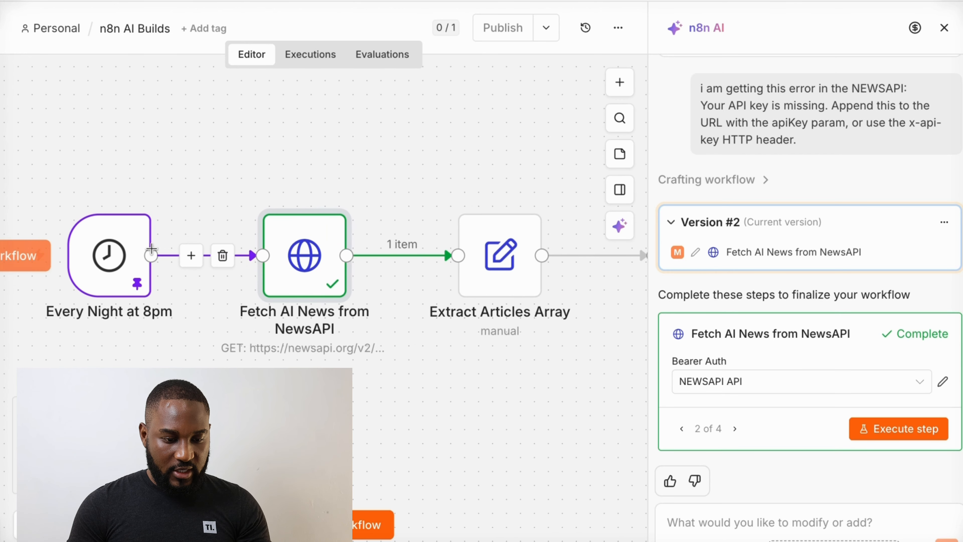
Open the Every Night at 8pm trigger, inspect its schedule rules and pinned output data, and close it.
{"action": "left_click", "coordinate": [102, 261]}
{"action": "double_click", "coordinate": [102, 262]}
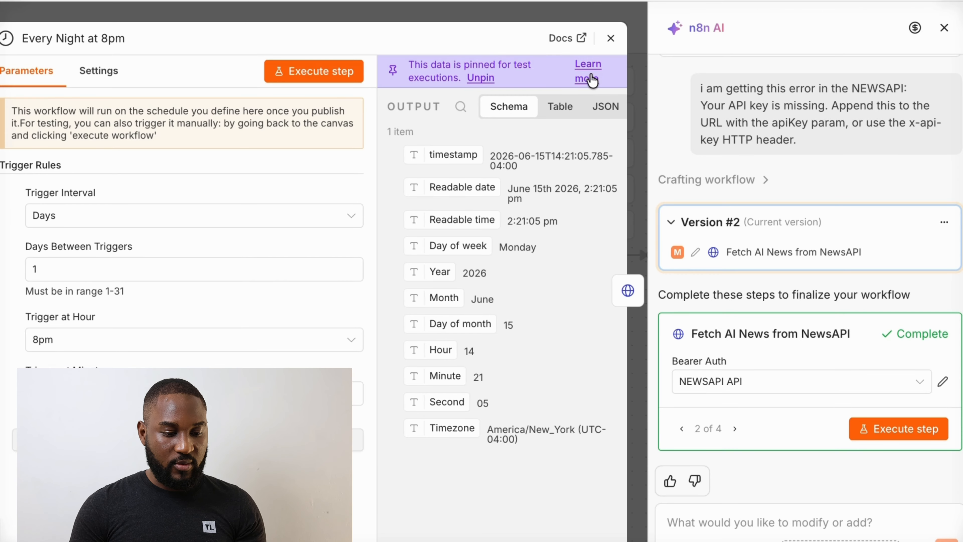
{"action": "left_click", "coordinate": [611, 39]}
Open the Fetch AI News from NewsAPI node and review its authentication settings and query parameters.
{"action": "double_click", "coordinate": [302, 268]}
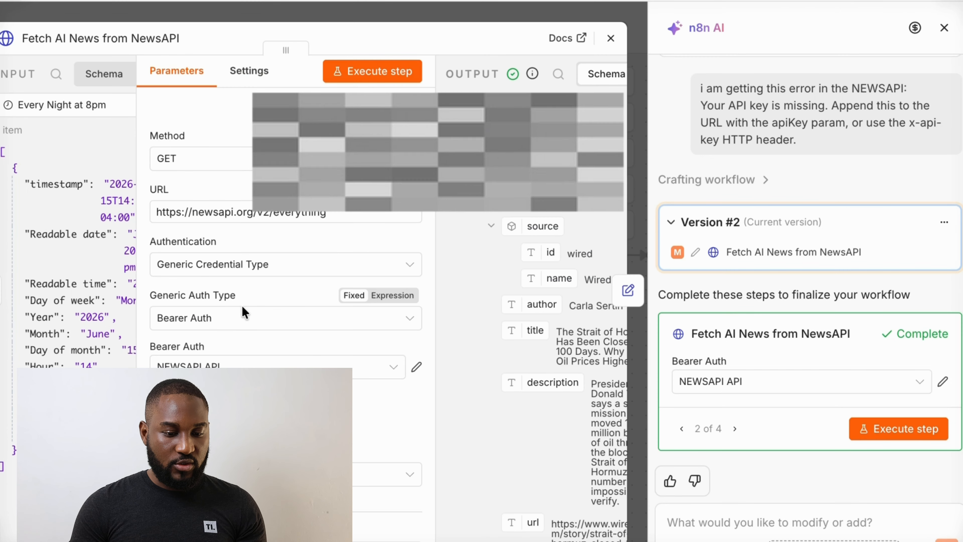
{"action": "scroll", "coordinate": [244, 309], "scroll_direction": "down", "scroll_amount": 5}
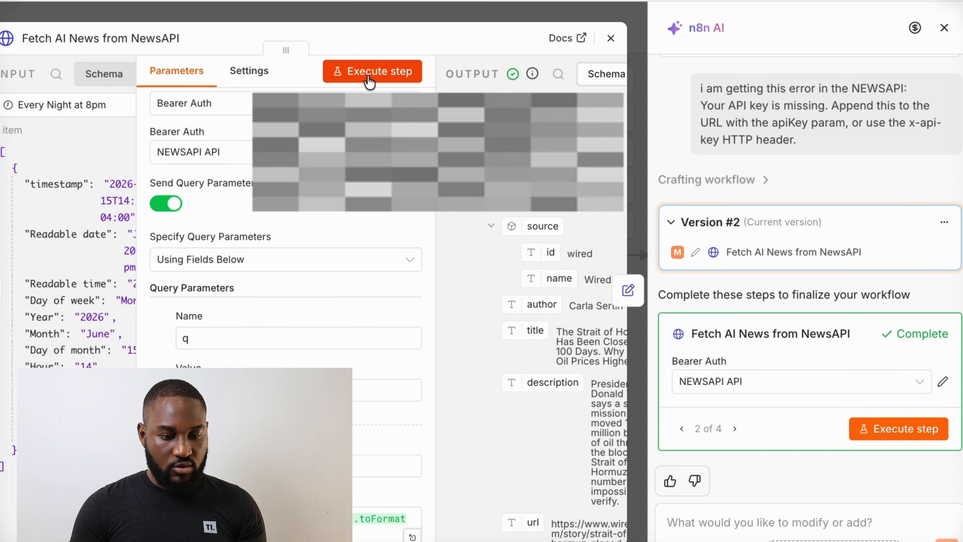
{"action": "scroll", "coordinate": [326, 353], "scroll_direction": "down", "scroll_amount": 5}
{"action": "scroll", "coordinate": [326, 353], "scroll_direction": "down", "scroll_amount": 5}
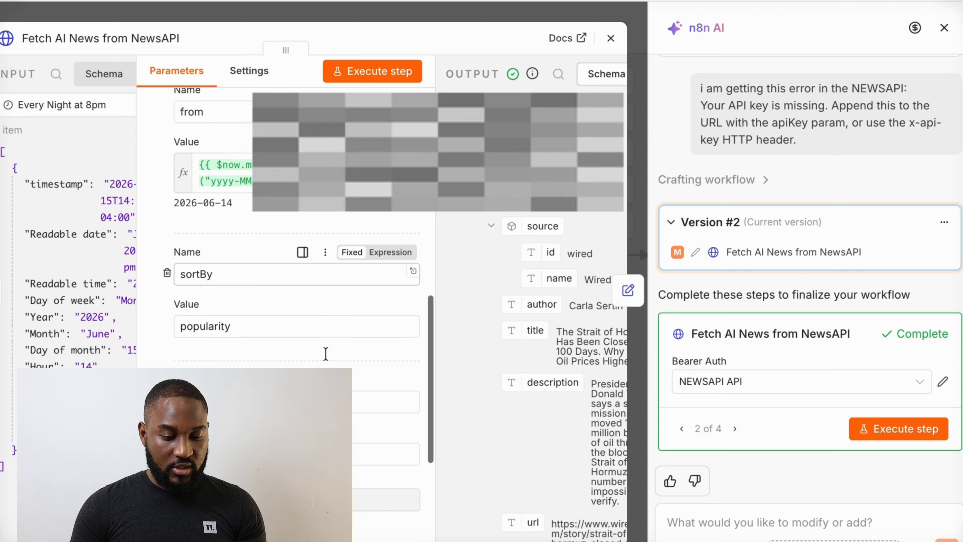
Examine the articles returned in the output of the Fetch AI News from NewsAPI node.
{"action": "scroll", "coordinate": [495, 358], "scroll_direction": "right", "scroll_amount": 3}
{"action": "scroll", "coordinate": [494, 357], "scroll_direction": "left", "scroll_amount": 3}
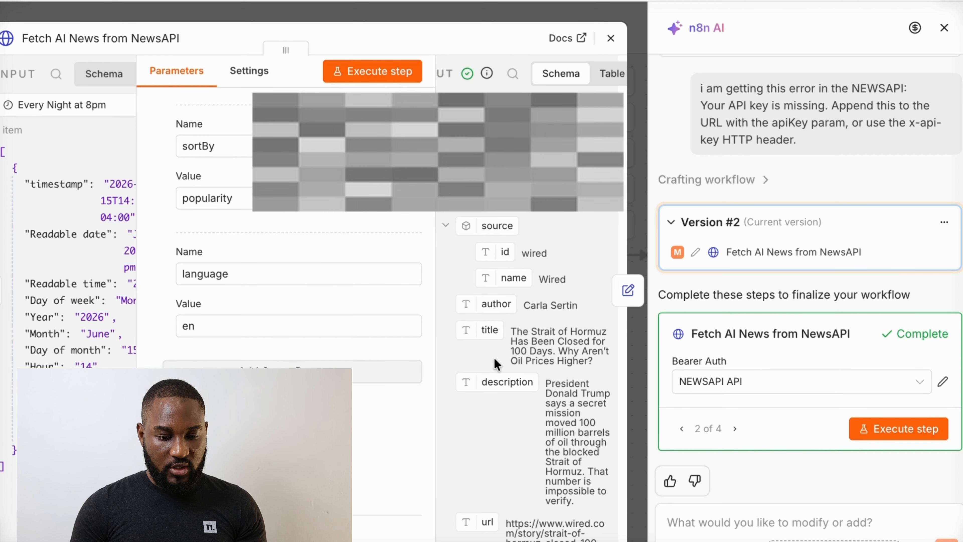
{"action": "scroll", "coordinate": [494, 358], "scroll_direction": "right", "scroll_amount": 4}
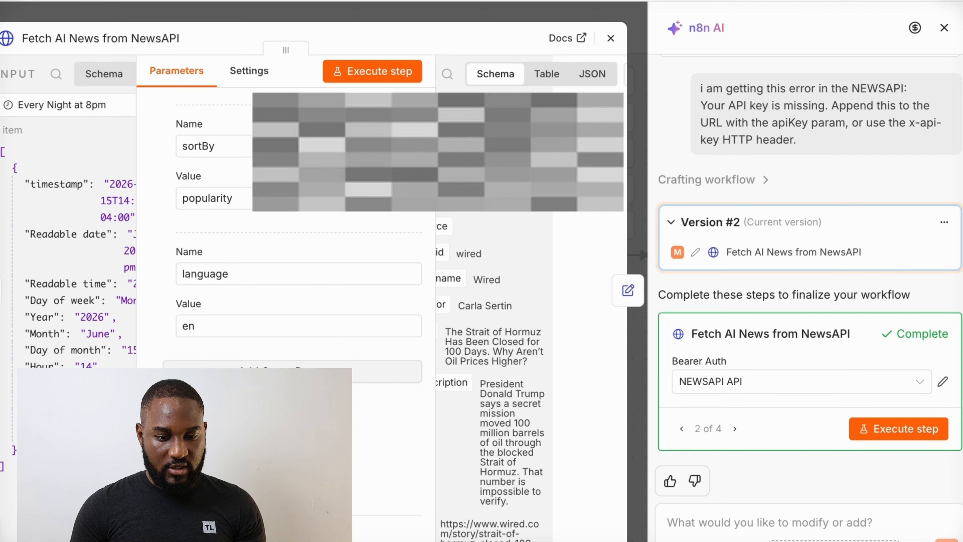
{"action": "scroll", "coordinate": [495, 358], "scroll_direction": "left", "scroll_amount": 3}
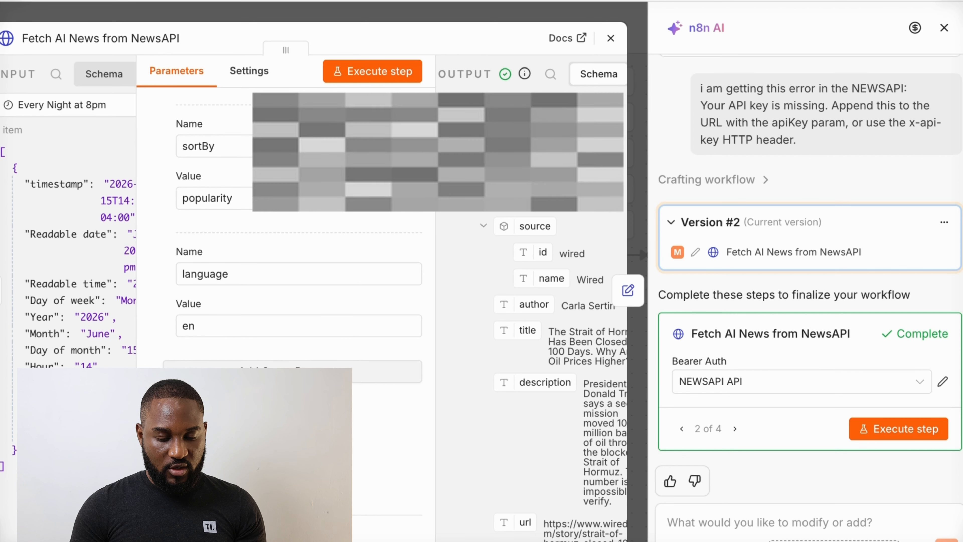
{"action": "scroll", "coordinate": [554, 237], "scroll_direction": "right", "scroll_amount": 4}
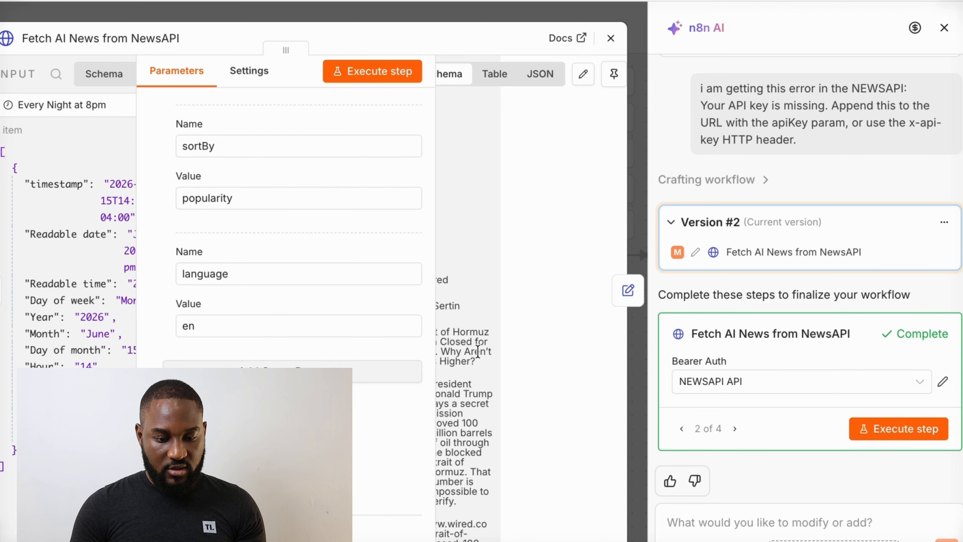
{"action": "scroll", "coordinate": [478, 351], "scroll_direction": "left", "scroll_amount": 3}
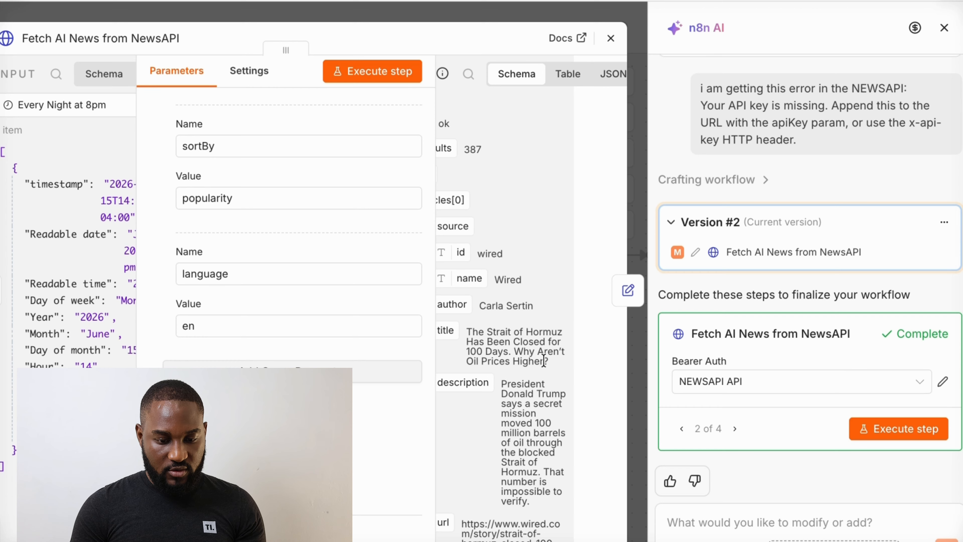
{"action": "scroll", "coordinate": [540, 372], "scroll_direction": "down", "scroll_amount": 10}
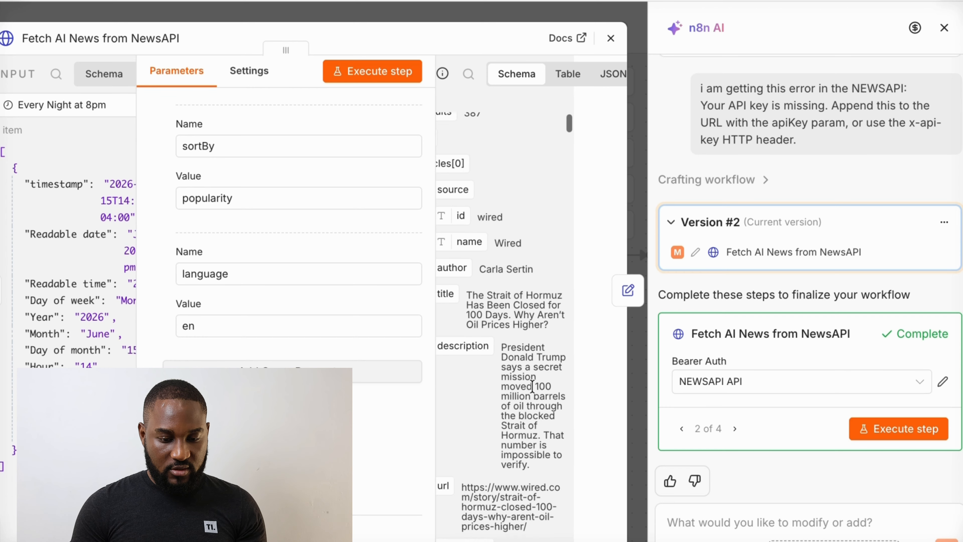
{"action": "scroll", "coordinate": [532, 386], "scroll_direction": "down", "scroll_amount": 12}
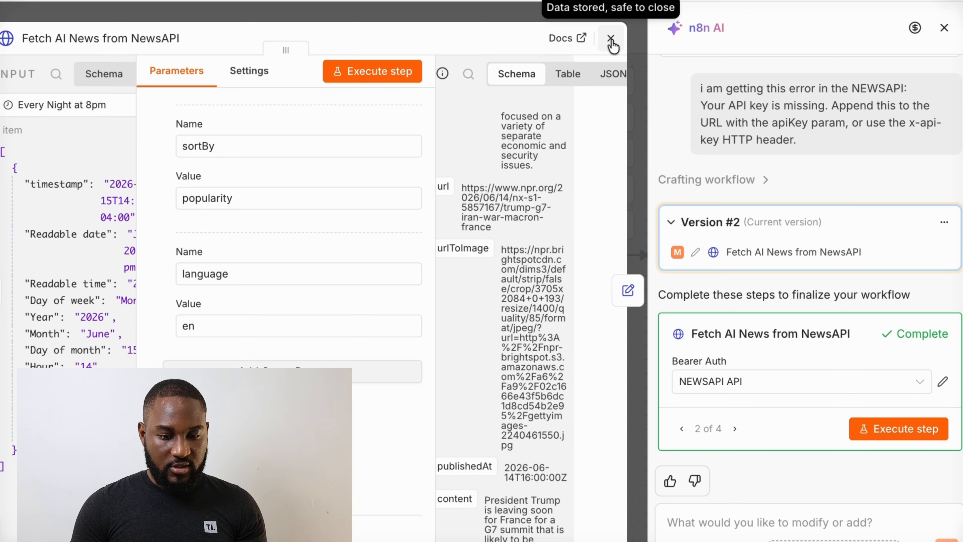
Review the settings of the Extract Articles Array, Split Articles, Limit to Top 5 and Loop Through Articles nodes in turn.
{"action": "left_click", "coordinate": [629, 291]}
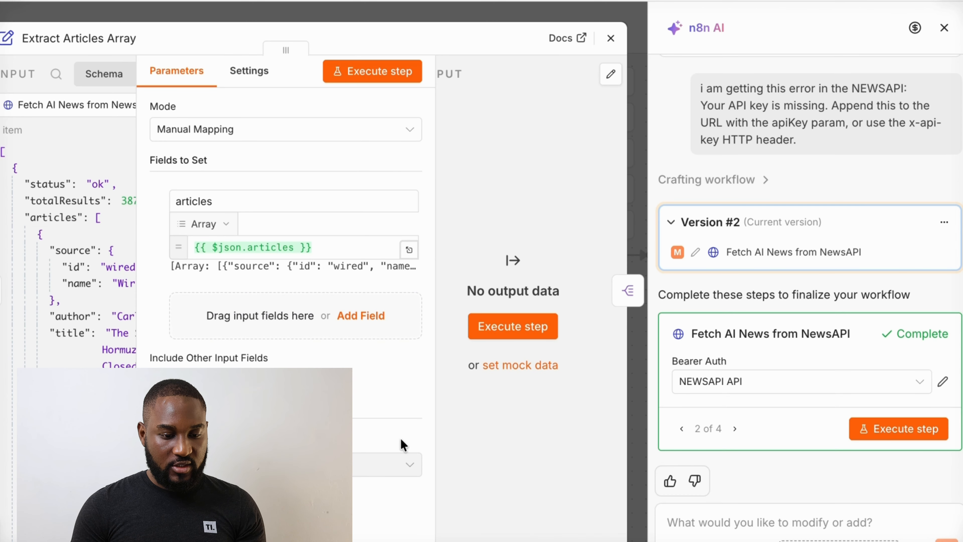
{"action": "left_click", "coordinate": [628, 292]}
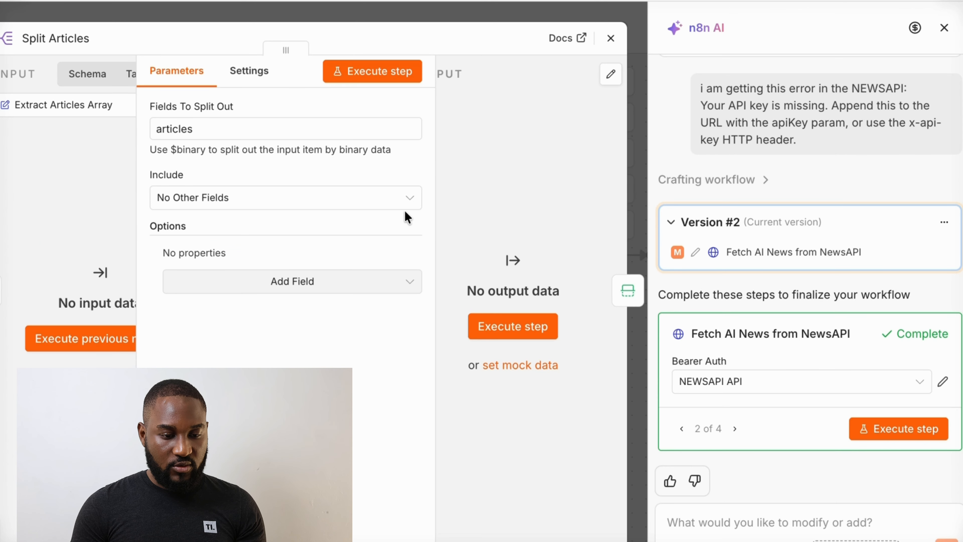
{"action": "left_click", "coordinate": [630, 293]}
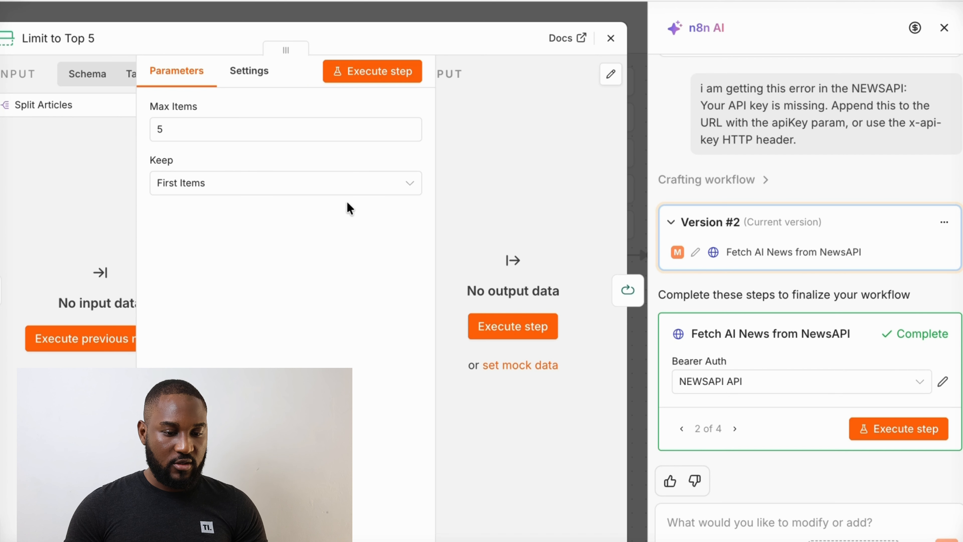
{"action": "left_click", "coordinate": [628, 290]}
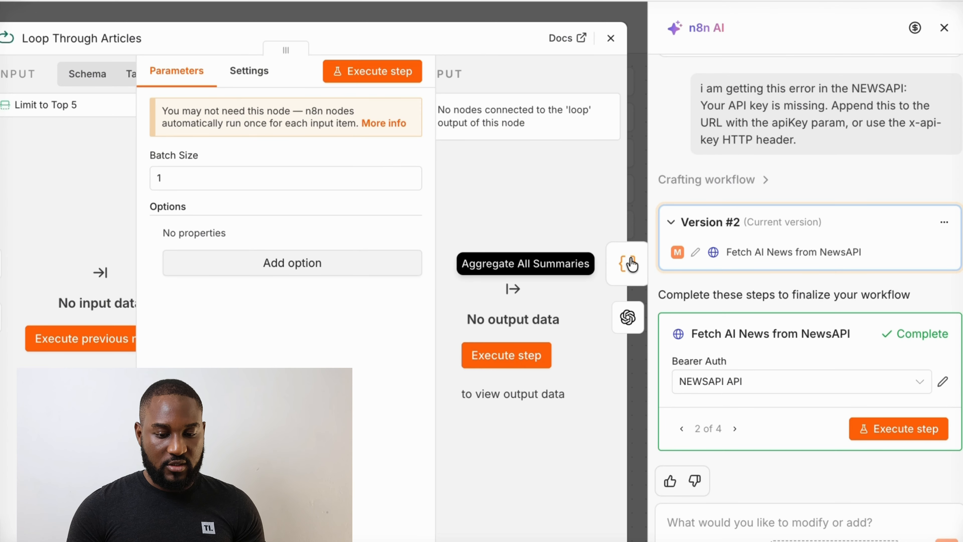
{"action": "left_click", "coordinate": [611, 38]}
Bring the Loop Through Articles and Summarize Article nodes into view and narrow the n8n AI chat to widen the canvas.
{"action": "scroll", "coordinate": [537, 242], "scroll_direction": "right", "scroll_amount": 10}
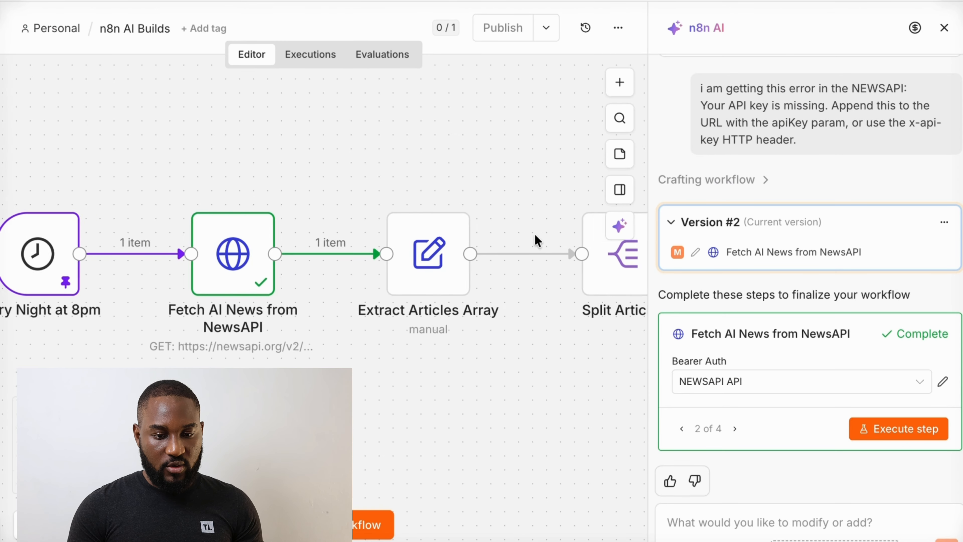
{"action": "scroll", "coordinate": [536, 242], "scroll_direction": "right", "scroll_amount": 15}
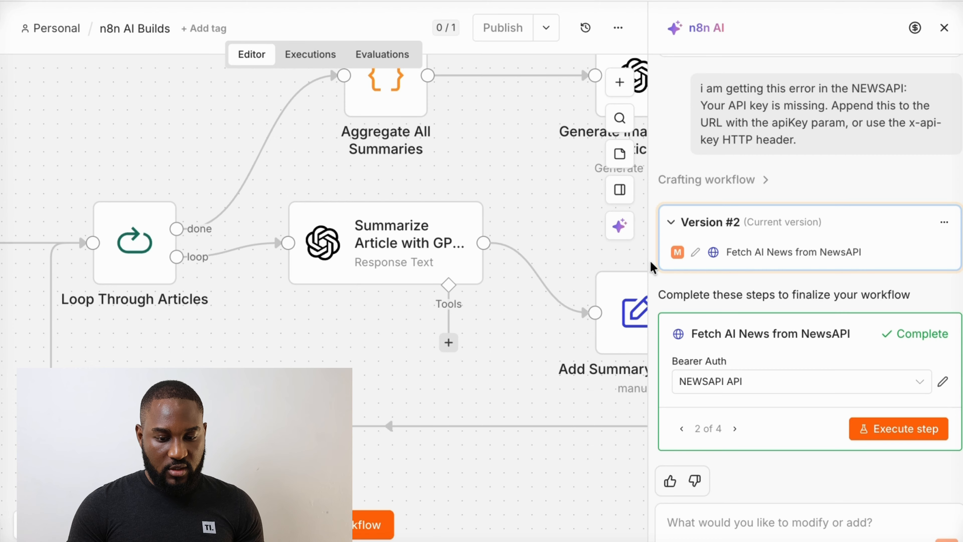
{"action": "left_click_drag", "start_coordinate": [646, 262], "coordinate": [663, 262]}
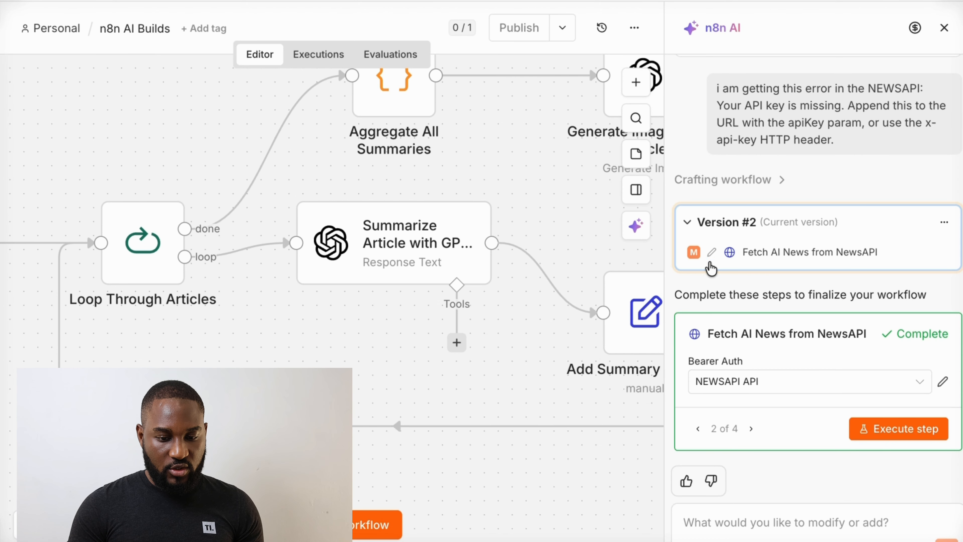
Open the Summarize Article with GPT-4o-mini node and review its available operations, model and system prompt.
{"action": "double_click", "coordinate": [401, 242]}
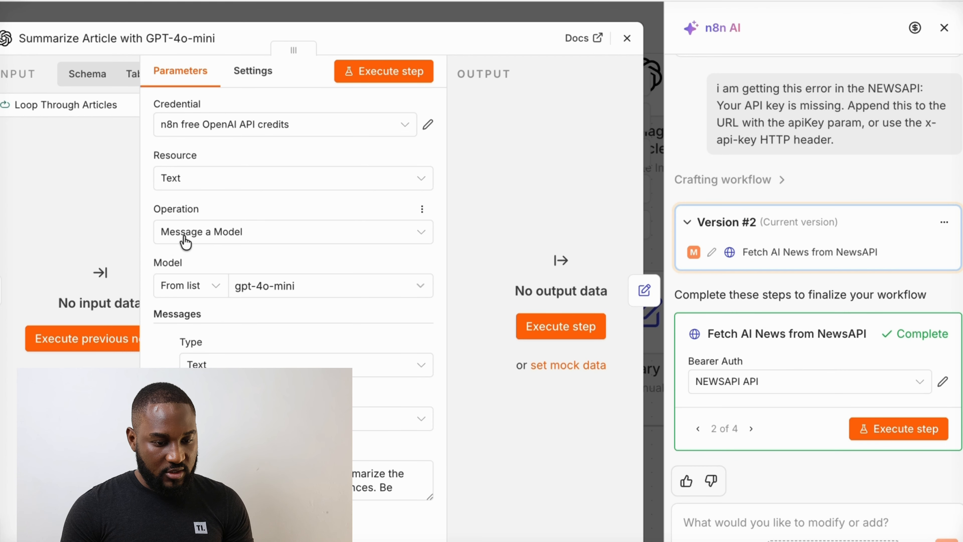
{"action": "left_click", "coordinate": [216, 240]}
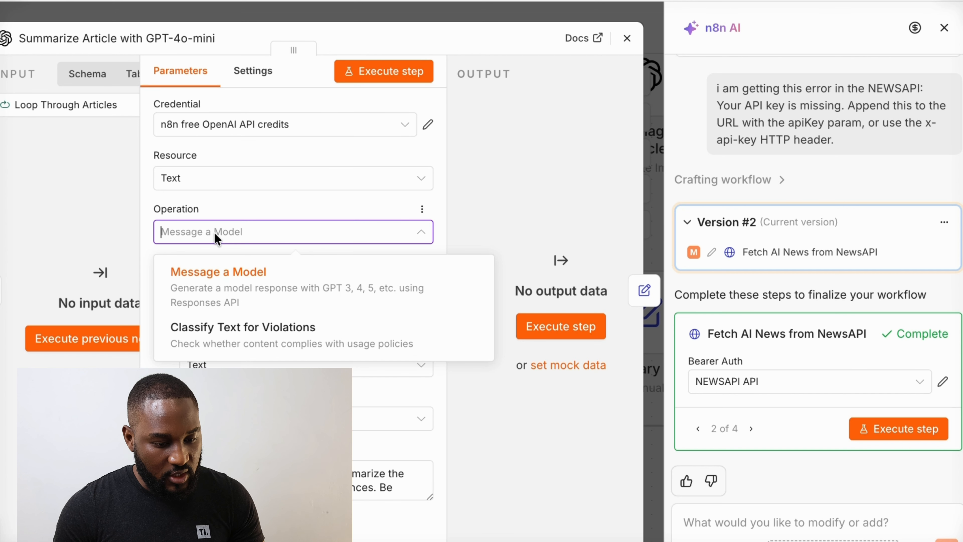
{"action": "left_click", "coordinate": [218, 209]}
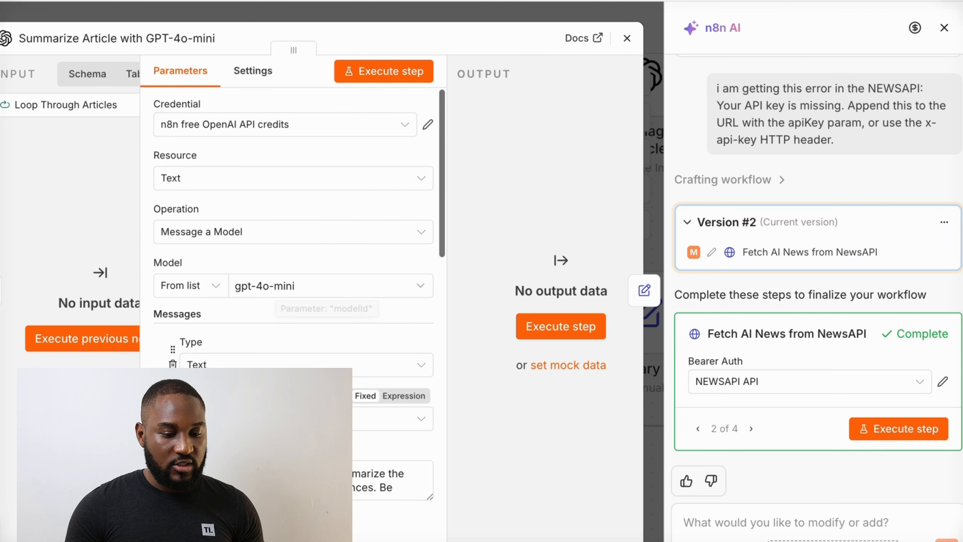
{"action": "scroll", "coordinate": [276, 284], "scroll_direction": "down", "scroll_amount": 4}
{"action": "scroll", "coordinate": [330, 324], "scroll_direction": "down", "scroll_amount": 2}
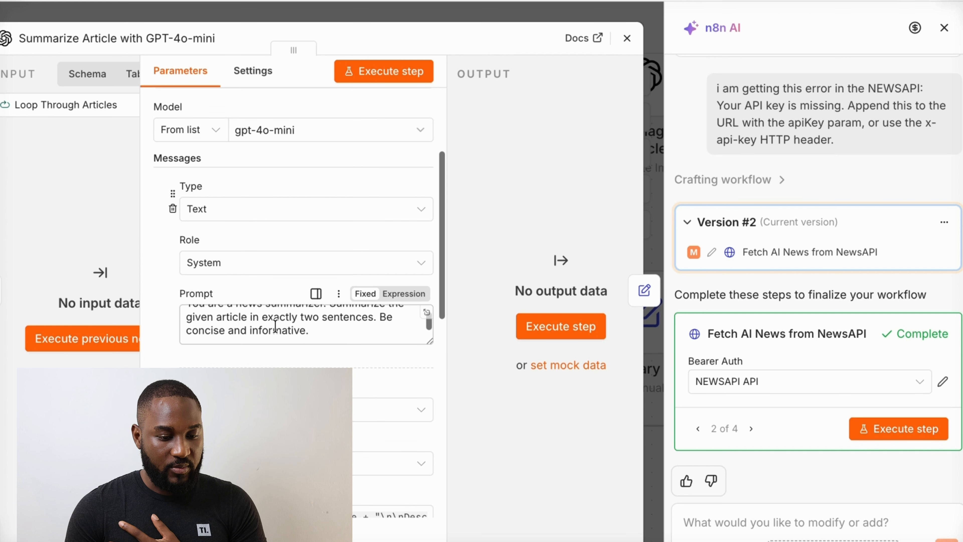
{"action": "scroll", "coordinate": [330, 325], "scroll_direction": "up", "scroll_amount": 2}
{"action": "scroll", "coordinate": [330, 325], "scroll_direction": "down", "scroll_amount": 2}
{"action": "scroll", "coordinate": [330, 325], "scroll_direction": "up", "scroll_amount": 2}
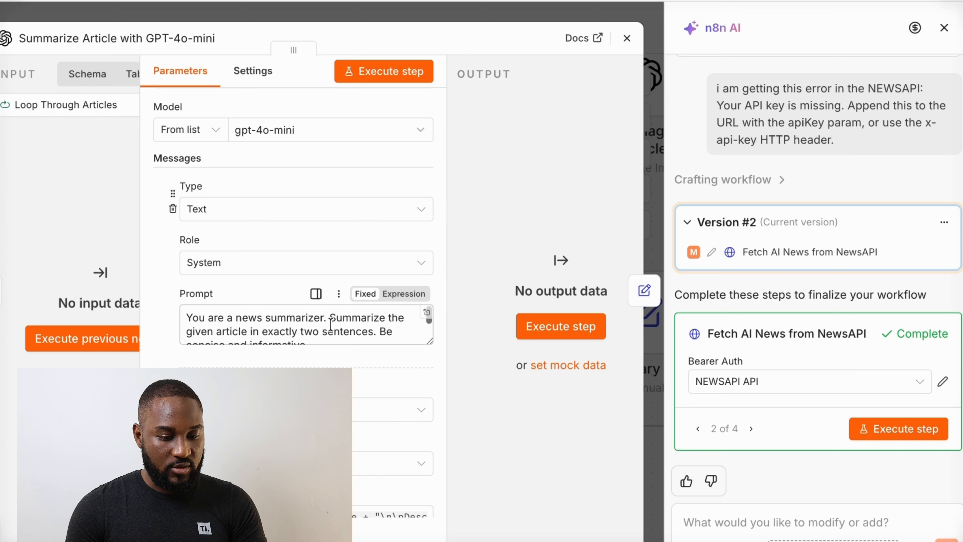
{"action": "scroll", "coordinate": [331, 325], "scroll_direction": "down", "scroll_amount": 1}
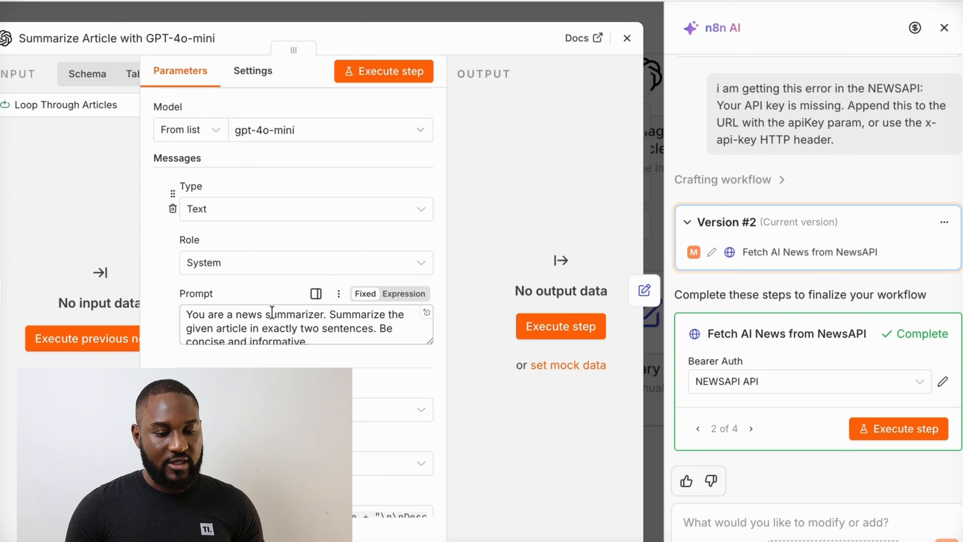
{"action": "scroll", "coordinate": [273, 318], "scroll_direction": "down", "scroll_amount": 1}
Review the Summarize Article node's user prompt expression, Simplify Output setting, built-in tools and token limit options.
{"action": "scroll", "coordinate": [251, 298], "scroll_direction": "down", "scroll_amount": 6}
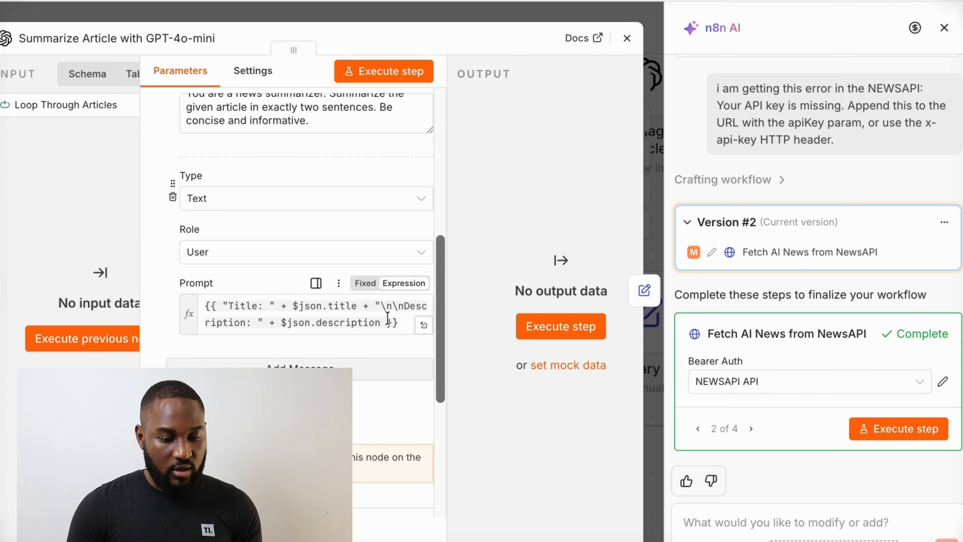
{"action": "scroll", "coordinate": [424, 330], "scroll_direction": "down", "scroll_amount": 4}
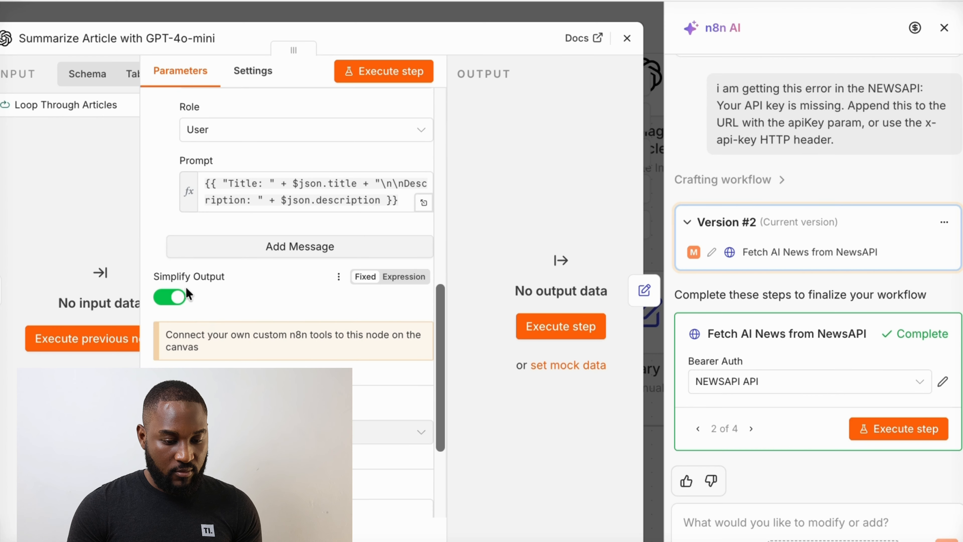
{"action": "scroll", "coordinate": [238, 327], "scroll_direction": "down", "scroll_amount": 5}
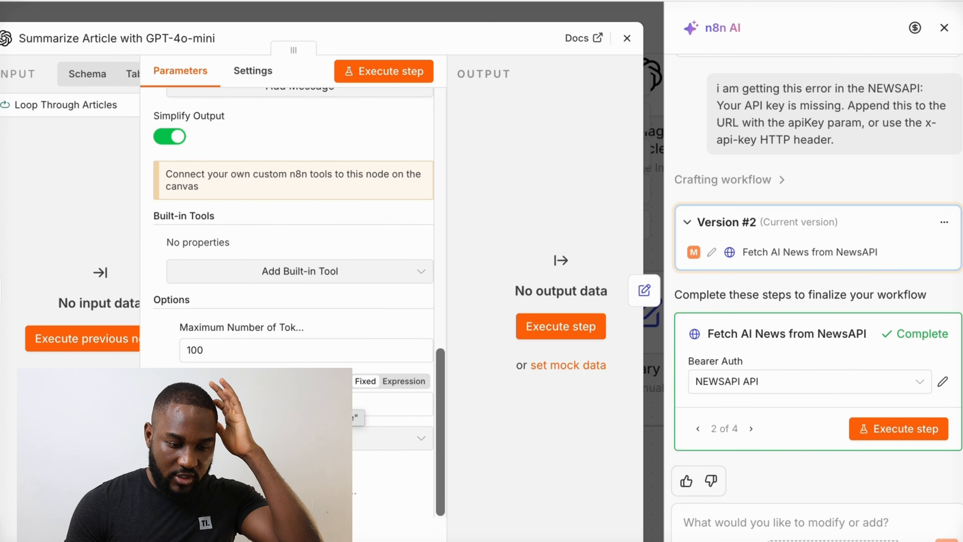
{"action": "mouse_move", "coordinate": [317, 381]}
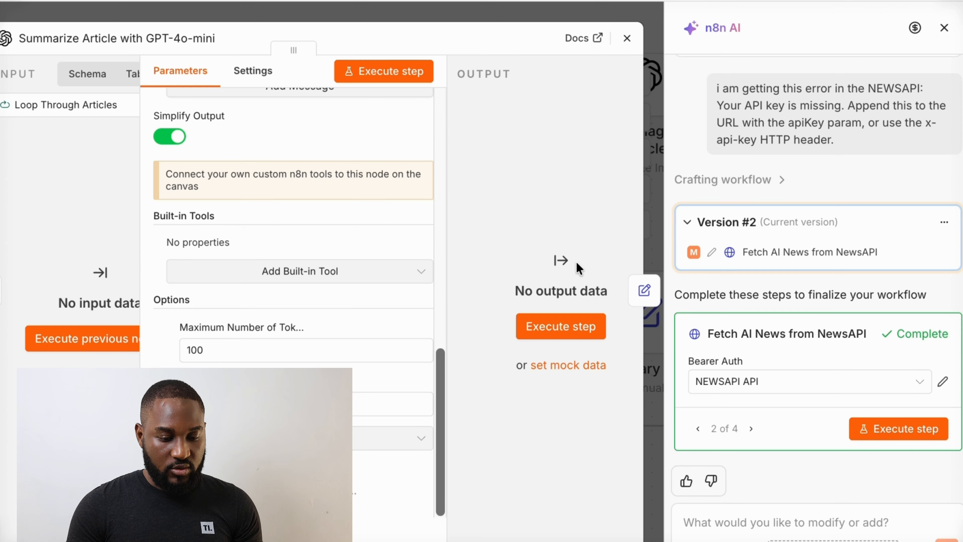
Switch to the Add Summary to Article node, review its mapped fields, and close the node settings.
{"action": "left_click", "coordinate": [643, 301]}
{"action": "scroll", "coordinate": [377, 218], "scroll_direction": "up", "scroll_amount": 5}
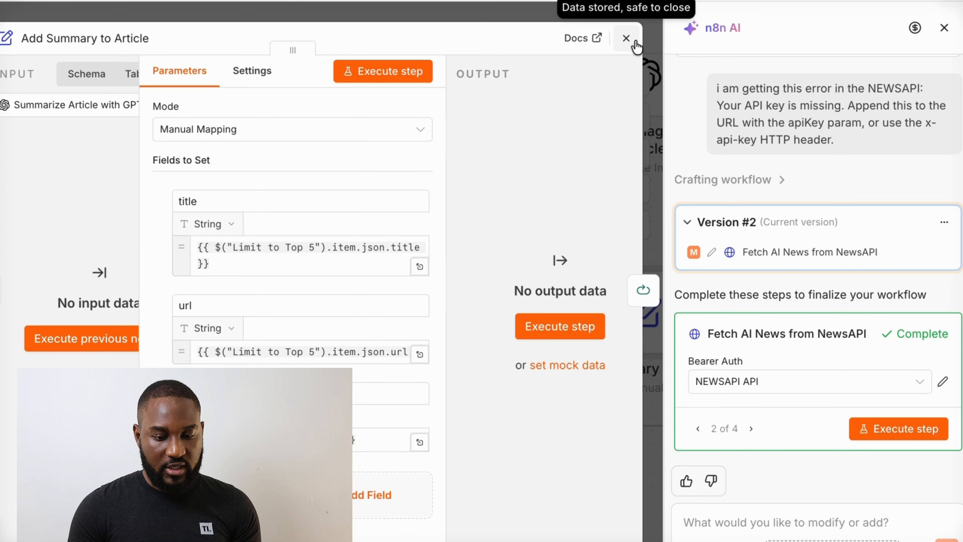
{"action": "left_click", "coordinate": [625, 38]}
Trace the workflow branch after the loop on the canvas, from Aggregate All Summaries to Send to Telegram.
{"action": "scroll", "coordinate": [484, 253], "scroll_direction": "down", "scroll_amount": 3}
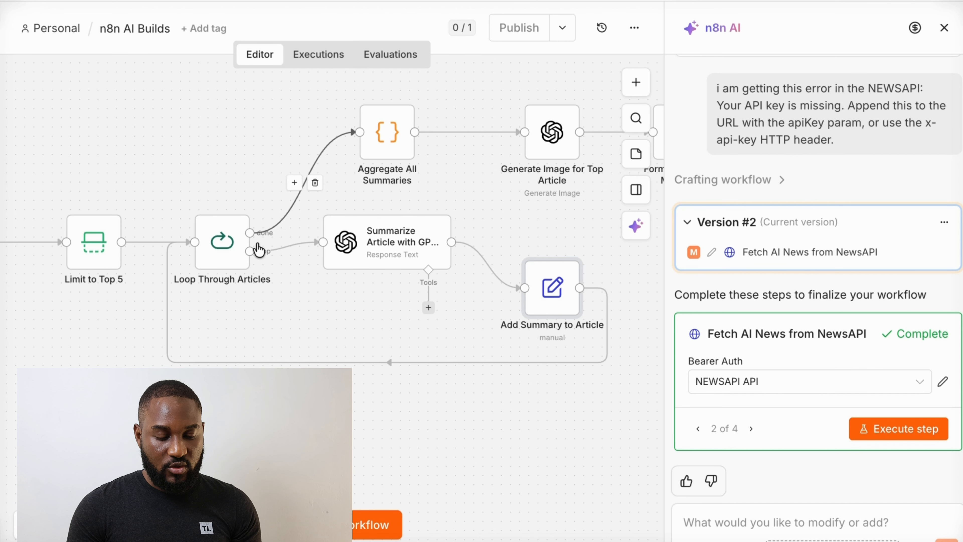
{"action": "scroll", "coordinate": [387, 139], "scroll_direction": "up", "scroll_amount": 5}
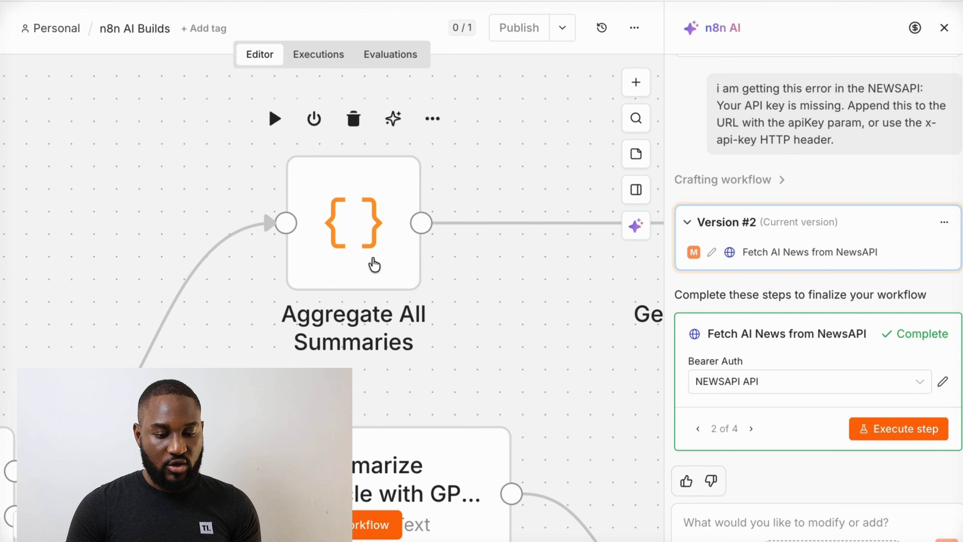
{"action": "scroll", "coordinate": [374, 259], "scroll_direction": "right", "scroll_amount": 10}
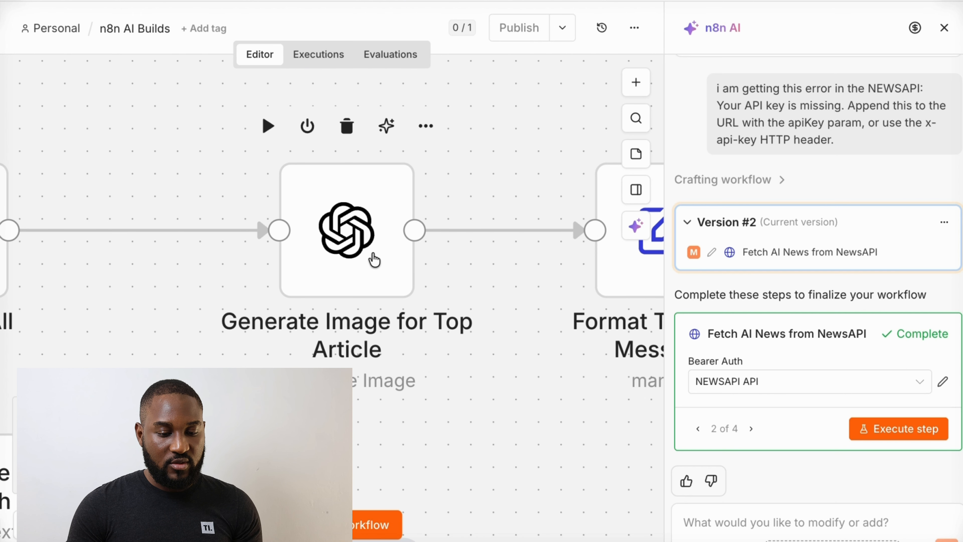
{"action": "scroll", "coordinate": [404, 264], "scroll_direction": "right", "scroll_amount": 7}
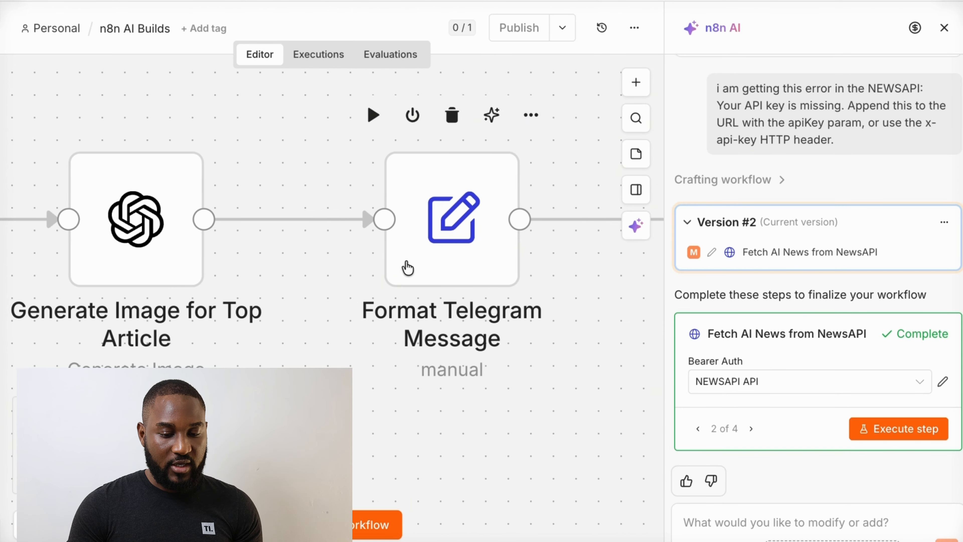
{"action": "scroll", "coordinate": [407, 268], "scroll_direction": "right", "scroll_amount": 3}
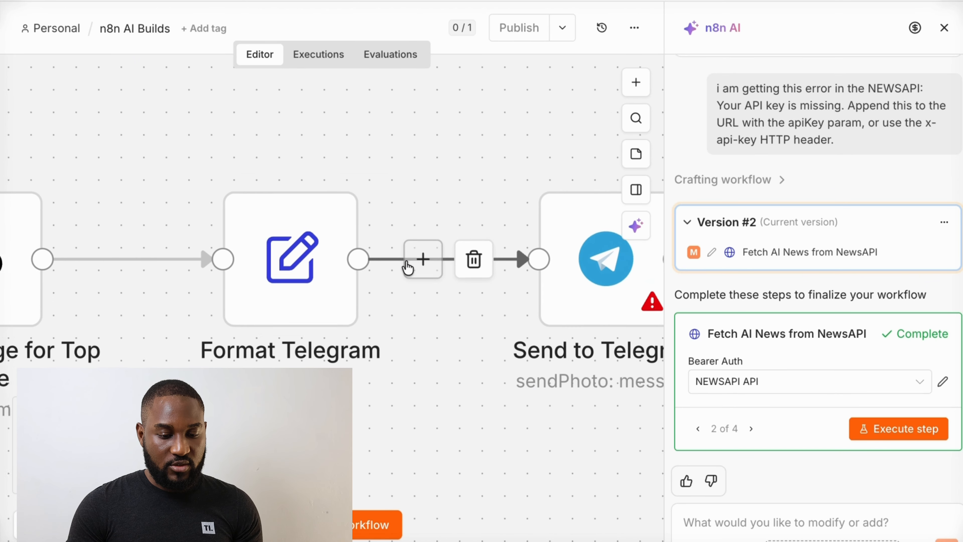
{"action": "scroll", "coordinate": [407, 268], "scroll_direction": "right", "scroll_amount": 2}
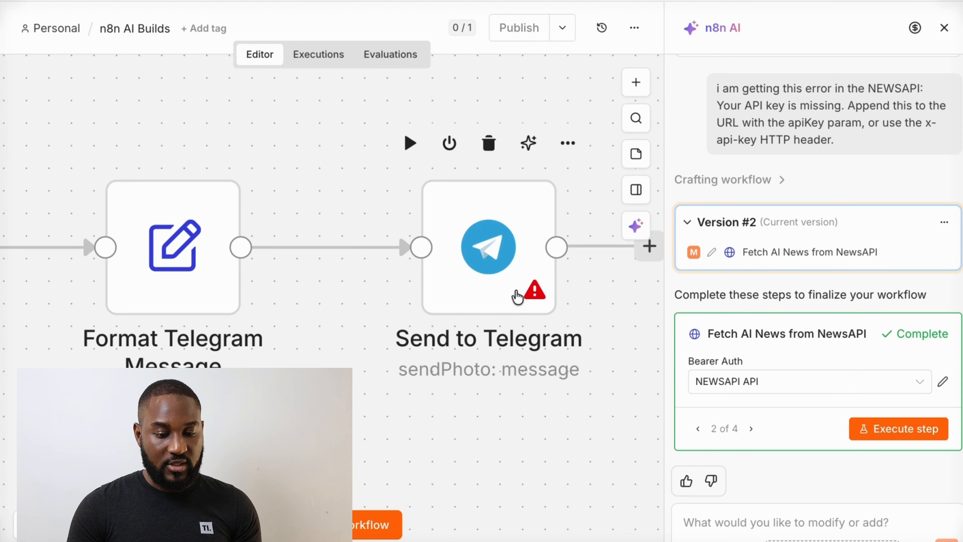
{"action": "scroll", "coordinate": [517, 297], "scroll_direction": "down", "scroll_amount": 5}
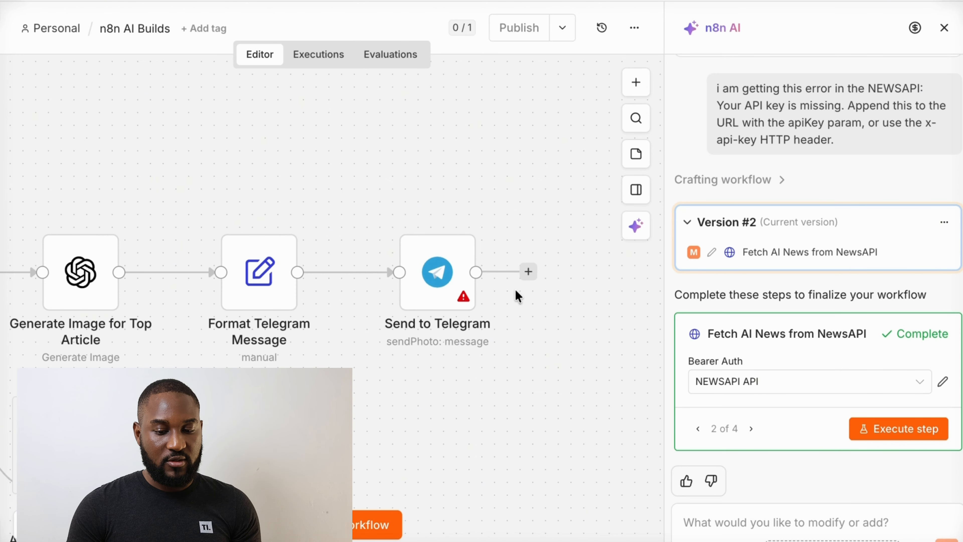
{"action": "scroll", "coordinate": [515, 290], "scroll_direction": "left", "scroll_amount": 10}
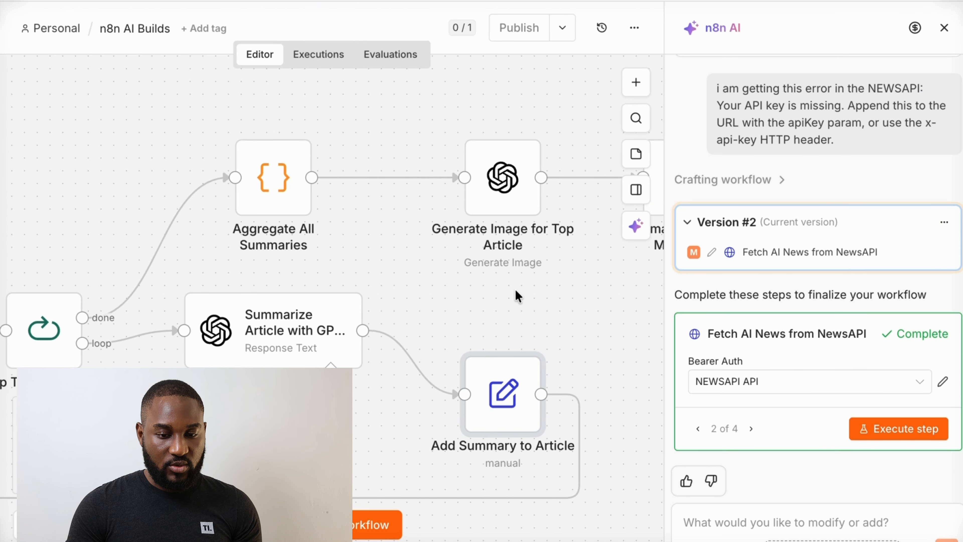
{"action": "scroll", "coordinate": [515, 289], "scroll_direction": "down", "scroll_amount": 4}
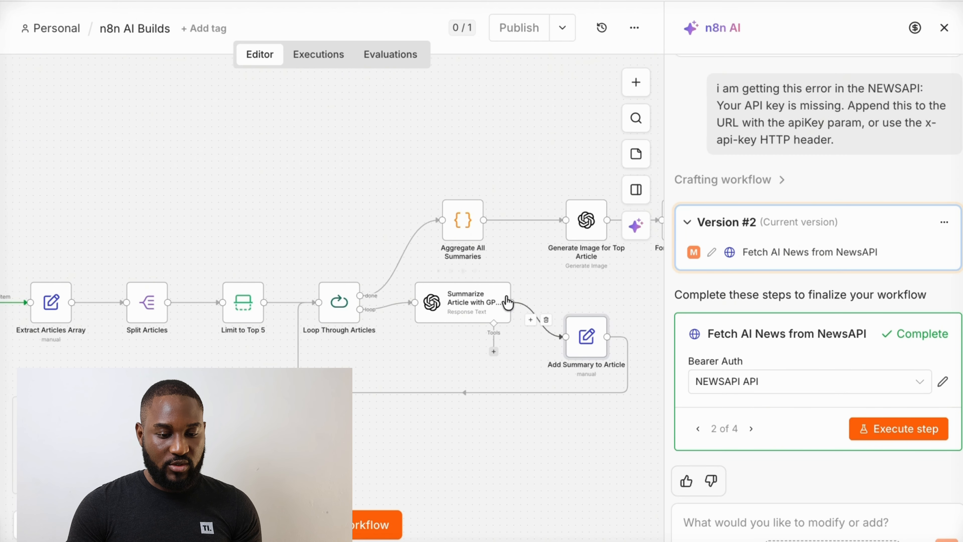
Recheck the request URL, authentication and query parameters of the Fetch AI News from NewsAPI node, and close it.
{"action": "scroll", "coordinate": [507, 302], "scroll_direction": "left", "scroll_amount": 5}
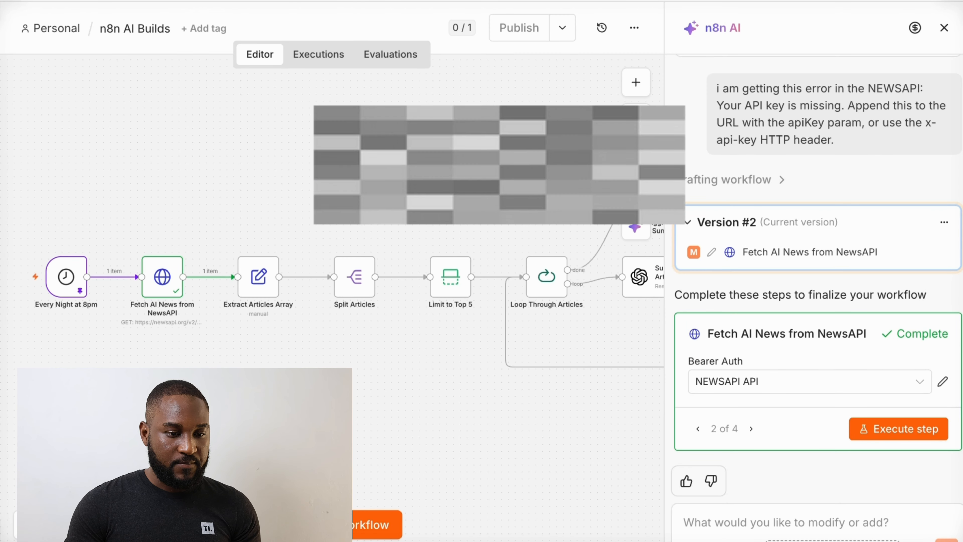
{"action": "scroll", "coordinate": [348, 196], "scroll_direction": "down", "scroll_amount": 3}
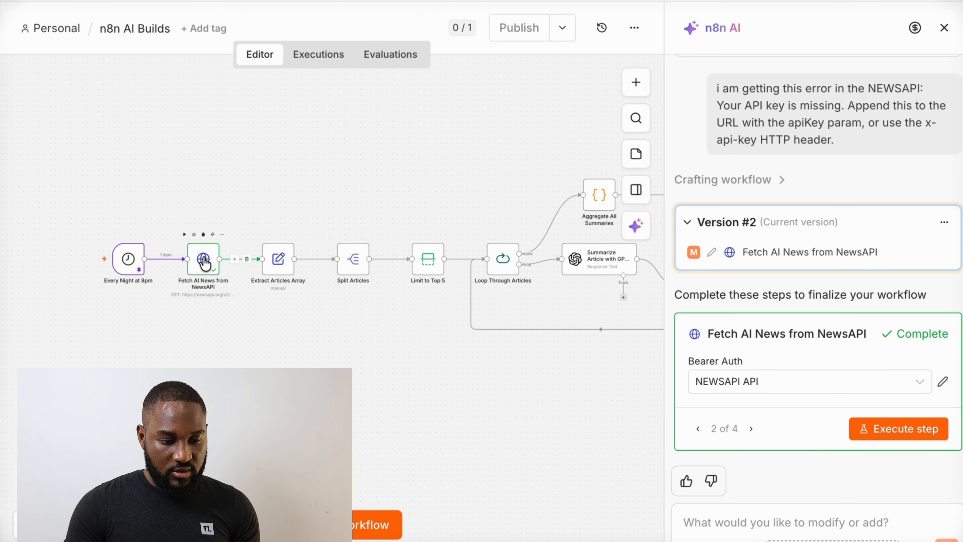
{"action": "double_click", "coordinate": [204, 266]}
{"action": "scroll", "coordinate": [293, 329], "scroll_direction": "down", "scroll_amount": 2}
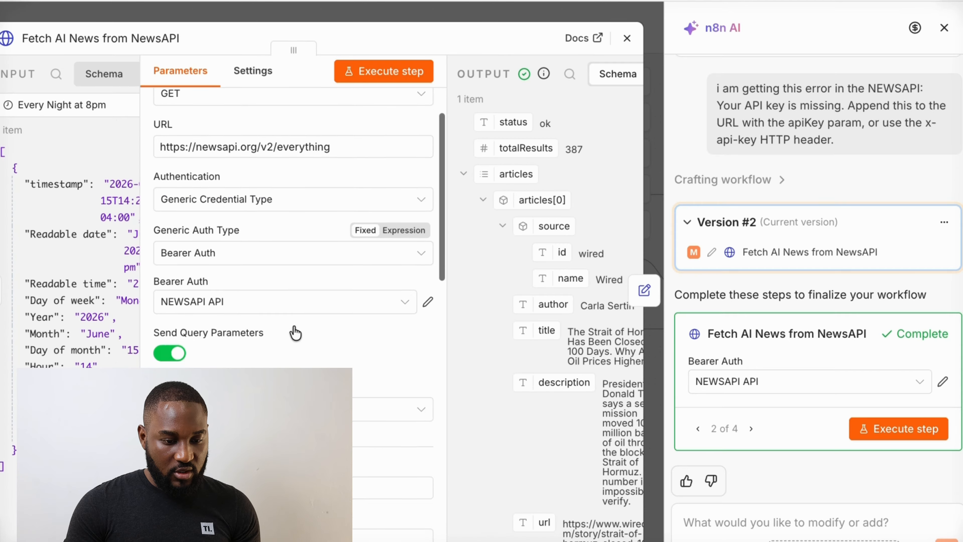
{"action": "scroll", "coordinate": [295, 333], "scroll_direction": "up", "scroll_amount": 2}
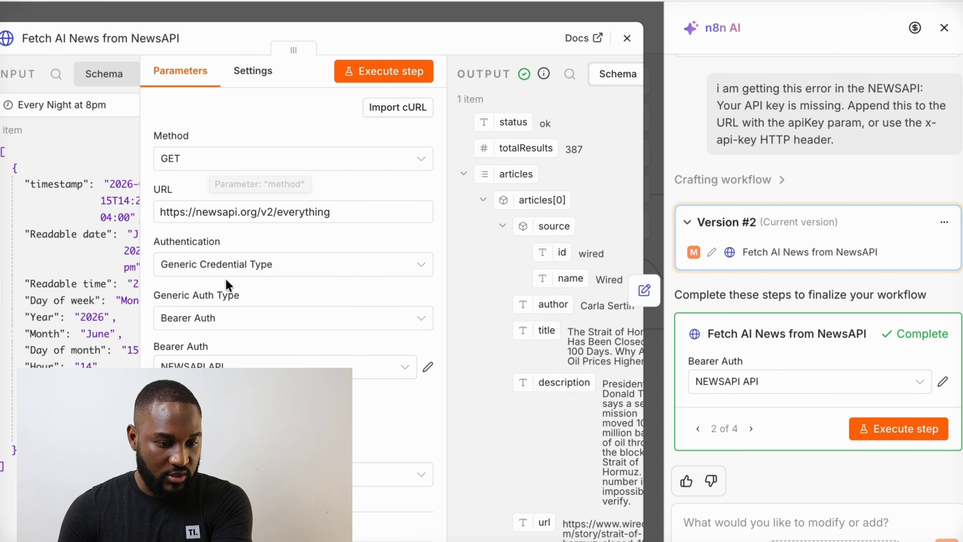
{"action": "scroll", "coordinate": [225, 357], "scroll_direction": "down", "scroll_amount": 2}
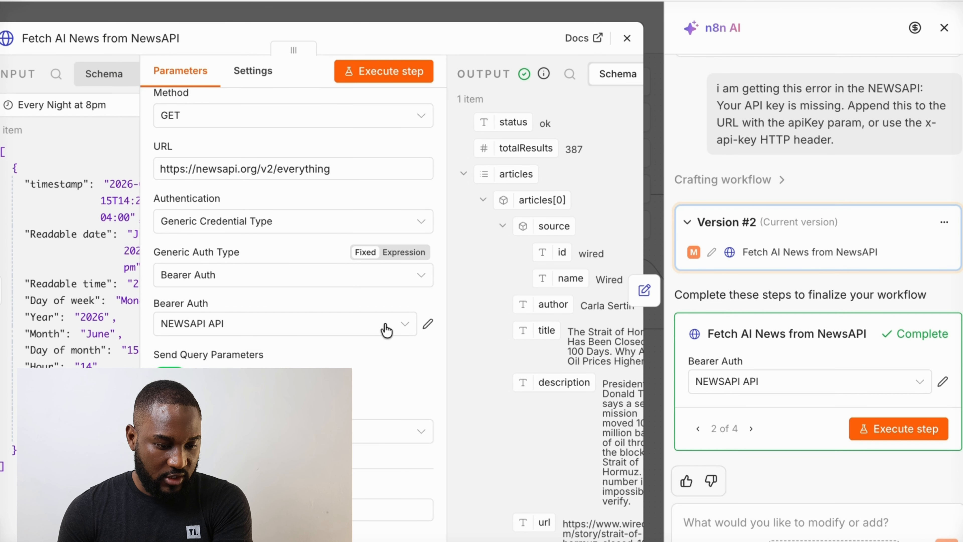
{"action": "scroll", "coordinate": [351, 341], "scroll_direction": "down", "scroll_amount": 5}
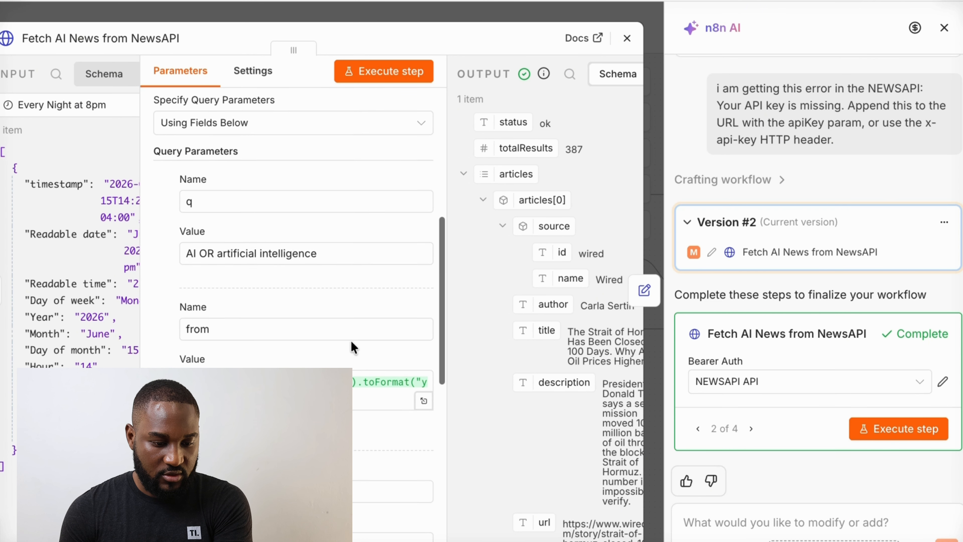
{"action": "scroll", "coordinate": [350, 340], "scroll_direction": "up", "scroll_amount": 10}
{"action": "left_click", "coordinate": [624, 38]}
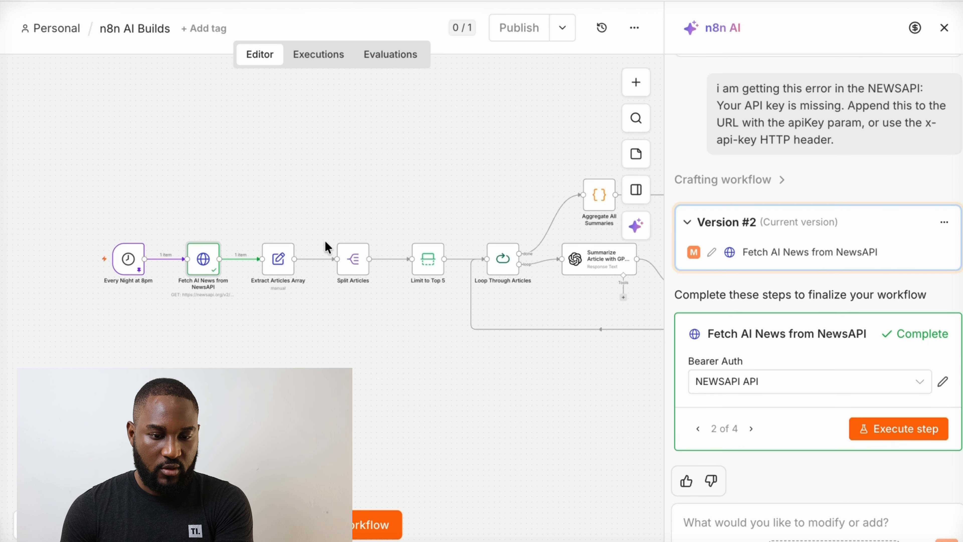
Execute the whole workflow and follow its progress through the article loop to the image generation node.
{"action": "left_click", "coordinate": [326, 525]}
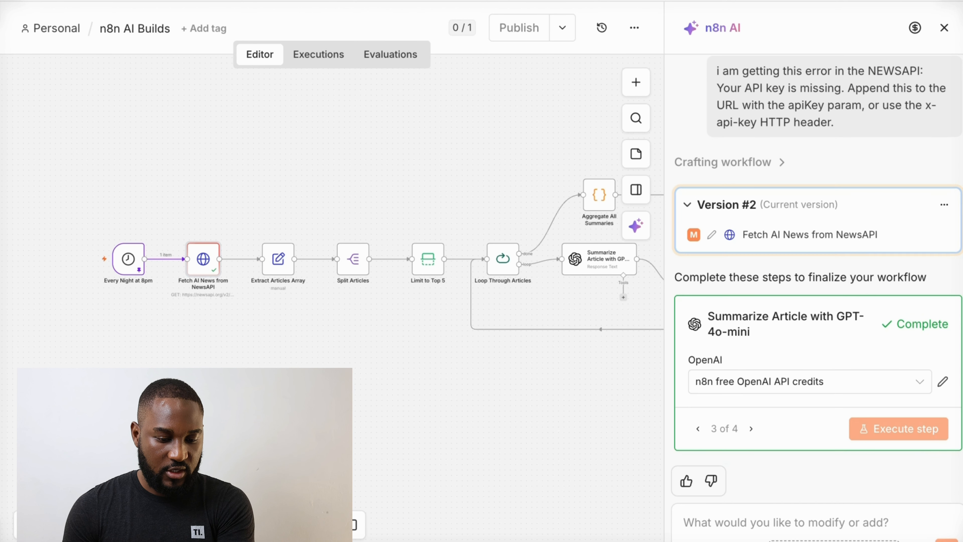
{"action": "scroll", "coordinate": [301, 341], "scroll_direction": "right", "scroll_amount": 5}
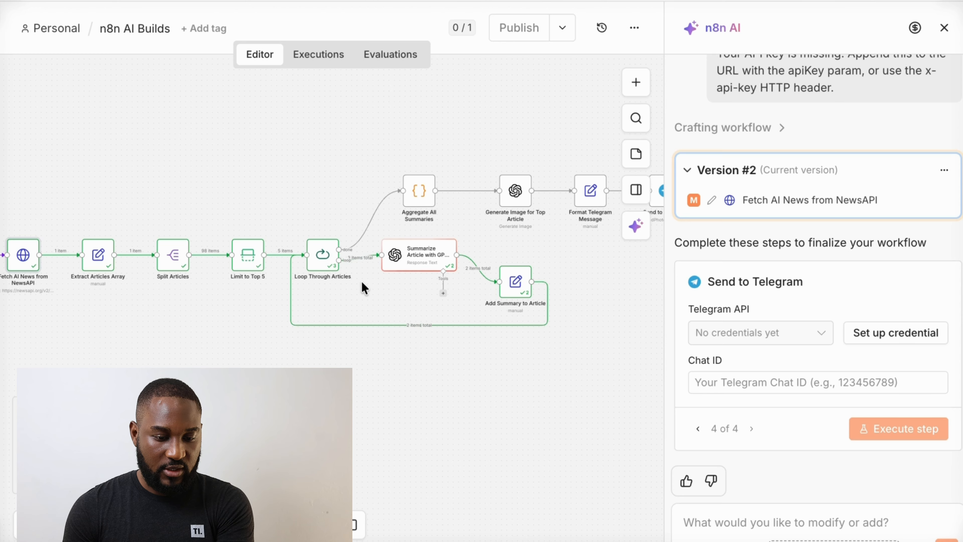
{"action": "scroll", "coordinate": [337, 273], "scroll_direction": "up", "scroll_amount": 5}
{"action": "scroll", "coordinate": [336, 272], "scroll_direction": "right", "scroll_amount": 5}
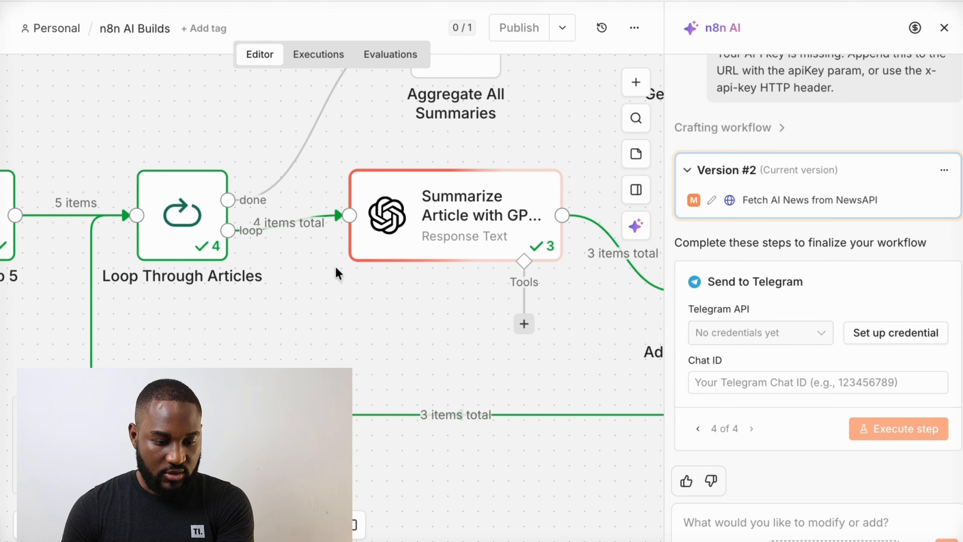
{"action": "scroll", "coordinate": [325, 269], "scroll_direction": "down", "scroll_amount": 3}
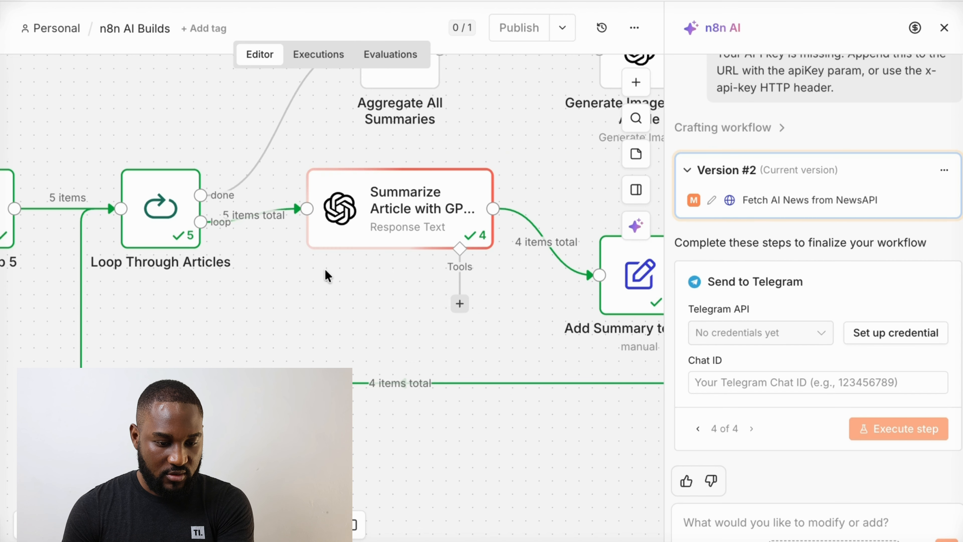
{"action": "scroll", "coordinate": [325, 269], "scroll_direction": "right", "scroll_amount": 2}
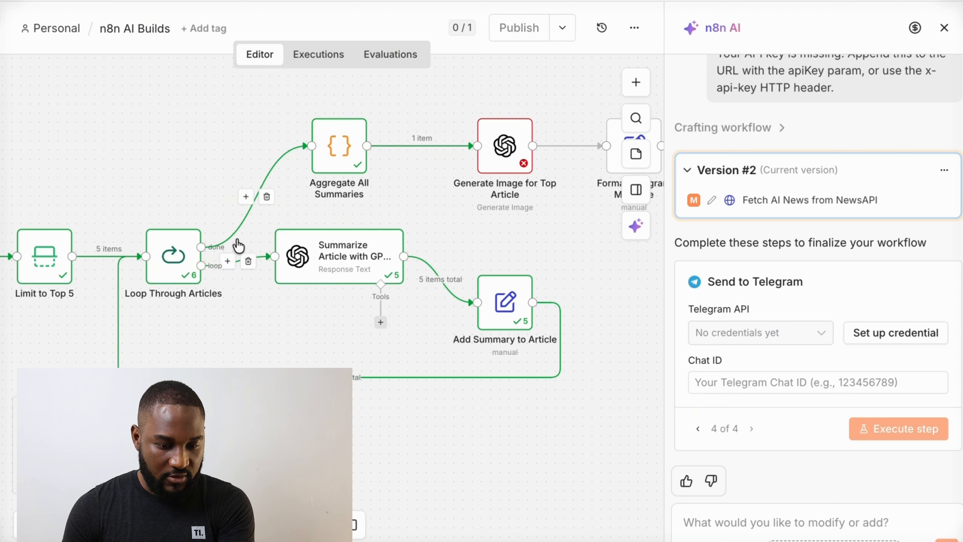
{"action": "scroll", "coordinate": [424, 152], "scroll_direction": "right", "scroll_amount": 3}
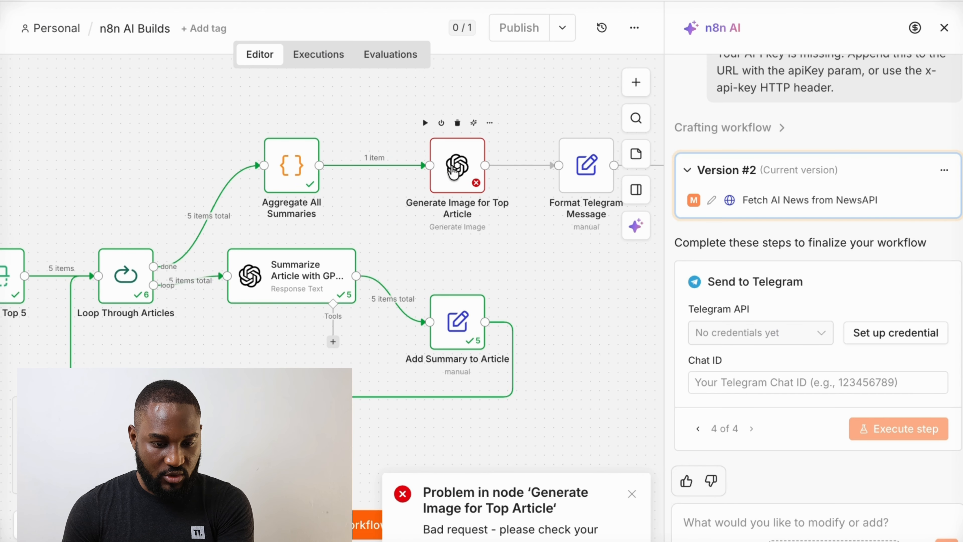
Review the parameters of the Generate Image for Top Article node and switch its credential to OpenAI account.
{"action": "double_click", "coordinate": [453, 171]}
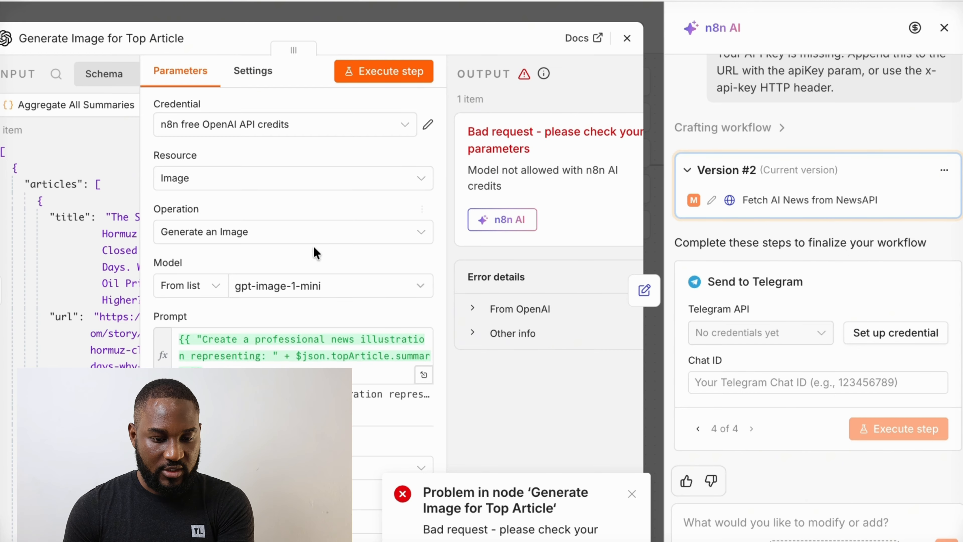
{"action": "scroll", "coordinate": [314, 247], "scroll_direction": "down", "scroll_amount": 2}
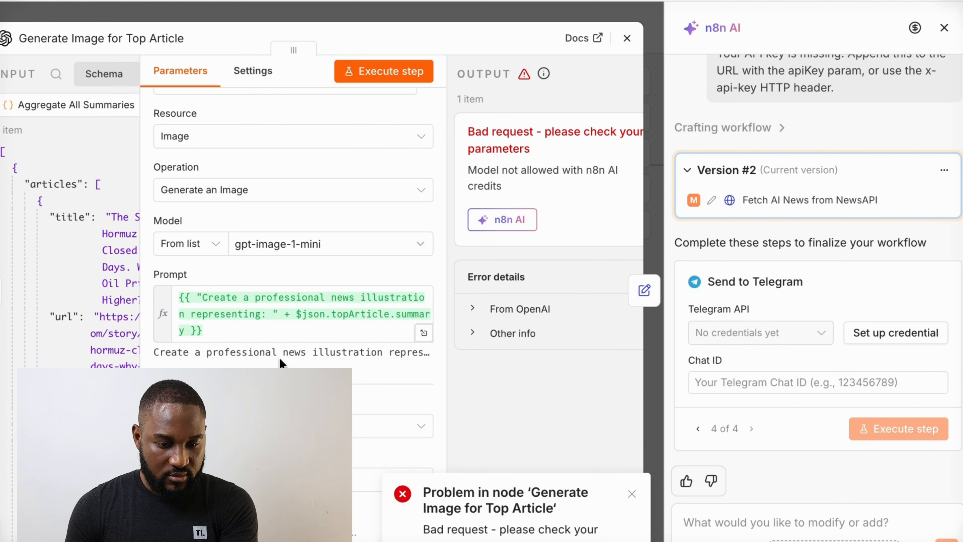
{"action": "scroll", "coordinate": [279, 357], "scroll_direction": "up", "scroll_amount": 2}
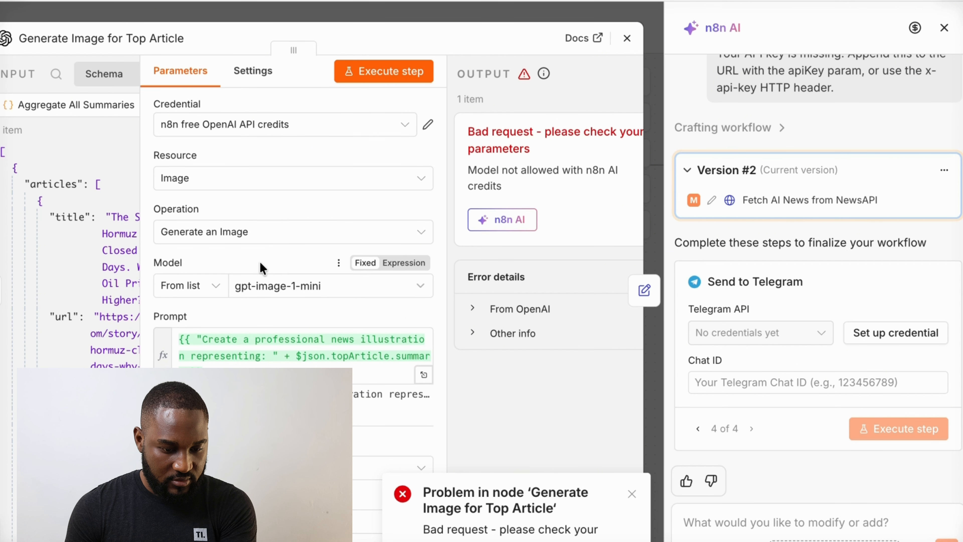
{"action": "left_click", "coordinate": [291, 295]}
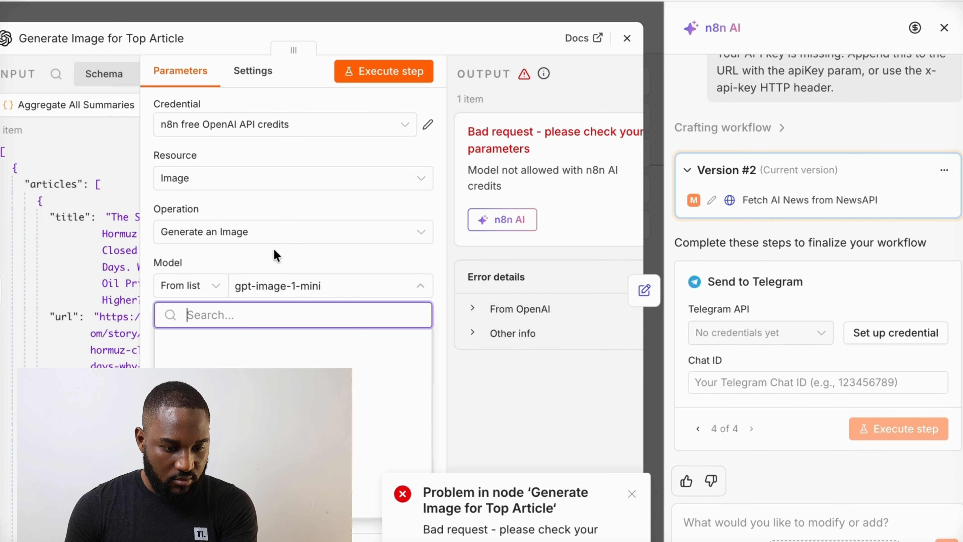
{"action": "left_click", "coordinate": [276, 255]}
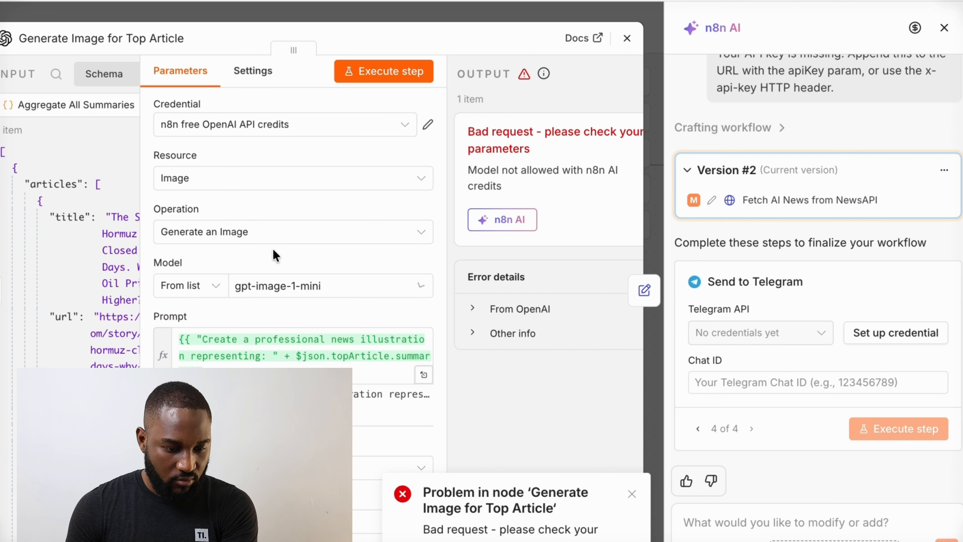
{"action": "left_click", "coordinate": [275, 129]}
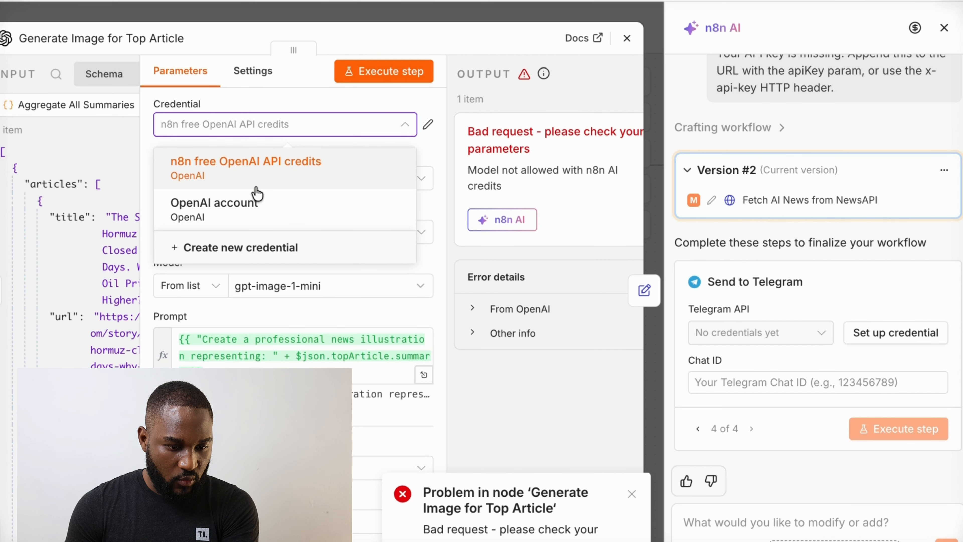
{"action": "left_click", "coordinate": [248, 218]}
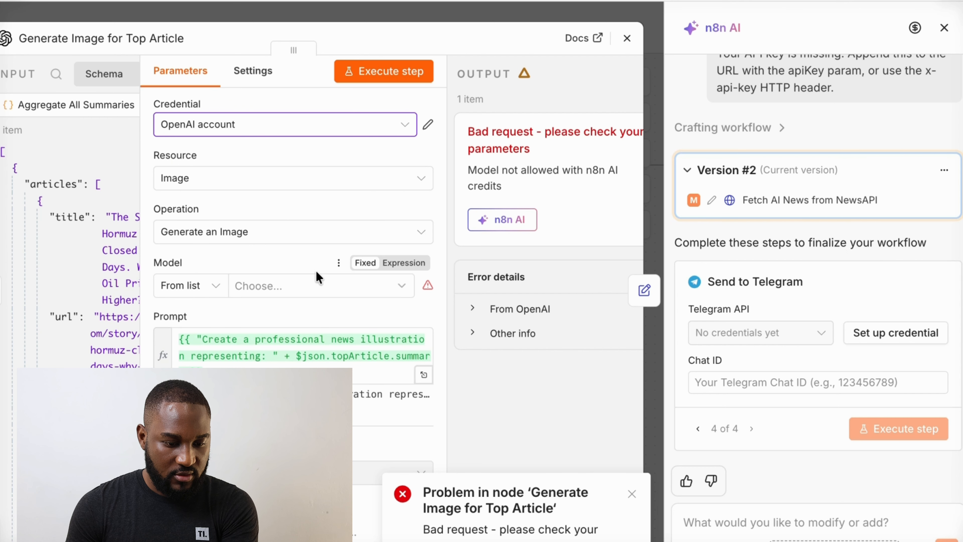
Set the image model to GPT-IMAGE-1-MINI and execute the image generation step.
{"action": "left_click", "coordinate": [313, 292]}
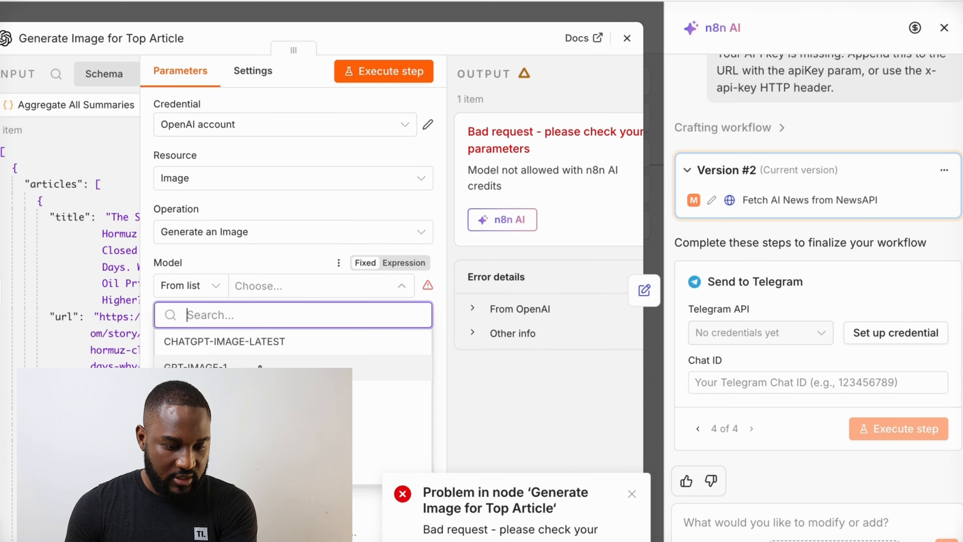
{"action": "left_click", "coordinate": [260, 366]}
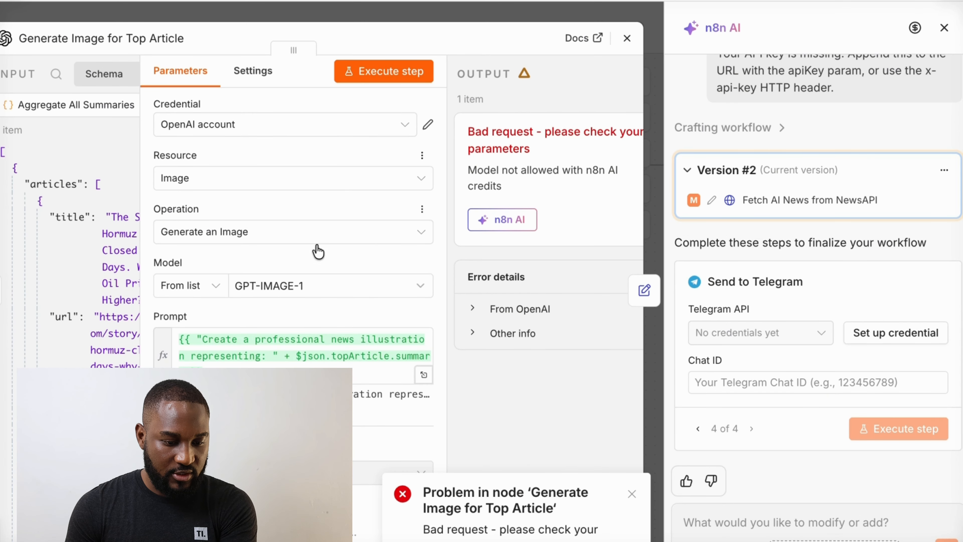
{"action": "left_click", "coordinate": [311, 286]}
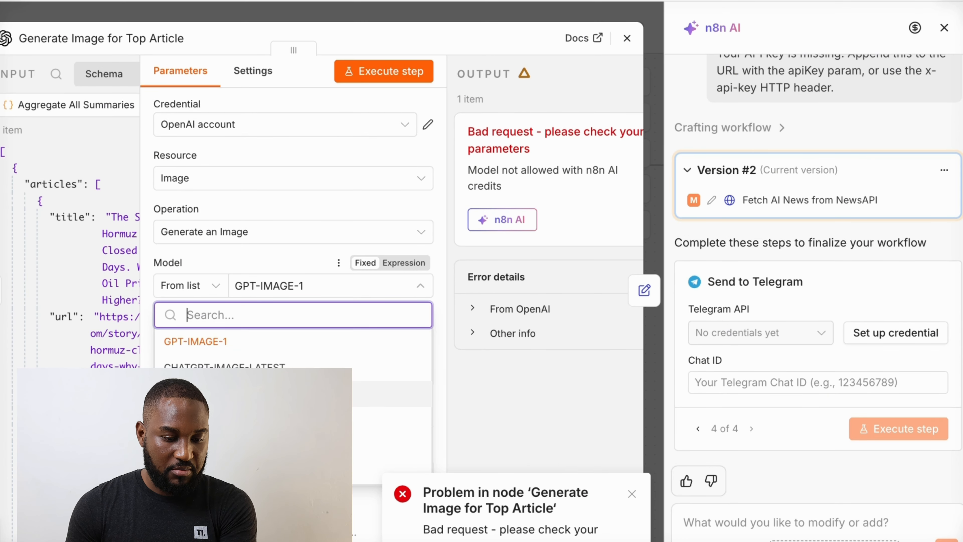
{"action": "left_click", "coordinate": [266, 391]}
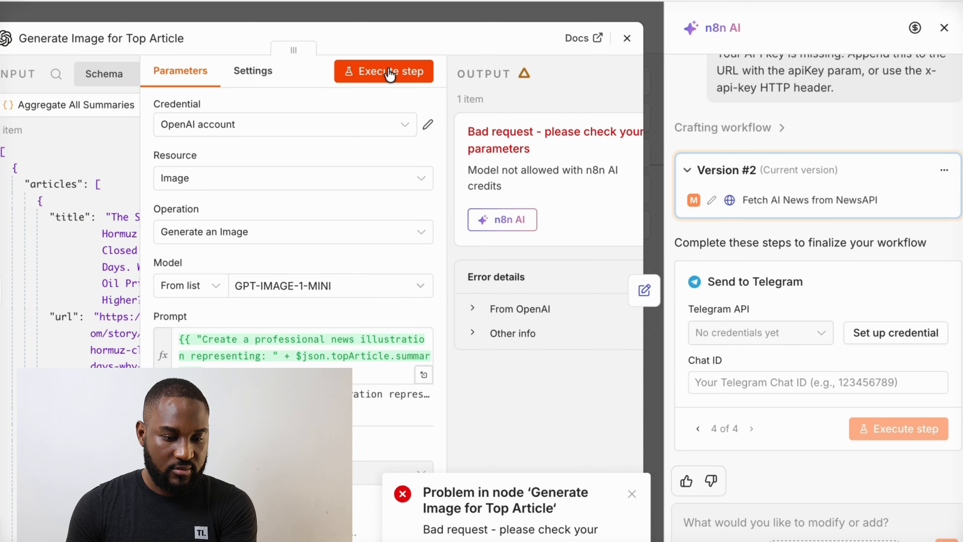
{"action": "left_click", "coordinate": [391, 72]}
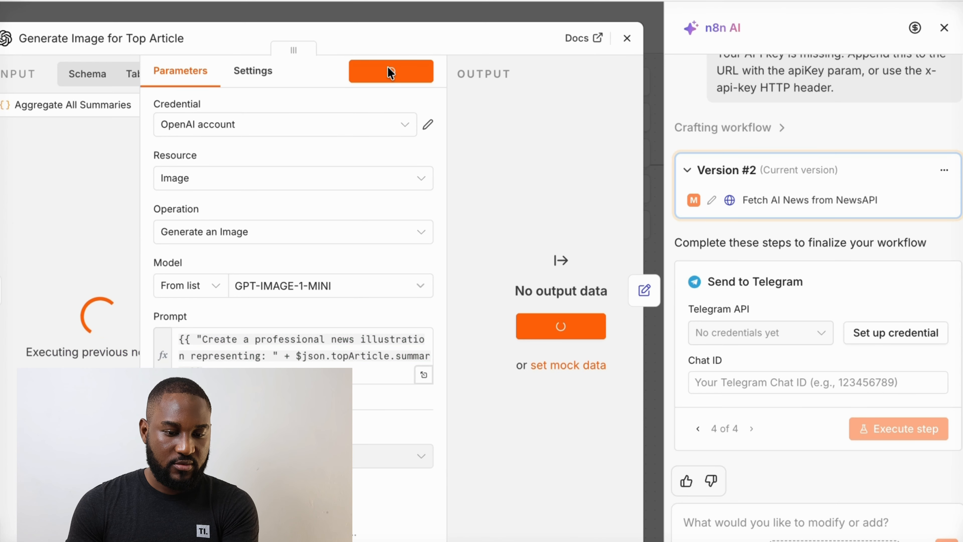
Close the node settings and follow the run along the canvas from Aggregate All Summaries to Send to Telegram.
{"action": "left_click", "coordinate": [403, 19]}
{"action": "scroll", "coordinate": [288, 198], "scroll_direction": "left", "scroll_amount": 2}
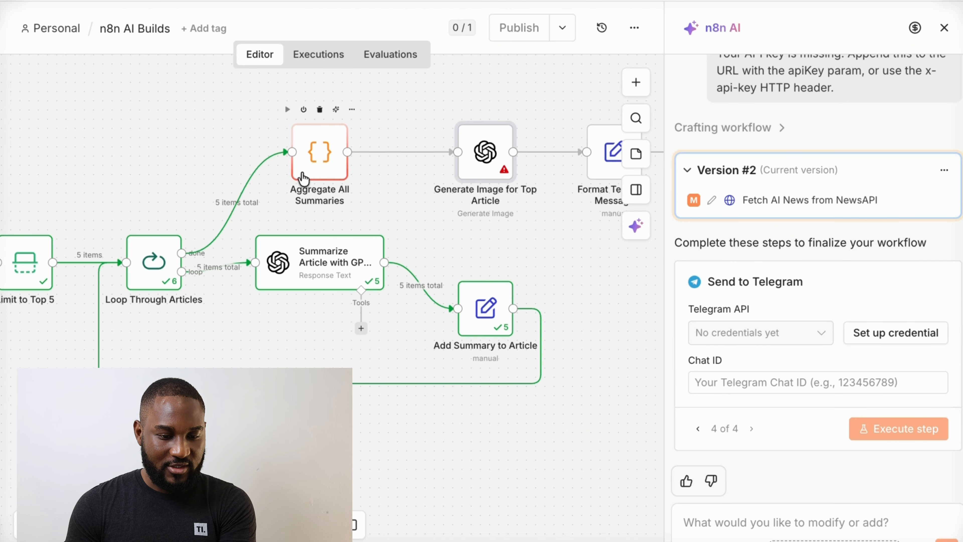
{"action": "scroll", "coordinate": [304, 176], "scroll_direction": "right", "scroll_amount": 5}
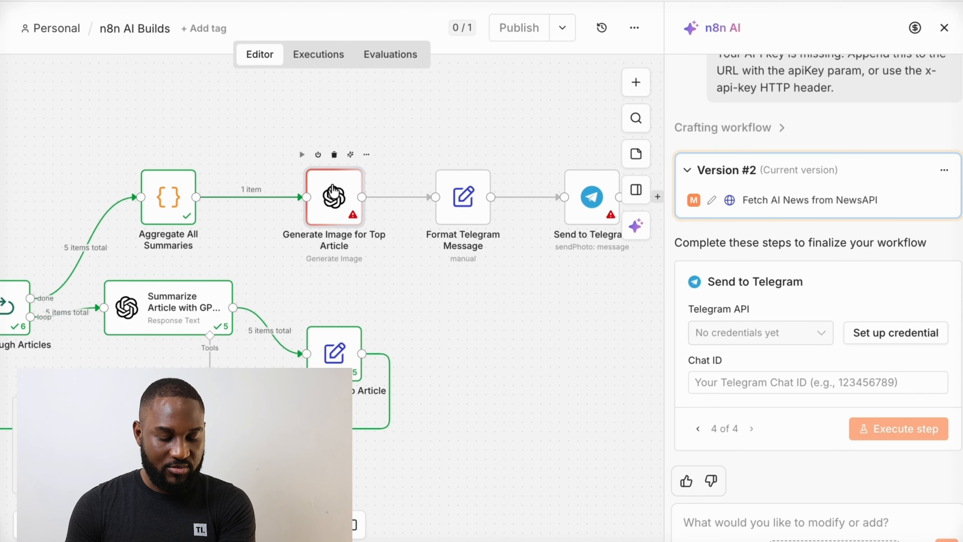
{"action": "scroll", "coordinate": [332, 184], "scroll_direction": "up", "scroll_amount": 3}
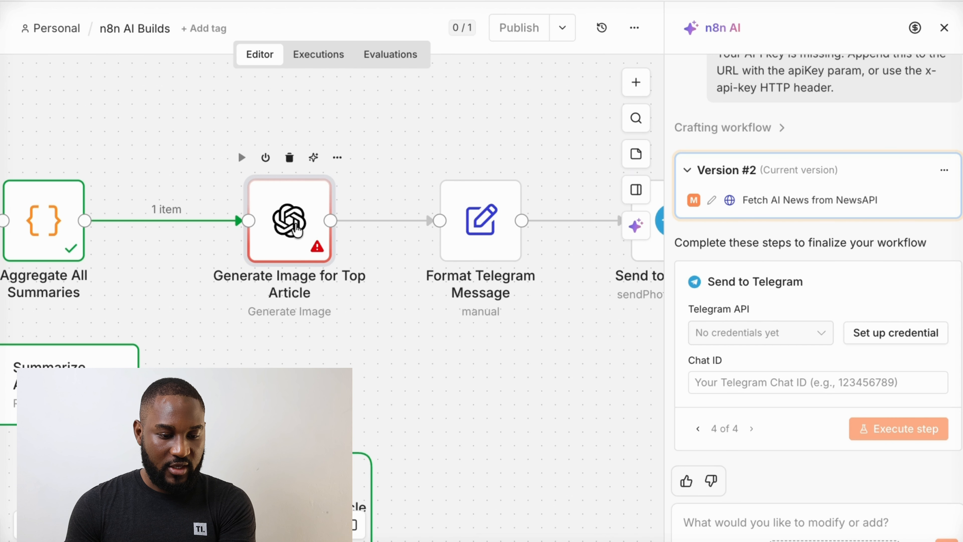
{"action": "scroll", "coordinate": [296, 228], "scroll_direction": "right", "scroll_amount": 2}
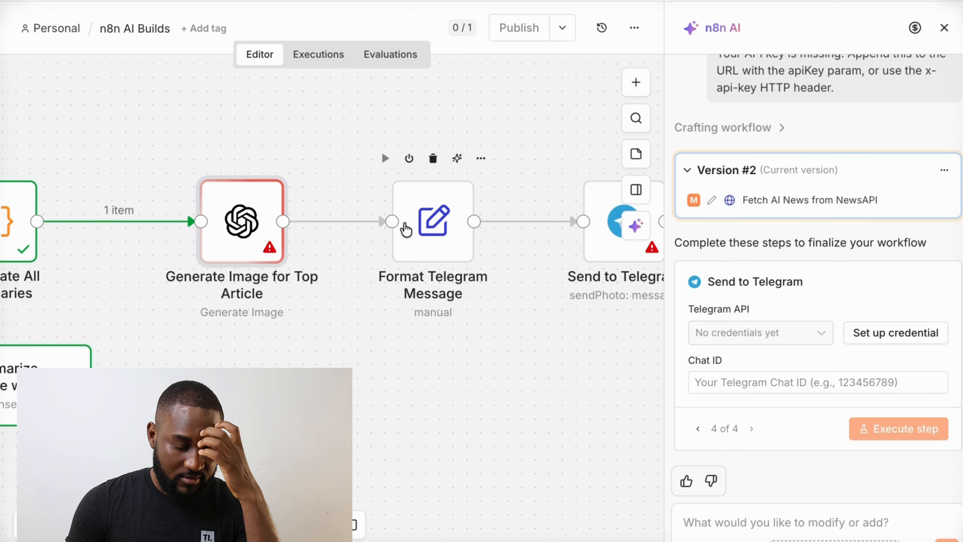
{"action": "scroll", "coordinate": [406, 229], "scroll_direction": "right", "scroll_amount": 2}
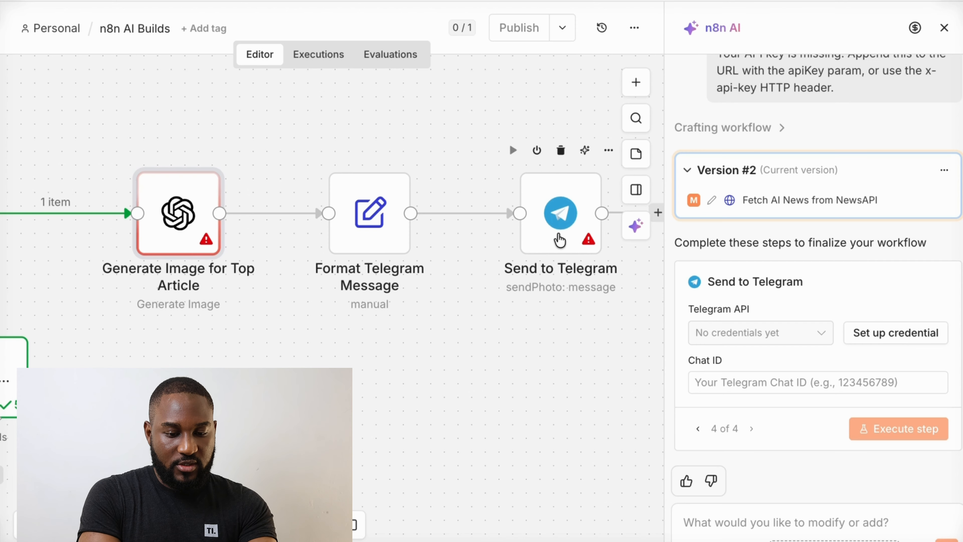
Review the credential, operation, chat ID, binary file and caption settings of the Send to Telegram node, and close it.
{"action": "left_click", "coordinate": [560, 240]}
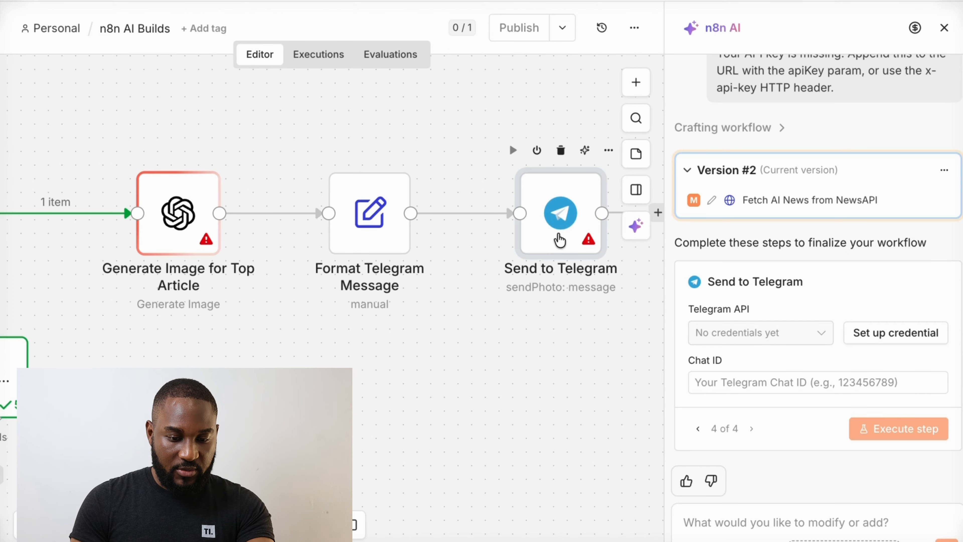
{"action": "double_click", "coordinate": [560, 240]}
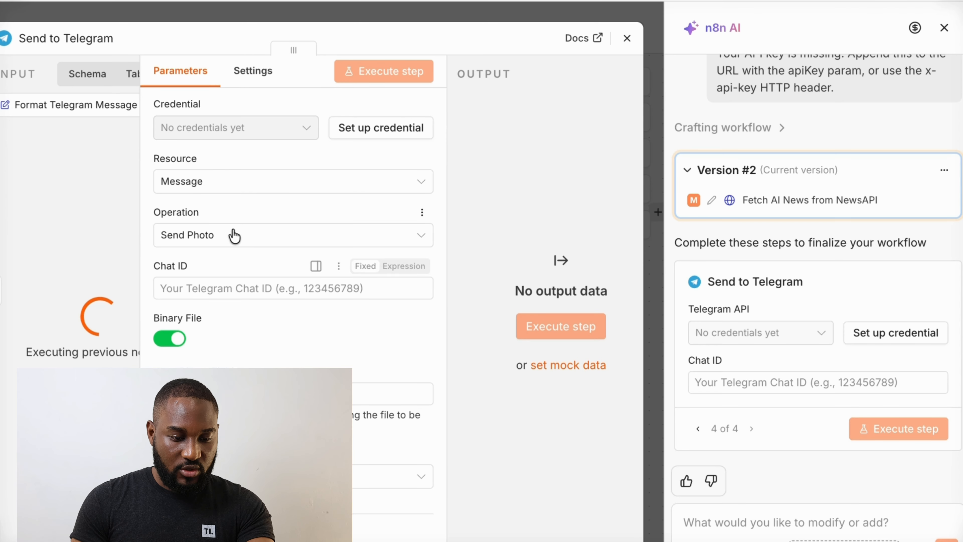
{"action": "scroll", "coordinate": [194, 275], "scroll_direction": "down", "scroll_amount": 5}
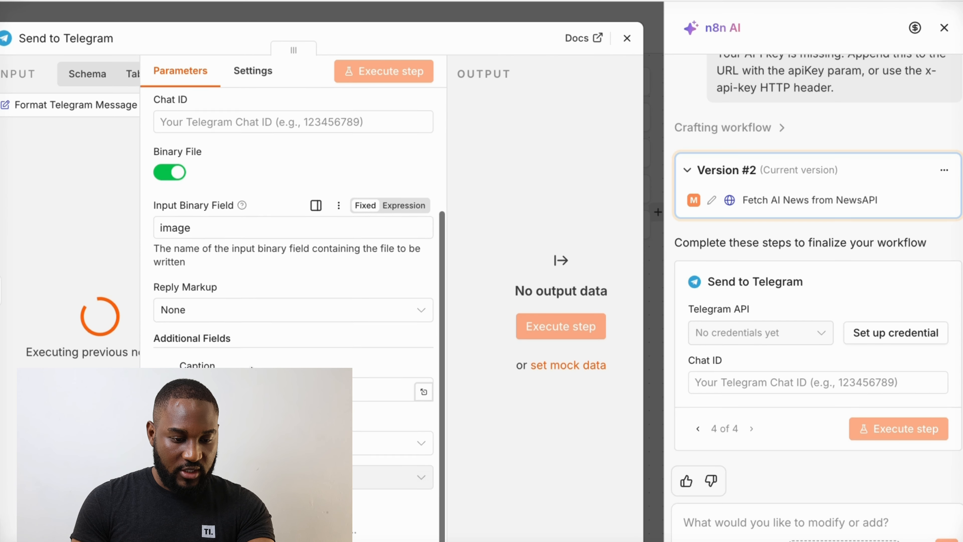
{"action": "scroll", "coordinate": [264, 340], "scroll_direction": "up", "scroll_amount": 5}
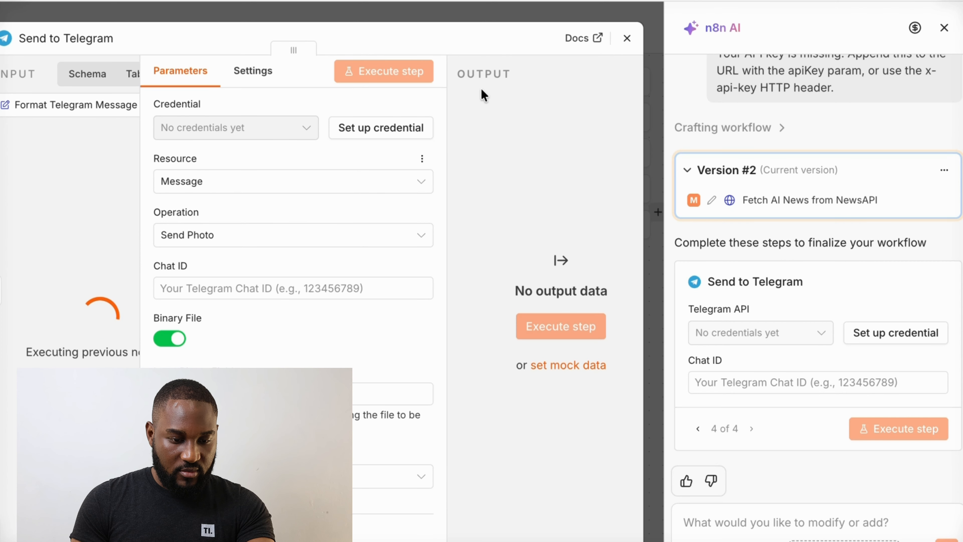
{"action": "left_click", "coordinate": [627, 37]}
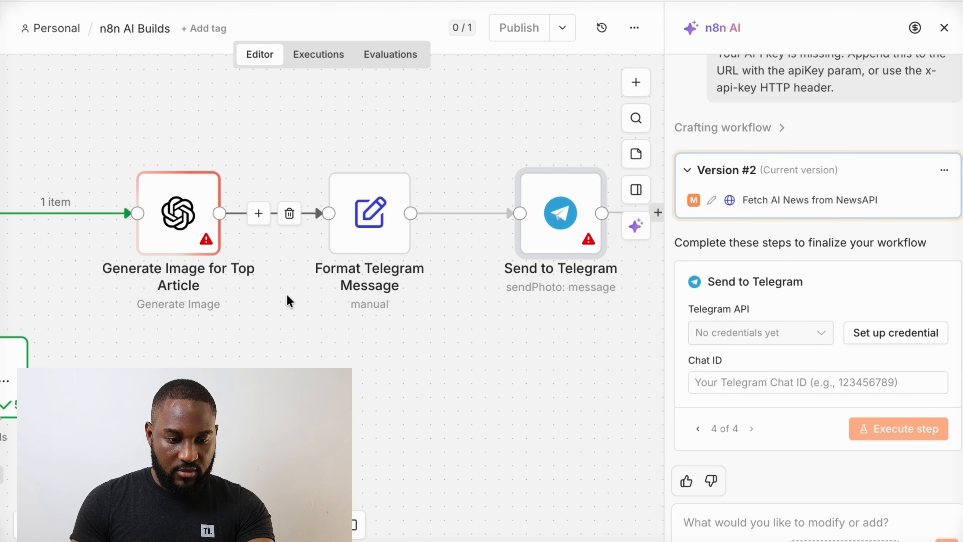
Watch the Generate Image for Top Article node on the canvas until its execution finishes.
{"action": "scroll", "coordinate": [174, 245], "scroll_direction": "up", "scroll_amount": 5}
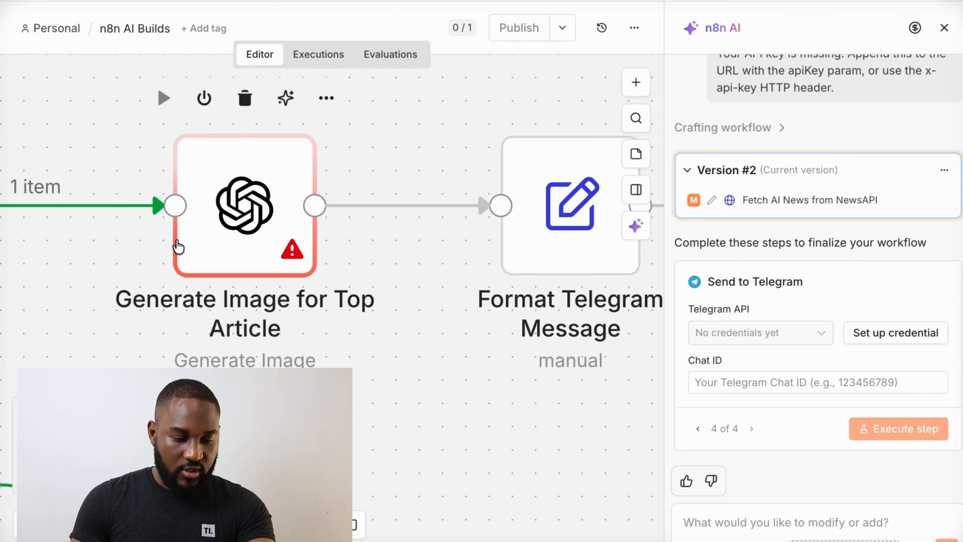
{"action": "scroll", "coordinate": [179, 246], "scroll_direction": "up", "scroll_amount": 5}
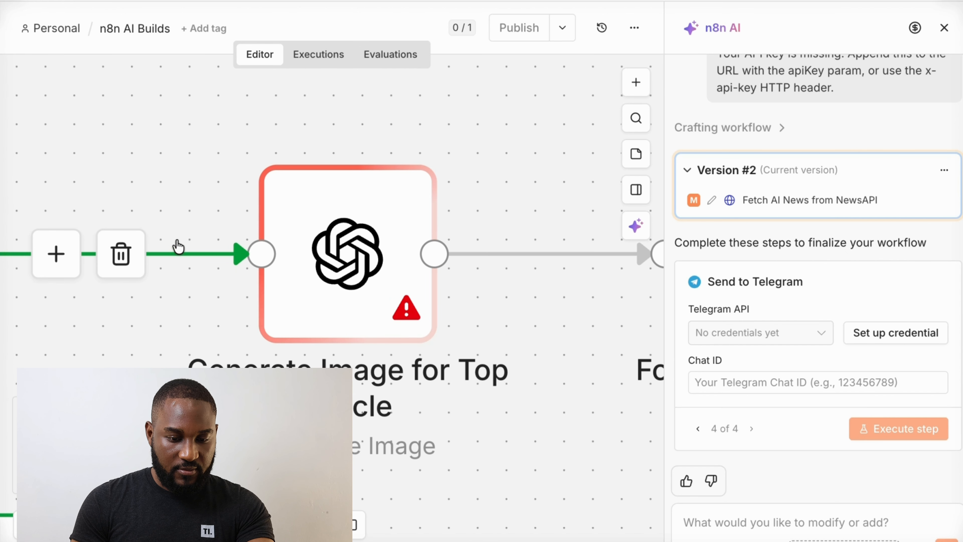
{"action": "mouse_move", "coordinate": [324, 294]}
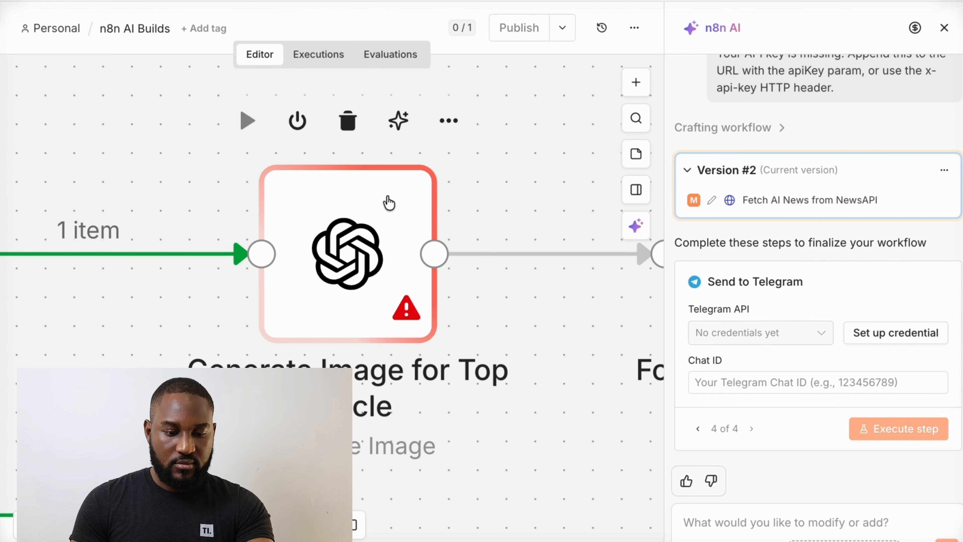
{"action": "mouse_move", "coordinate": [466, 254]}
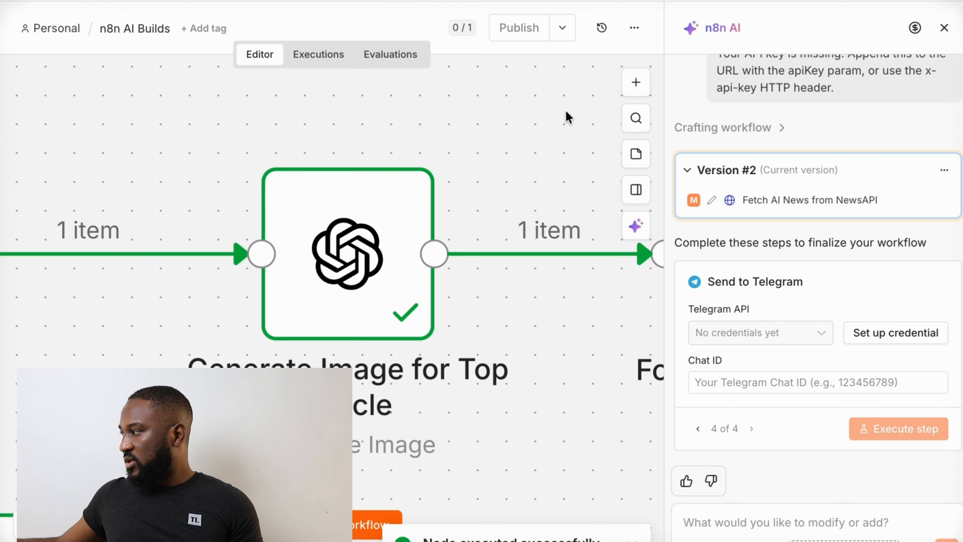
Reopen the Generate Image for Top Article node and view the image in its output.
{"action": "scroll", "coordinate": [525, 135], "scroll_direction": "down", "scroll_amount": 5}
{"action": "scroll", "coordinate": [526, 135], "scroll_direction": "right", "scroll_amount": 1}
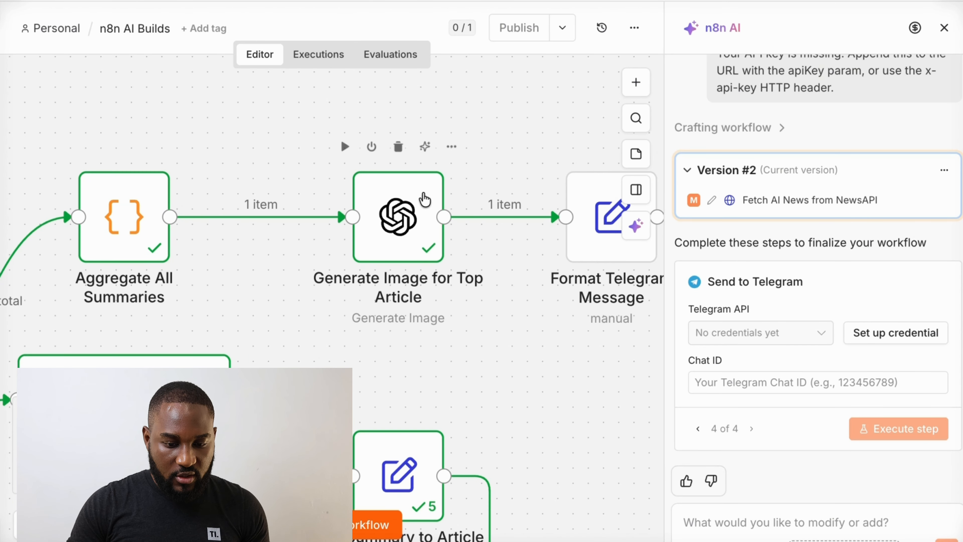
{"action": "left_click", "coordinate": [399, 207]}
{"action": "double_click", "coordinate": [400, 211]}
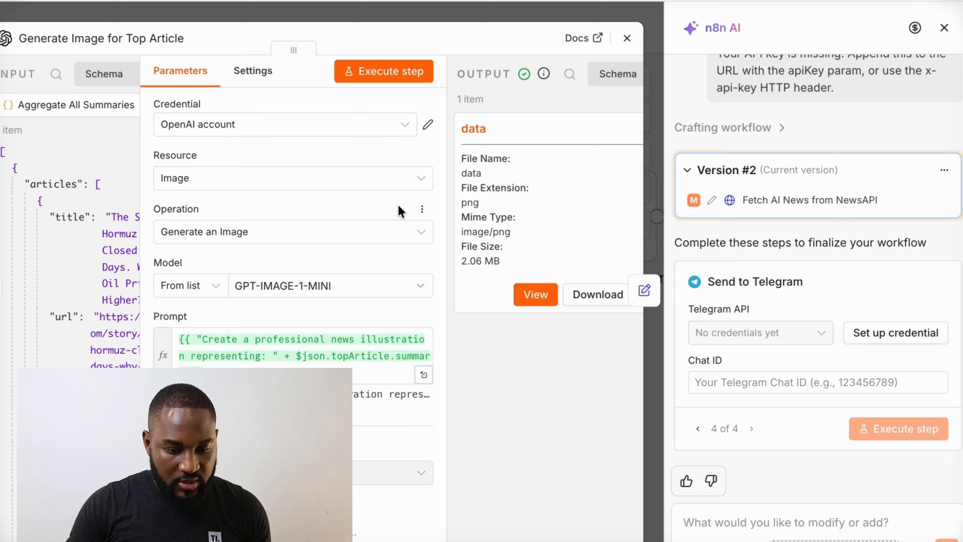
{"action": "left_click", "coordinate": [535, 294]}
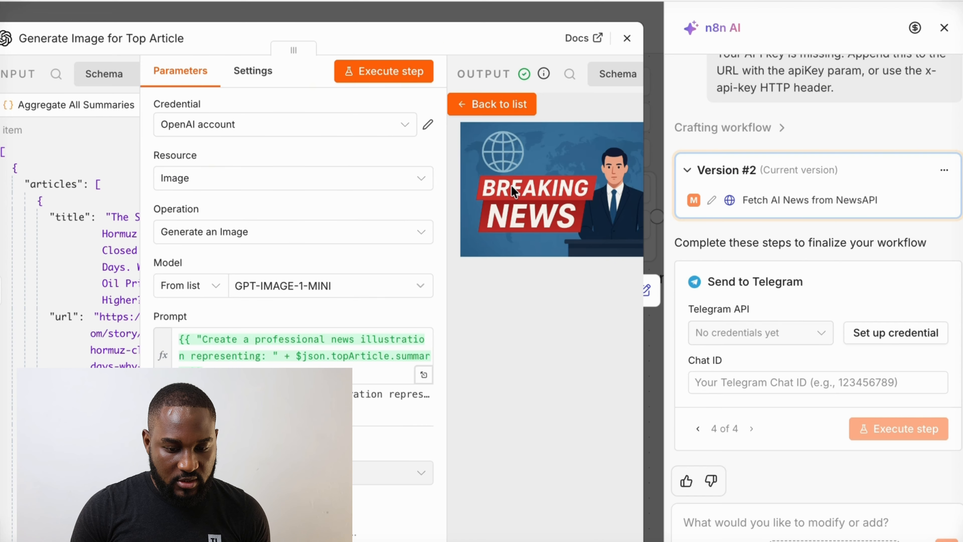
{"action": "scroll", "coordinate": [530, 213], "scroll_direction": "right", "scroll_amount": 3}
{"action": "scroll", "coordinate": [530, 213], "scroll_direction": "left", "scroll_amount": 3}
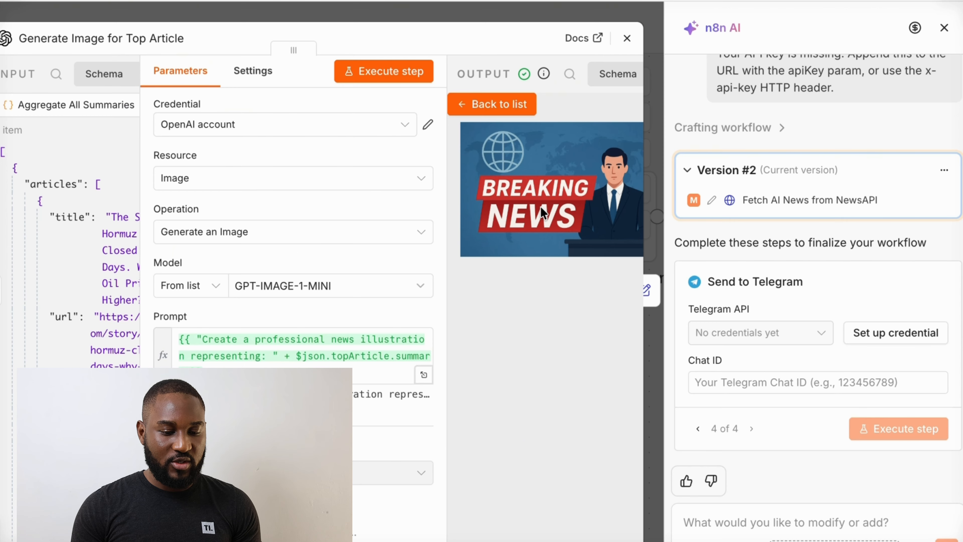
Inspect the prompt expression and its evaluated result beside the article summary input, and close the editor and node settings.
{"action": "left_click", "coordinate": [423, 375]}
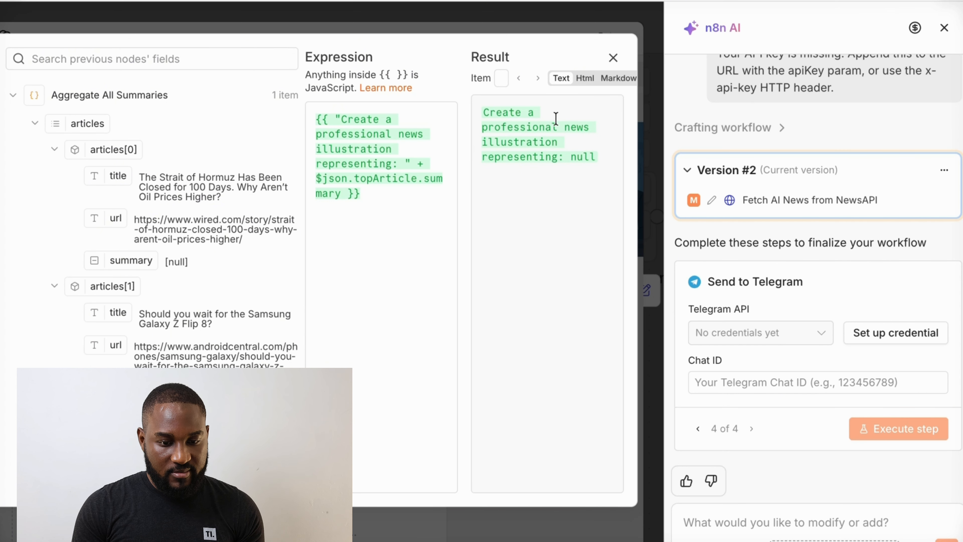
{"action": "left_click", "coordinate": [596, 156]}
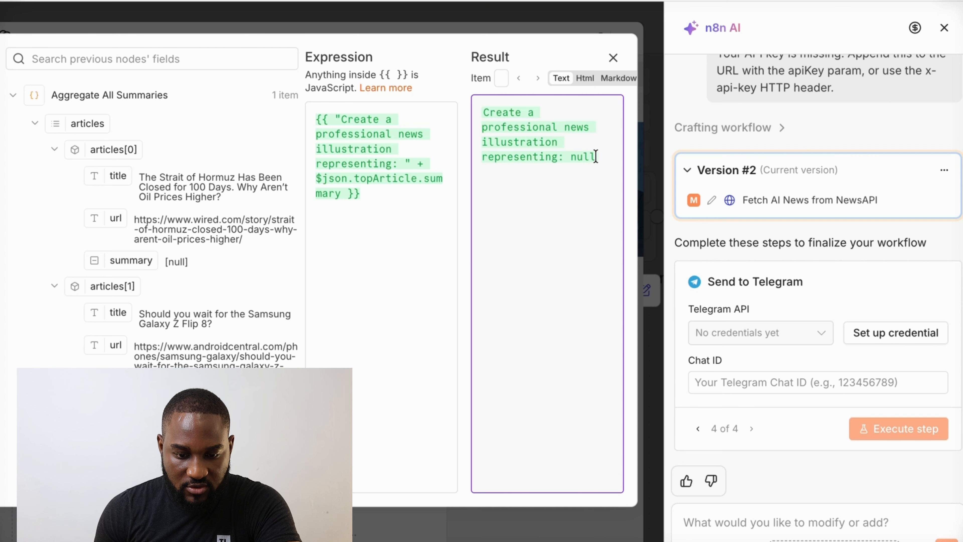
{"action": "left_click_drag", "start_coordinate": [596, 157], "coordinate": [565, 156]}
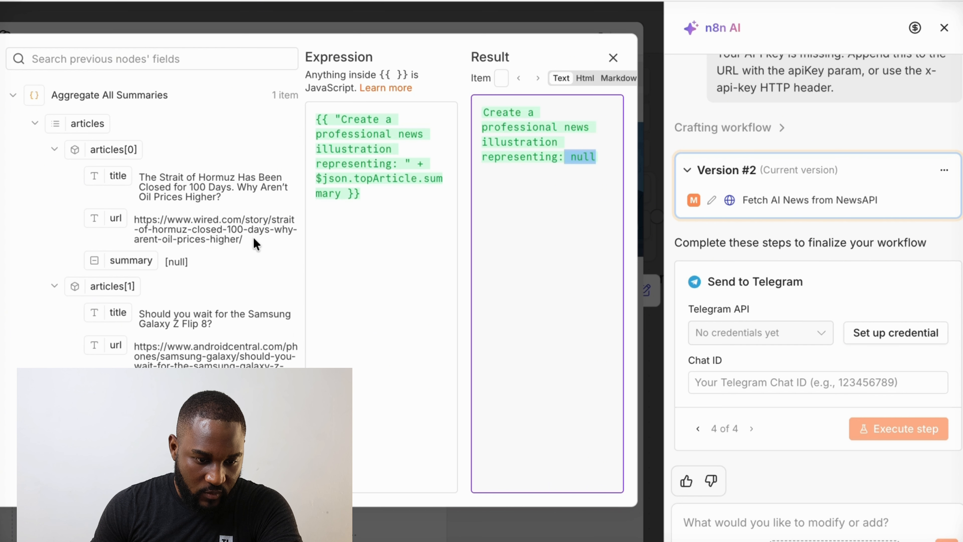
{"action": "left_click", "coordinate": [614, 58]}
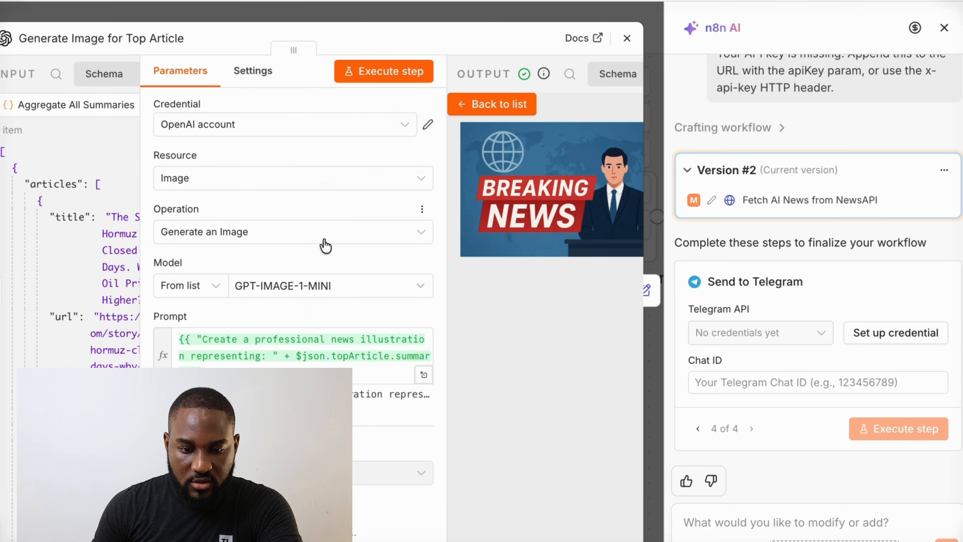
{"action": "left_click", "coordinate": [627, 38]}
{"action": "scroll", "coordinate": [250, 316], "scroll_direction": "left", "scroll_amount": 5}
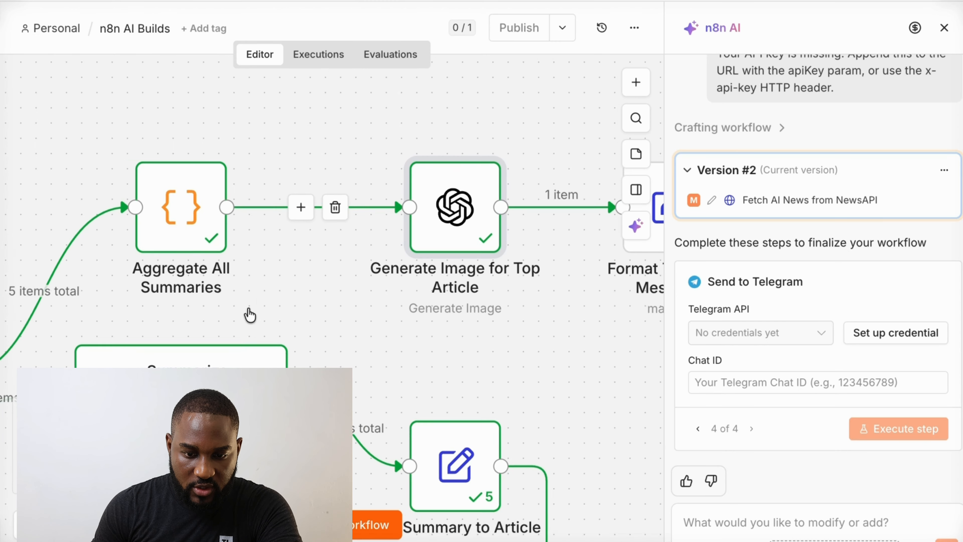
Open the Aggregate All Summaries node, check the article summaries in its output, and close it.
{"action": "scroll", "coordinate": [248, 307], "scroll_direction": "down", "scroll_amount": 4}
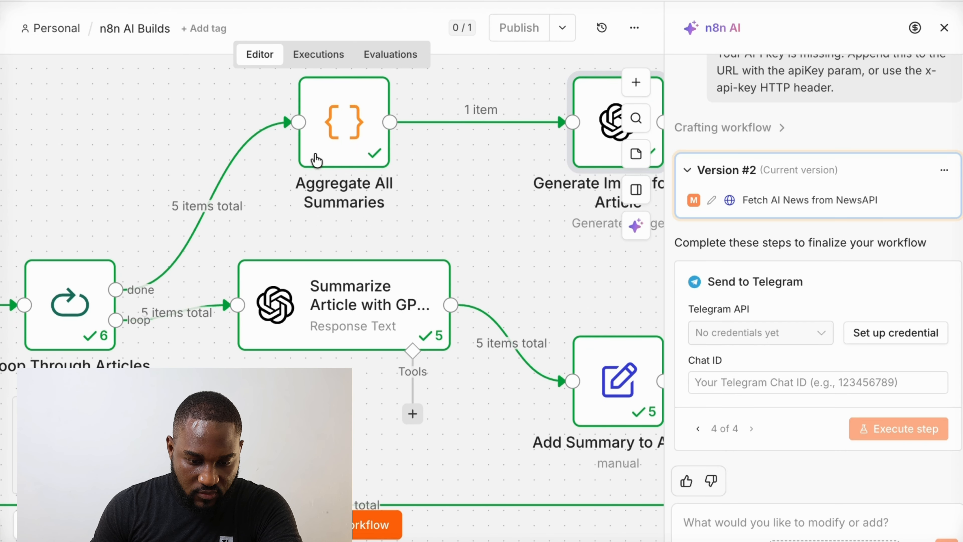
{"action": "double_click", "coordinate": [336, 125]}
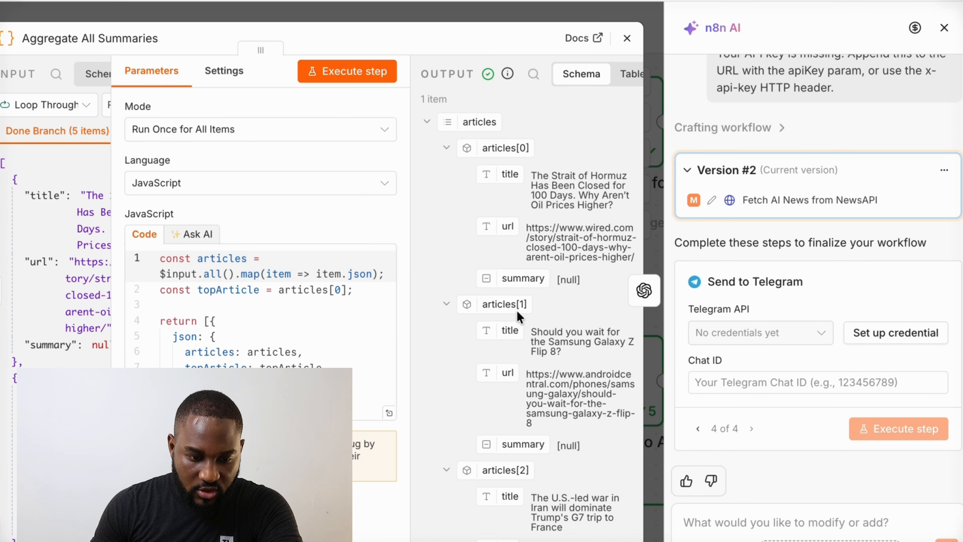
{"action": "left_click", "coordinate": [627, 38]}
Open the Add Summary to Article node and inspect the summary field's expression and its evaluated result.
{"action": "scroll", "coordinate": [388, 360], "scroll_direction": "down", "scroll_amount": 2}
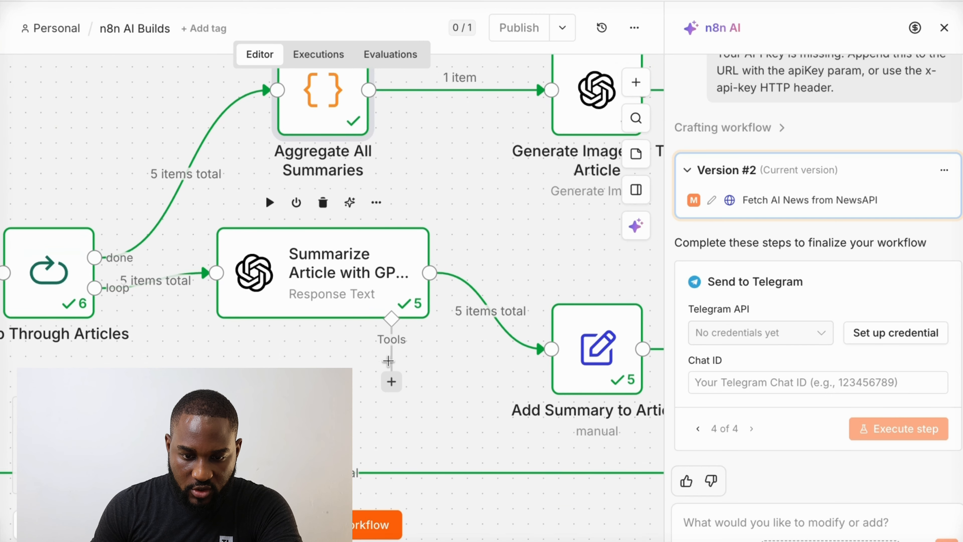
{"action": "scroll", "coordinate": [388, 361], "scroll_direction": "right", "scroll_amount": 3}
{"action": "scroll", "coordinate": [389, 361], "scroll_direction": "down", "scroll_amount": 2}
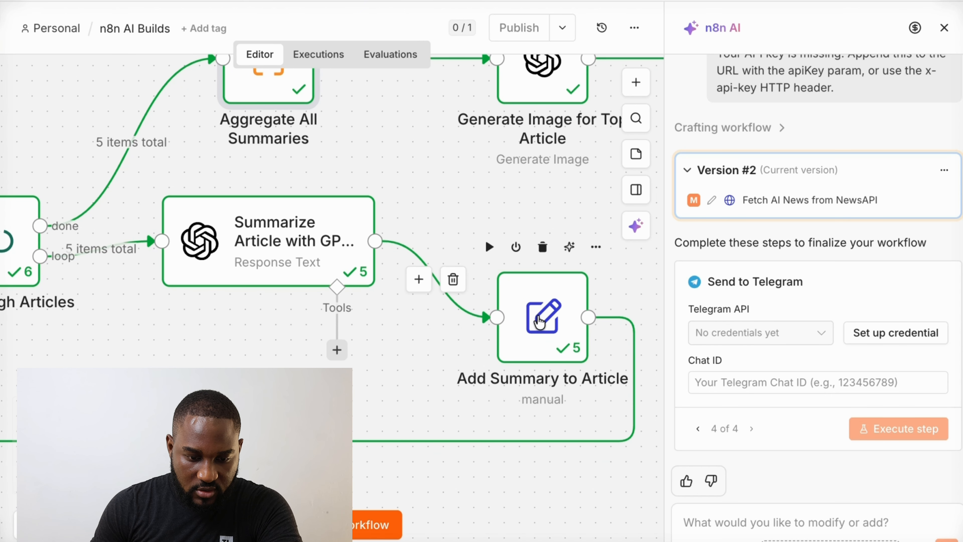
{"action": "double_click", "coordinate": [539, 339]}
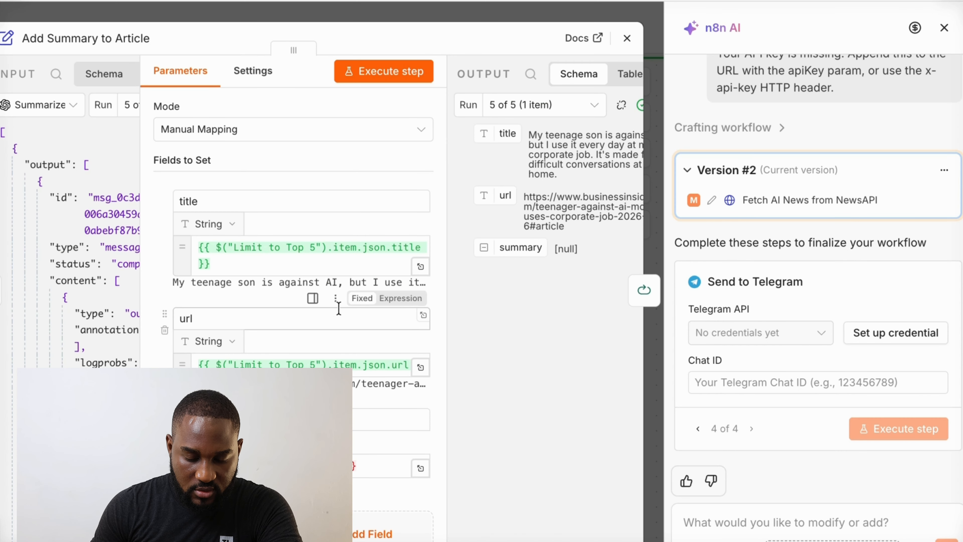
{"action": "scroll", "coordinate": [269, 308], "scroll_direction": "down", "scroll_amount": 5}
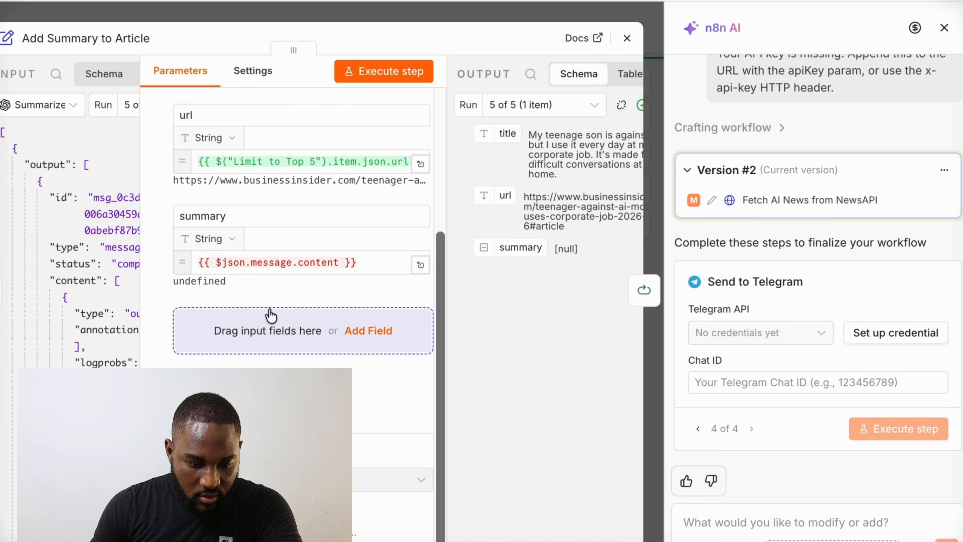
{"action": "left_click", "coordinate": [315, 262]}
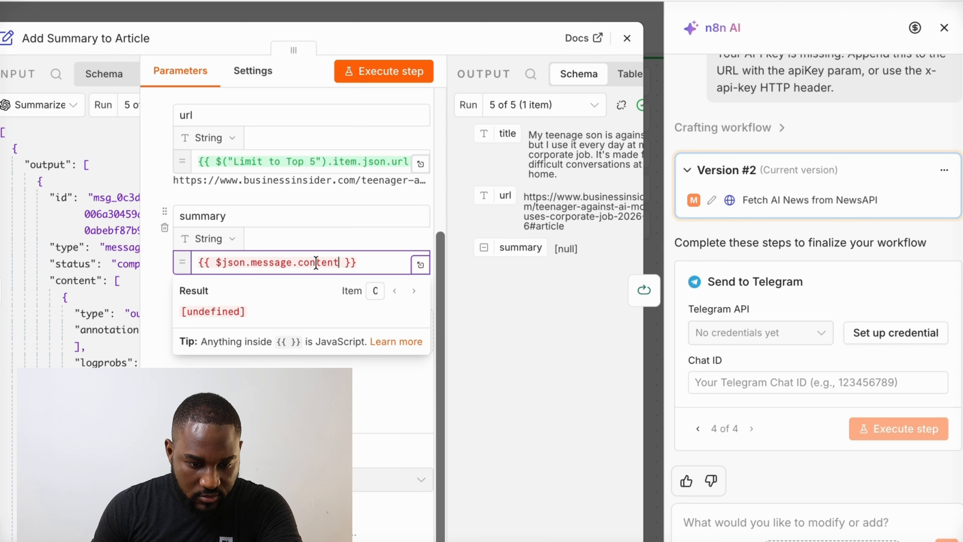
{"action": "left_click", "coordinate": [474, 307]}
{"action": "scroll", "coordinate": [351, 193], "scroll_direction": "up", "scroll_amount": 2}
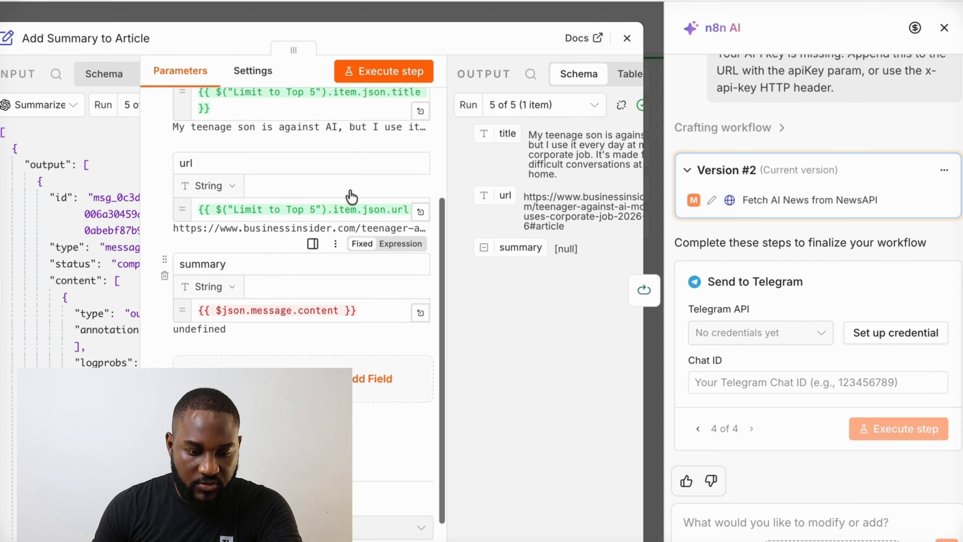
{"action": "scroll", "coordinate": [351, 197], "scroll_direction": "up", "scroll_amount": 1}
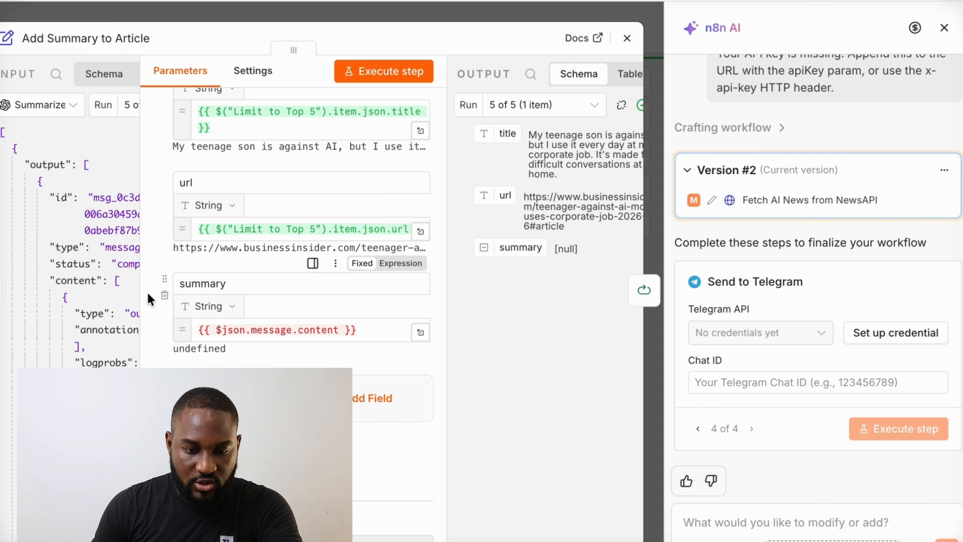
Widen the input pane slightly and examine the Summarize Article JSON to locate the summary text inside output and content.
{"action": "left_click_drag", "start_coordinate": [138, 294], "coordinate": [146, 294]}
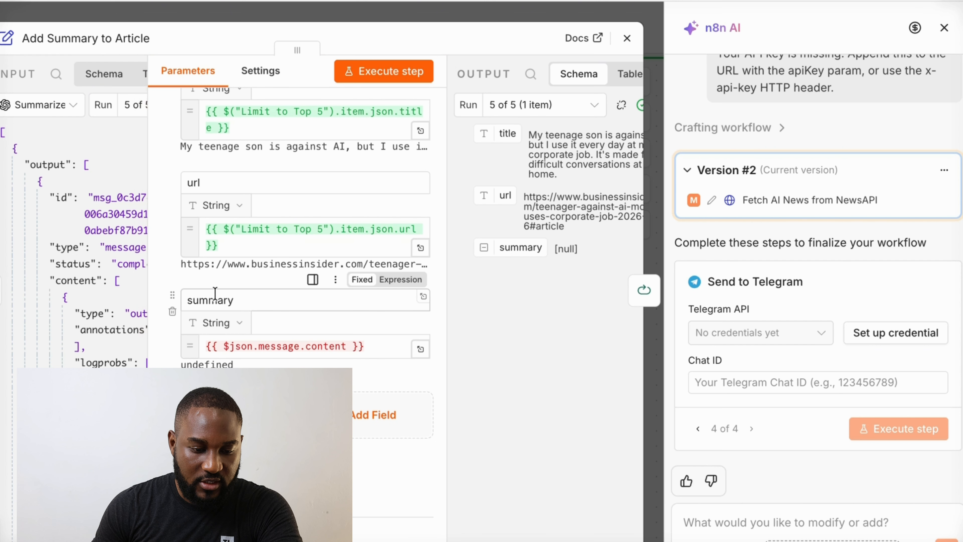
{"action": "scroll", "coordinate": [87, 355], "scroll_direction": "down", "scroll_amount": 5}
{"action": "scroll", "coordinate": [87, 355], "scroll_direction": "down", "scroll_amount": 3}
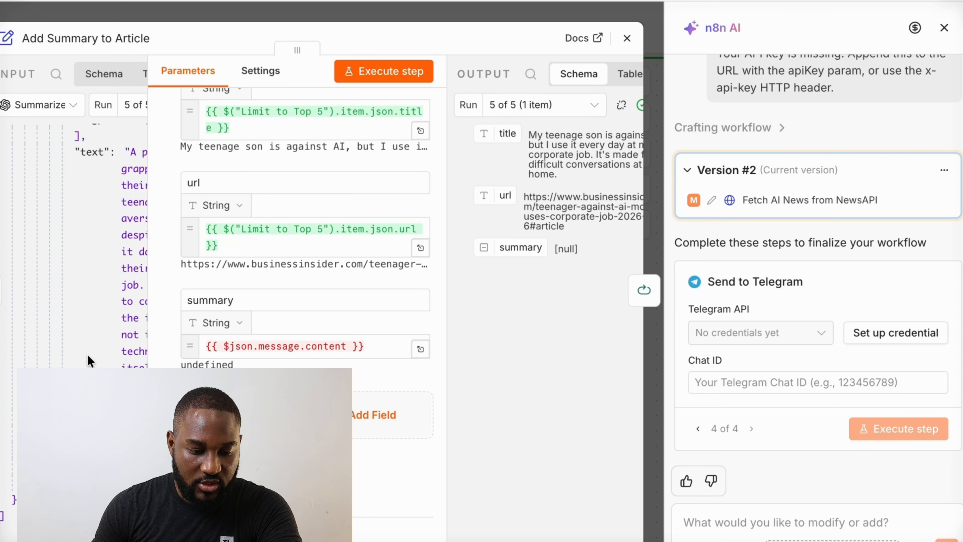
{"action": "scroll", "coordinate": [88, 355], "scroll_direction": "up", "scroll_amount": 10}
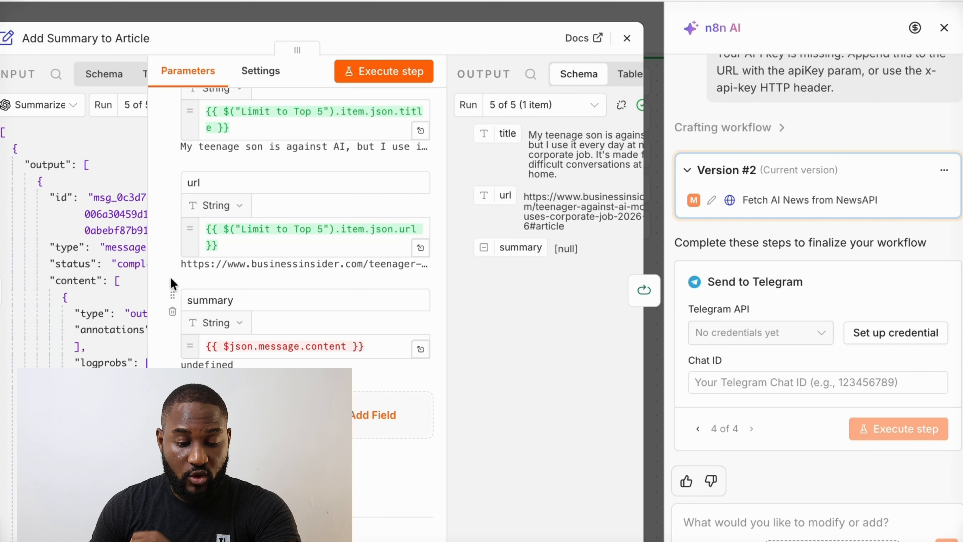
{"action": "scroll", "coordinate": [109, 330], "scroll_direction": "right", "scroll_amount": 2}
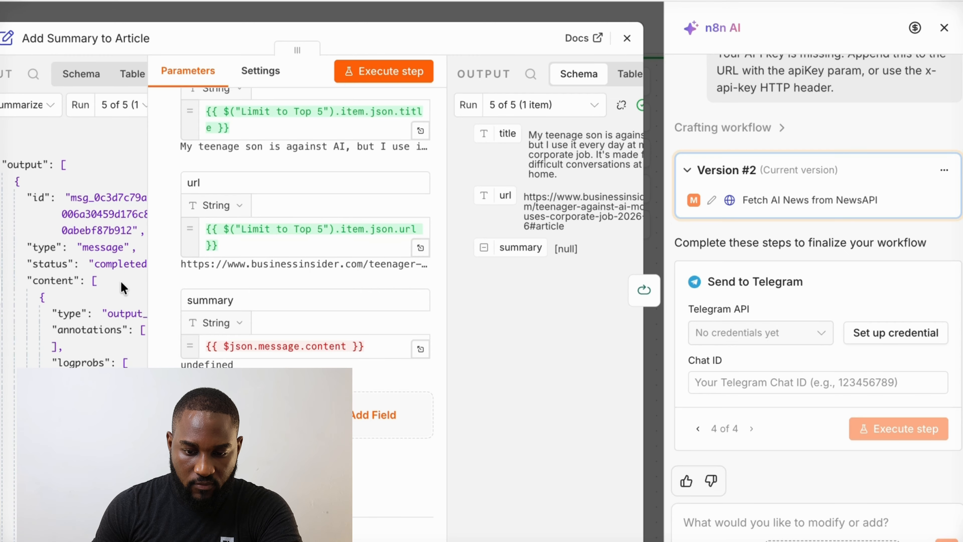
{"action": "scroll", "coordinate": [118, 278], "scroll_direction": "down", "scroll_amount": 3}
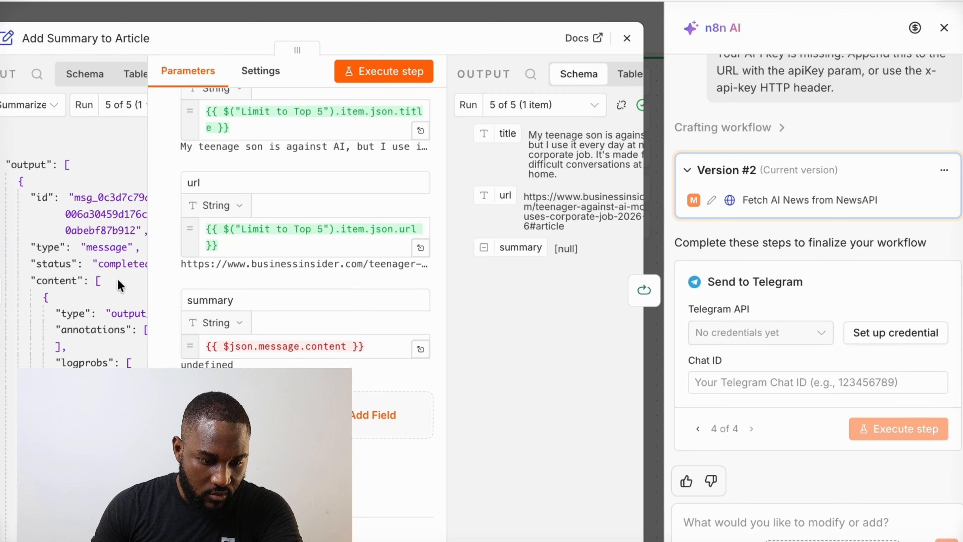
{"action": "scroll", "coordinate": [118, 278], "scroll_direction": "down", "scroll_amount": 5}
{"action": "scroll", "coordinate": [117, 279], "scroll_direction": "up", "scroll_amount": 2}
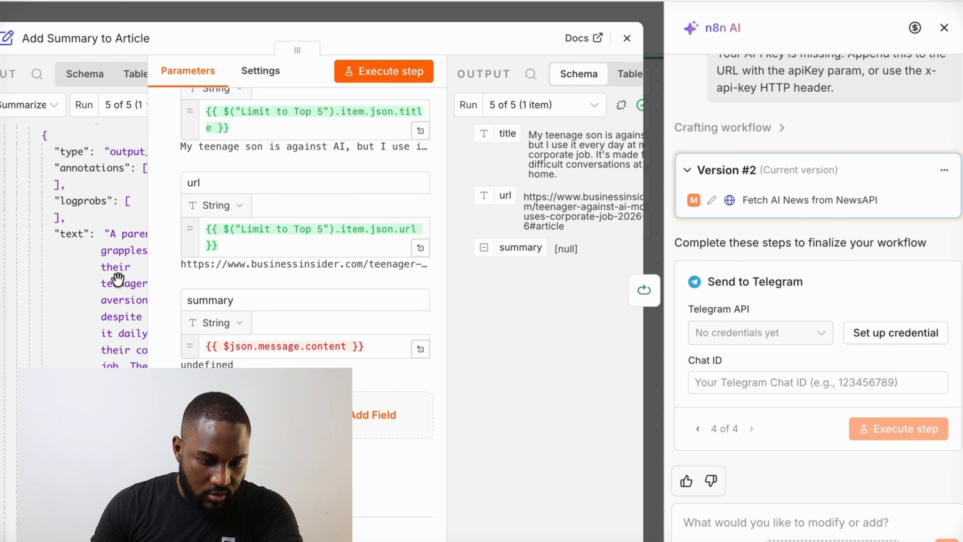
{"action": "scroll", "coordinate": [118, 279], "scroll_direction": "up", "scroll_amount": 1}
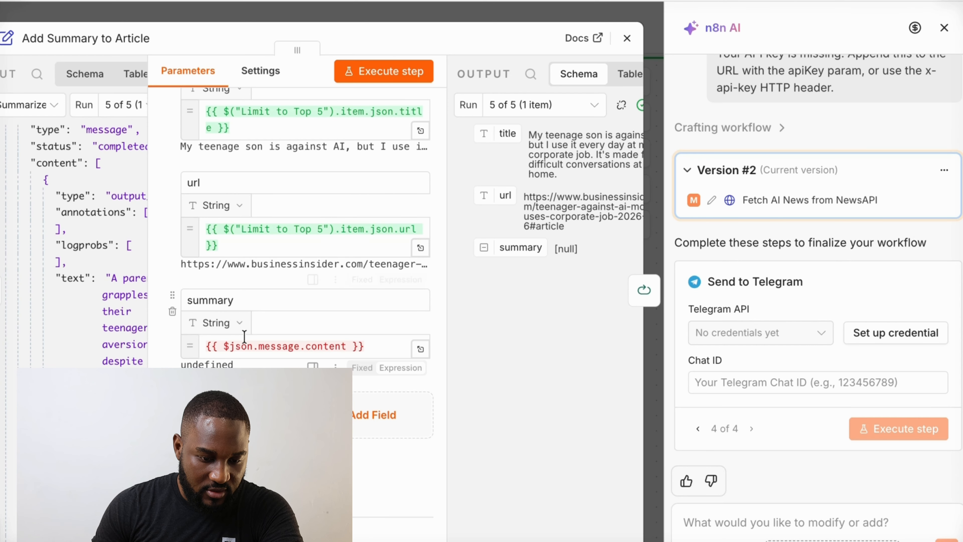
Replace the summary field's expression with {{ $json.output[0].content[0].text }} by mapping the text value from the input data.
{"action": "left_click_drag", "start_coordinate": [380, 346], "coordinate": [209, 344]}
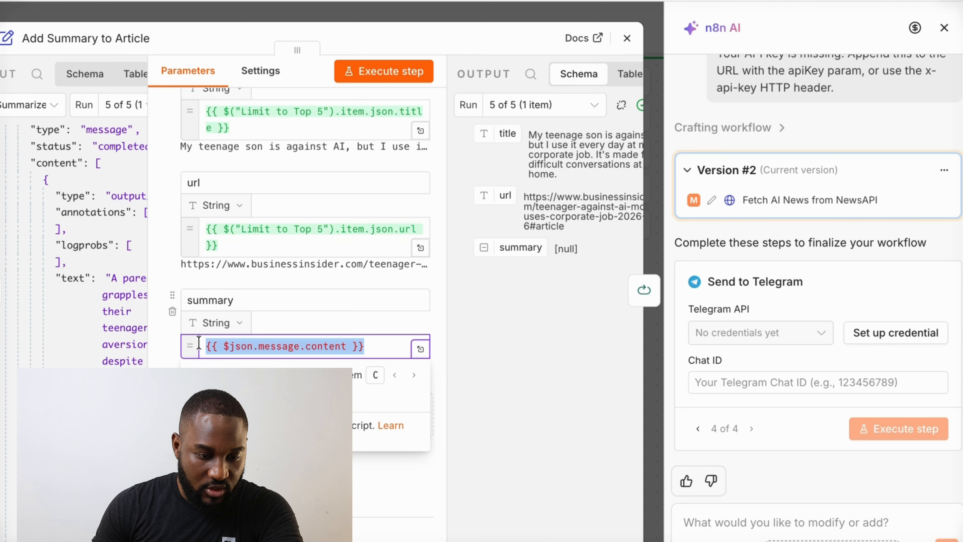
{"action": "key", "text": "BackSpace"}
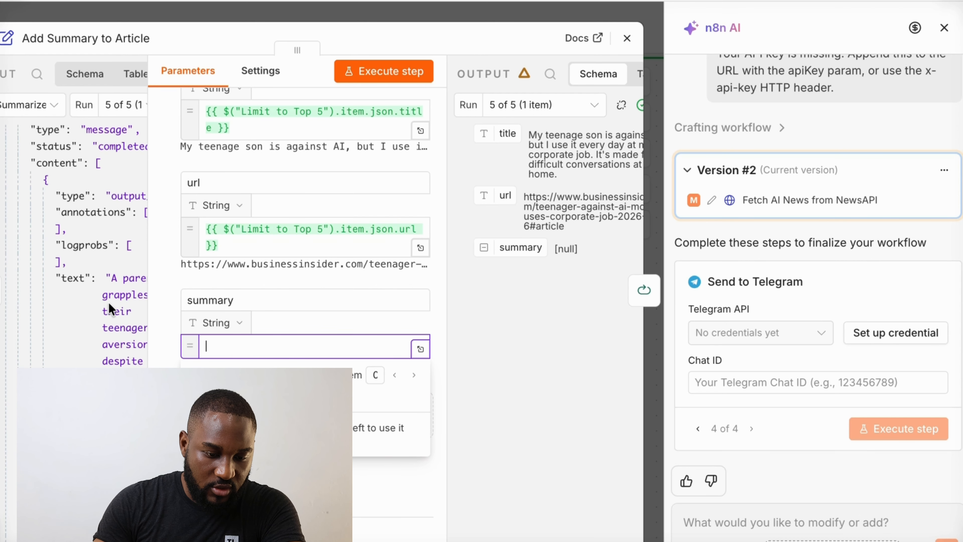
{"action": "left_click_drag", "start_coordinate": [72, 278], "coordinate": [230, 345]}
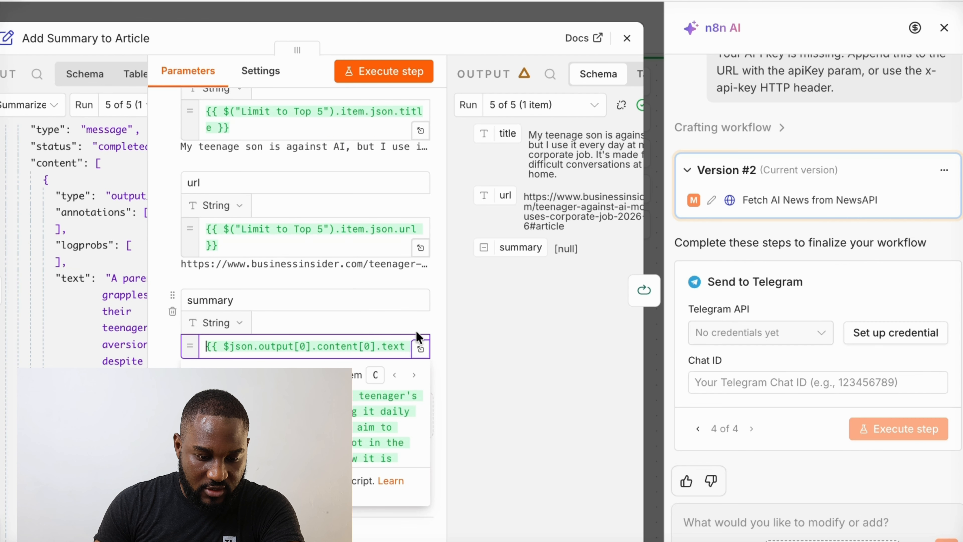
{"action": "left_click", "coordinate": [424, 322]}
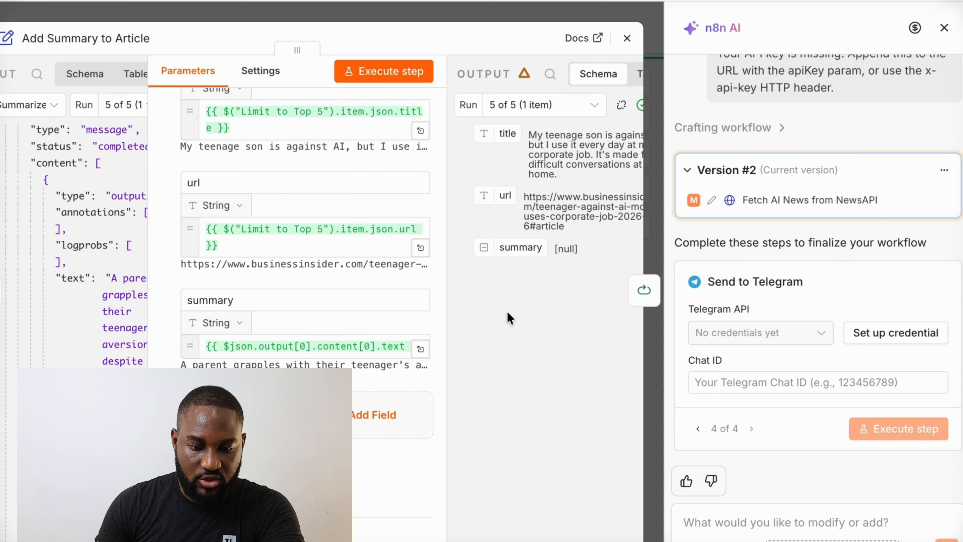
Close the Add Summary to Article settings and execute the whole workflow again.
{"action": "left_click", "coordinate": [471, 17]}
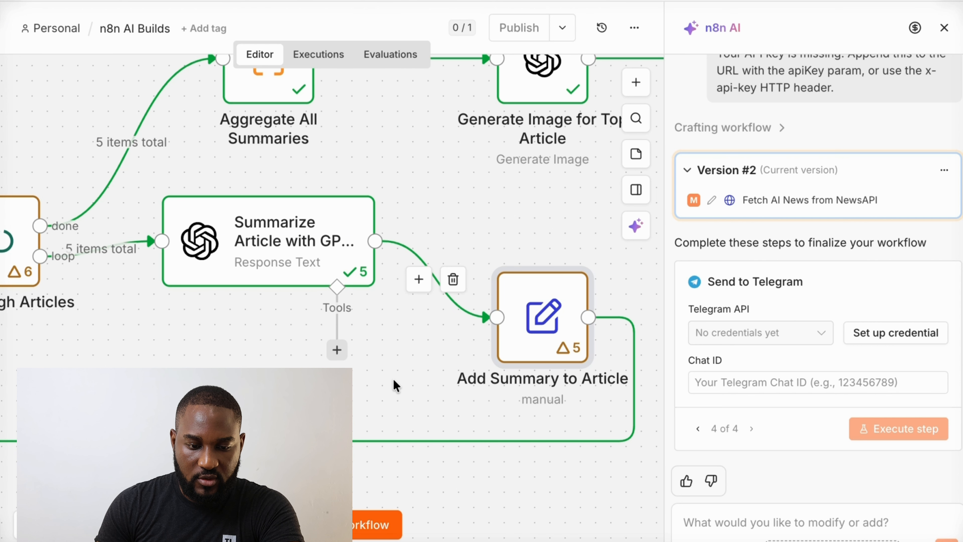
{"action": "left_click", "coordinate": [334, 524]}
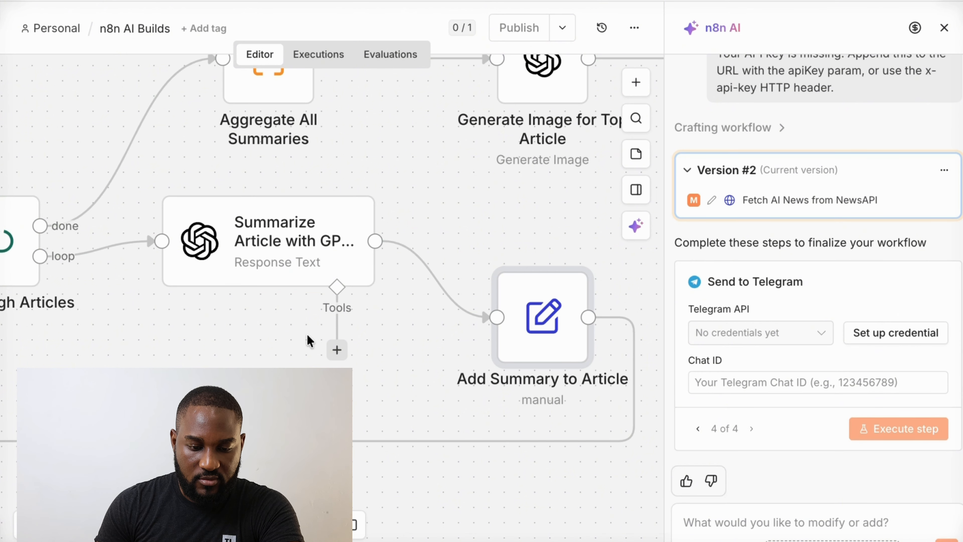
{"action": "scroll", "coordinate": [307, 334], "scroll_direction": "left", "scroll_amount": 5}
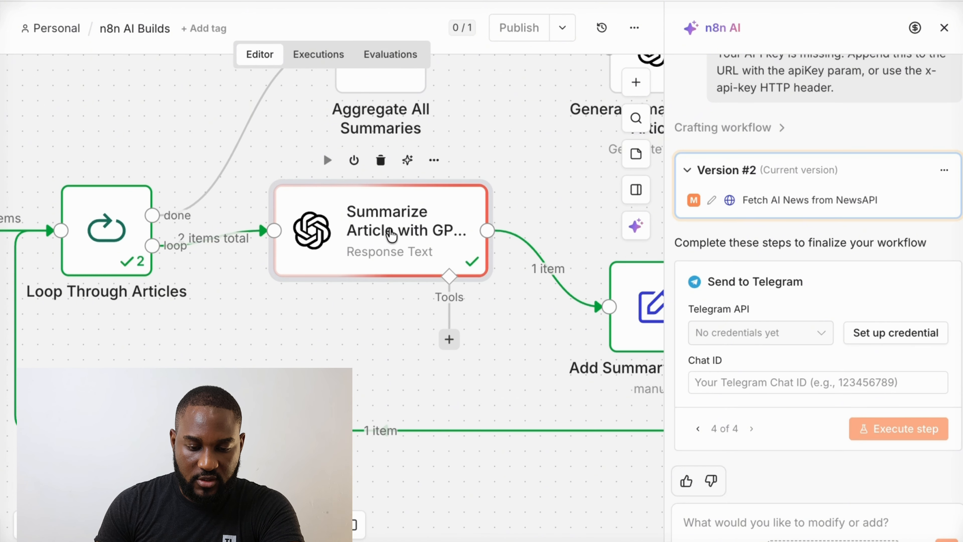
Open the Summarize Article with GPT-4o-mini node during the run and review its run output down to the summary text.
{"action": "double_click", "coordinate": [390, 236]}
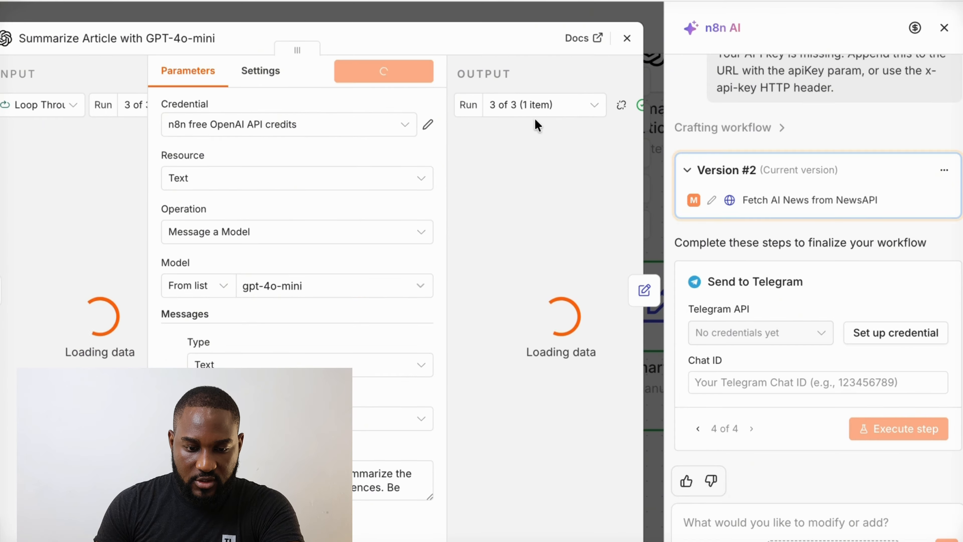
{"action": "left_click", "coordinate": [573, 106]}
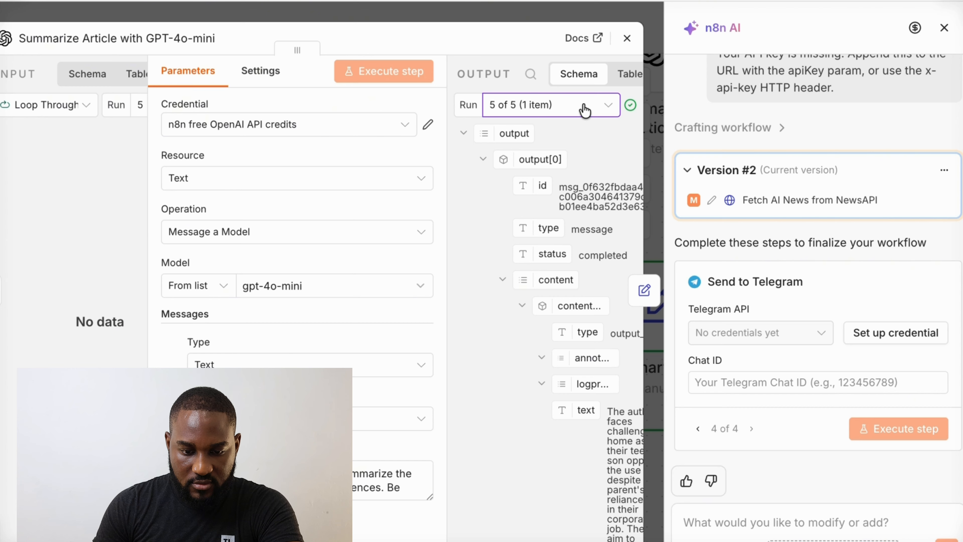
{"action": "scroll", "coordinate": [543, 254], "scroll_direction": "down", "scroll_amount": 3}
{"action": "scroll", "coordinate": [542, 255], "scroll_direction": "up", "scroll_amount": 3}
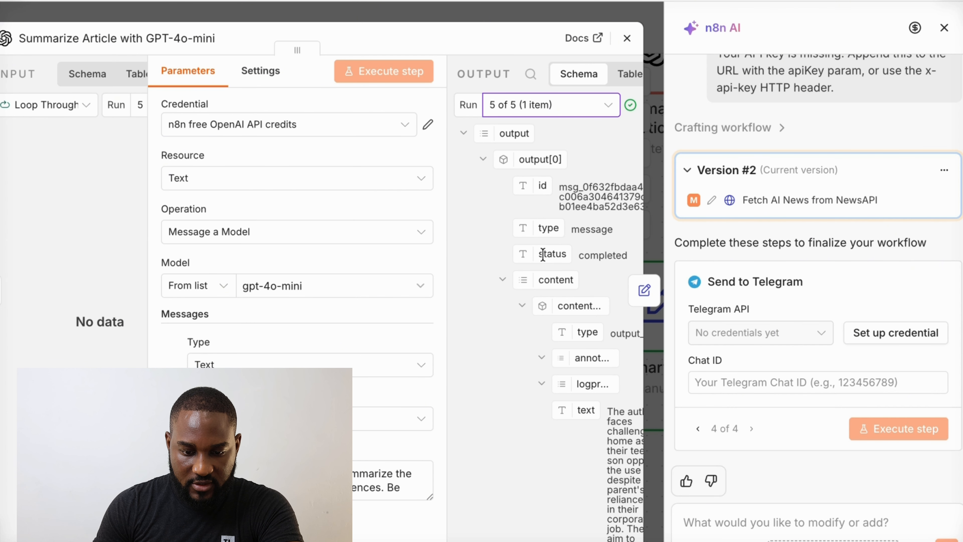
{"action": "scroll", "coordinate": [561, 298], "scroll_direction": "down", "scroll_amount": 5}
{"action": "scroll", "coordinate": [561, 298], "scroll_direction": "up", "scroll_amount": 5}
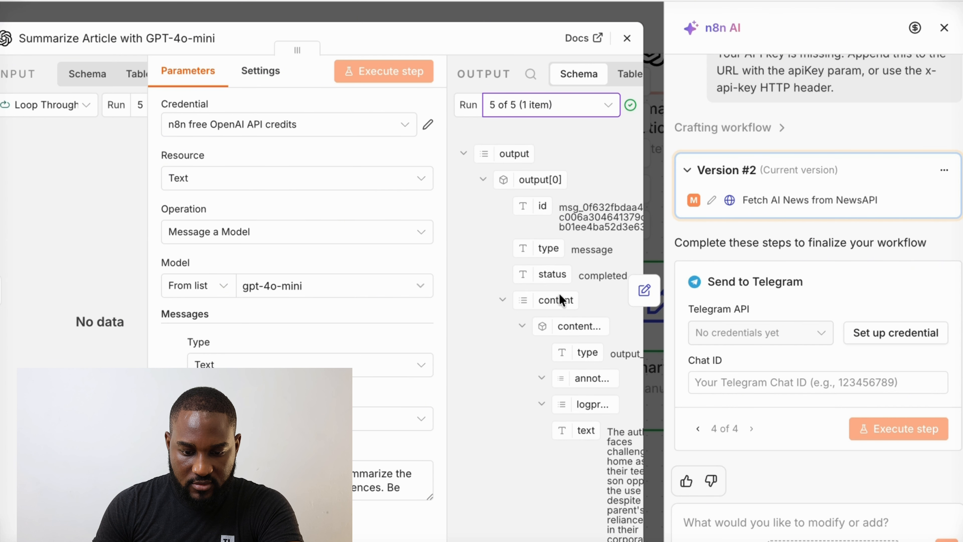
Go to the connected Add Summary to Article node, read the summary value in its output, and close it.
{"action": "left_click", "coordinate": [643, 289]}
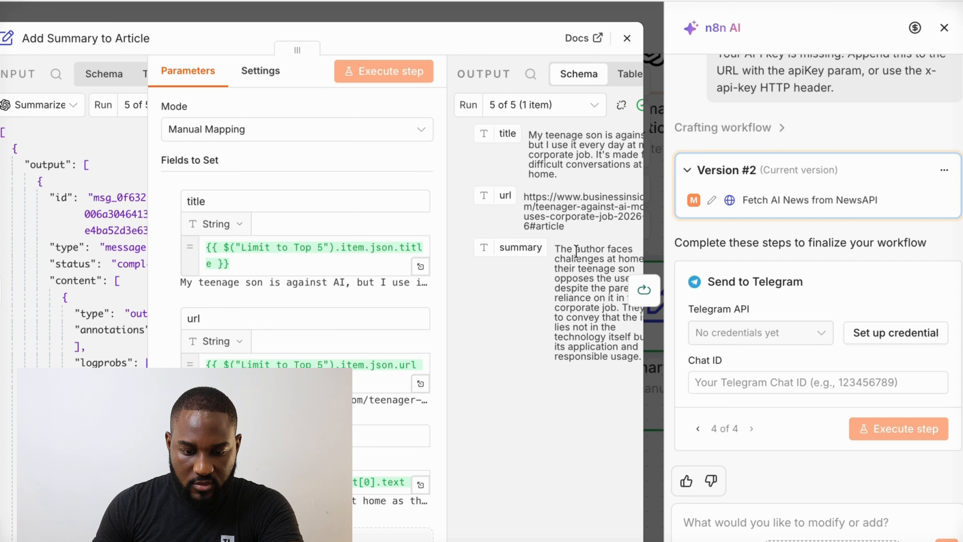
{"action": "scroll", "coordinate": [569, 281], "scroll_direction": "right", "scroll_amount": 5}
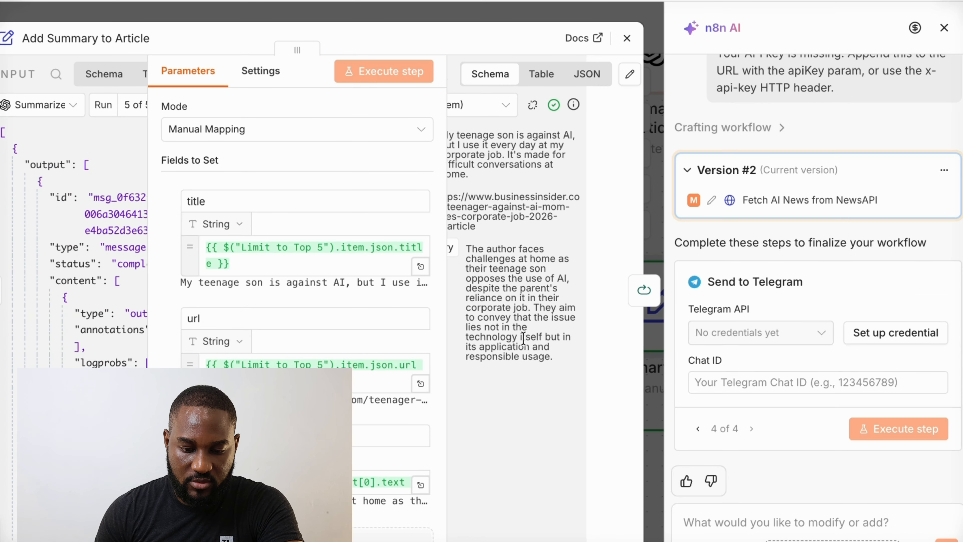
{"action": "left_click", "coordinate": [626, 39]}
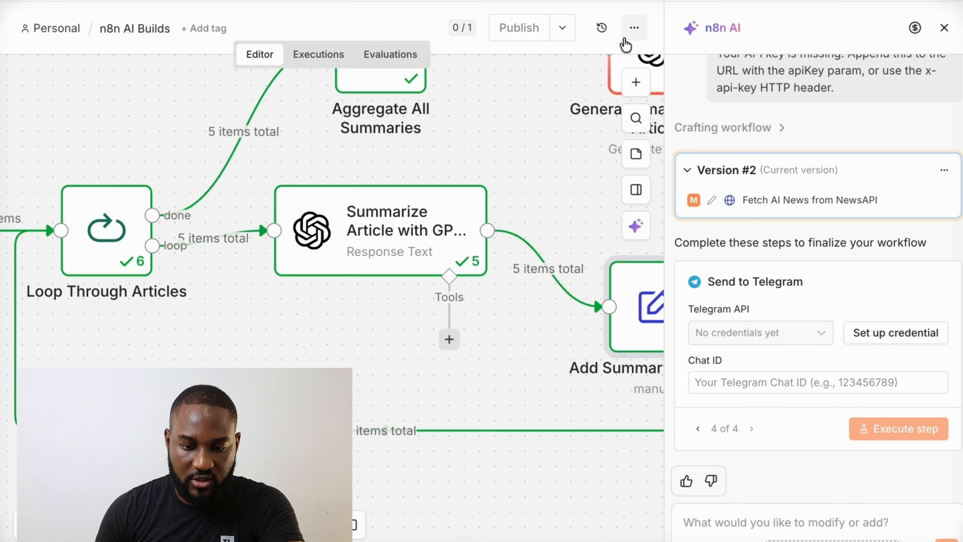
Reopen the Aggregate All Summaries node and check the summary of each article in its output.
{"action": "scroll", "coordinate": [453, 189], "scroll_direction": "up", "scroll_amount": 3}
{"action": "double_click", "coordinate": [361, 163]}
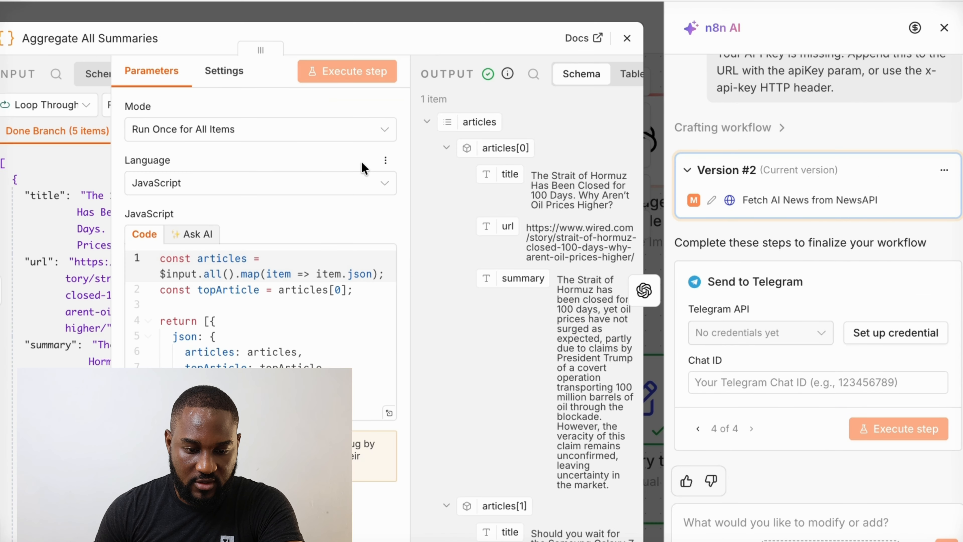
{"action": "scroll", "coordinate": [551, 279], "scroll_direction": "down", "scroll_amount": 4}
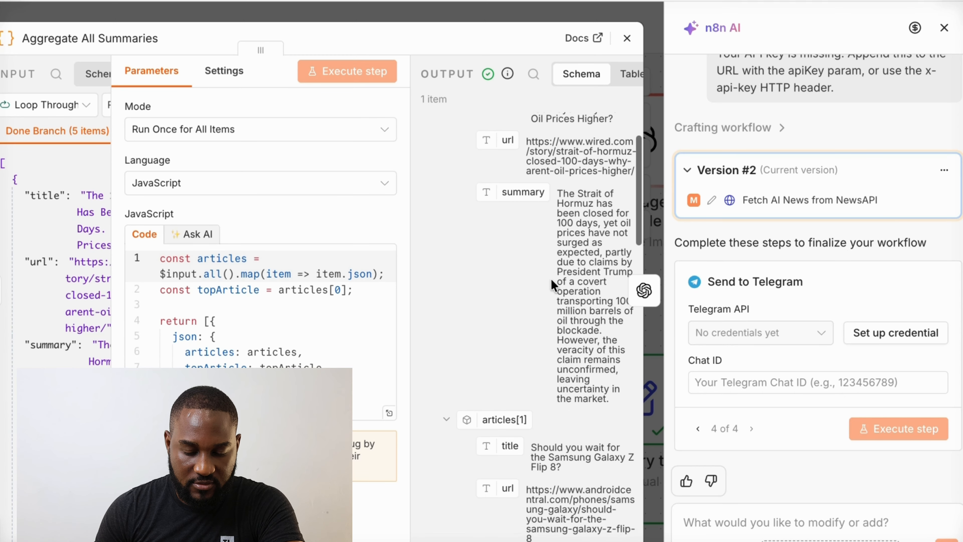
{"action": "scroll", "coordinate": [551, 278], "scroll_direction": "down", "scroll_amount": 10}
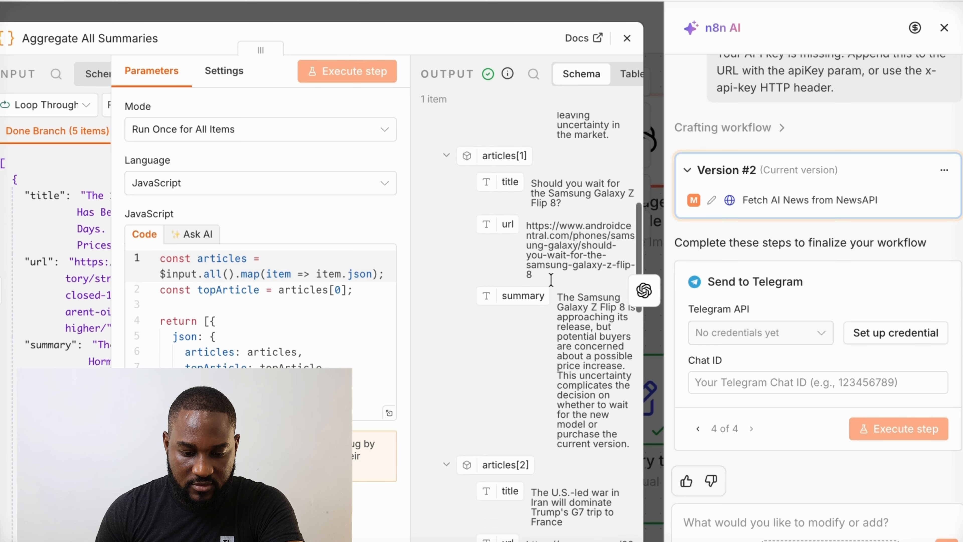
{"action": "scroll", "coordinate": [551, 278], "scroll_direction": "up", "scroll_amount": 5}
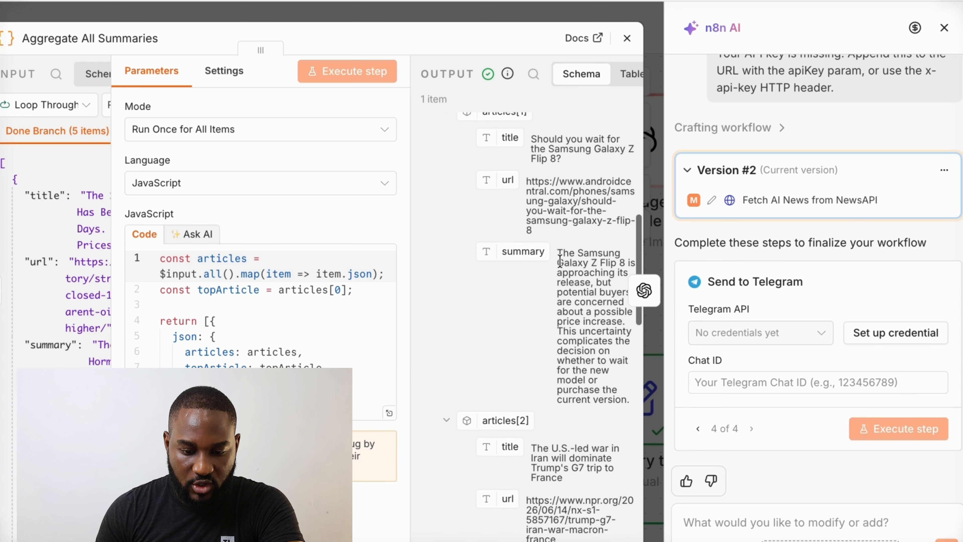
{"action": "scroll", "coordinate": [569, 271], "scroll_direction": "right", "scroll_amount": 2}
{"action": "scroll", "coordinate": [569, 272], "scroll_direction": "left", "scroll_amount": 2}
{"action": "scroll", "coordinate": [569, 271], "scroll_direction": "down", "scroll_amount": 13}
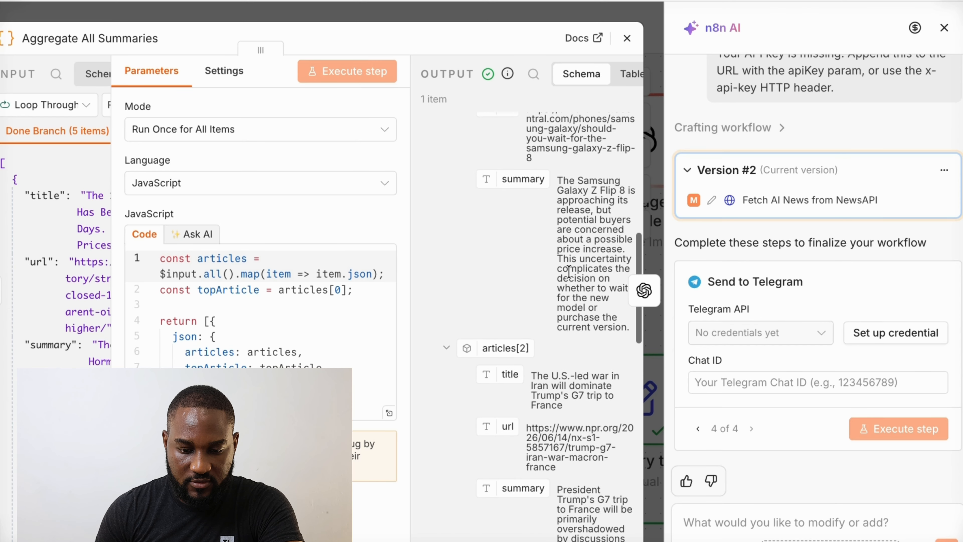
Close the Aggregate All Summaries node, open Generate Image for Top Article, and check its prompt expression and resolved text in the expanded editor.
{"action": "left_click", "coordinate": [510, 21]}
{"action": "scroll", "coordinate": [496, 159], "scroll_direction": "right", "scroll_amount": 3}
{"action": "scroll", "coordinate": [496, 159], "scroll_direction": "up", "scroll_amount": 1}
{"action": "scroll", "coordinate": [496, 187], "scroll_direction": "right", "scroll_amount": 5}
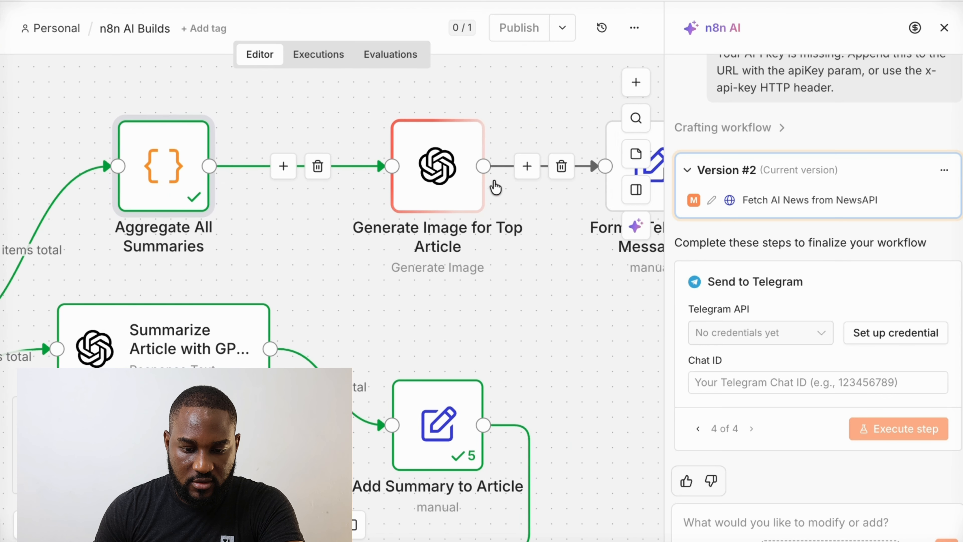
{"action": "scroll", "coordinate": [496, 188], "scroll_direction": "up", "scroll_amount": 1}
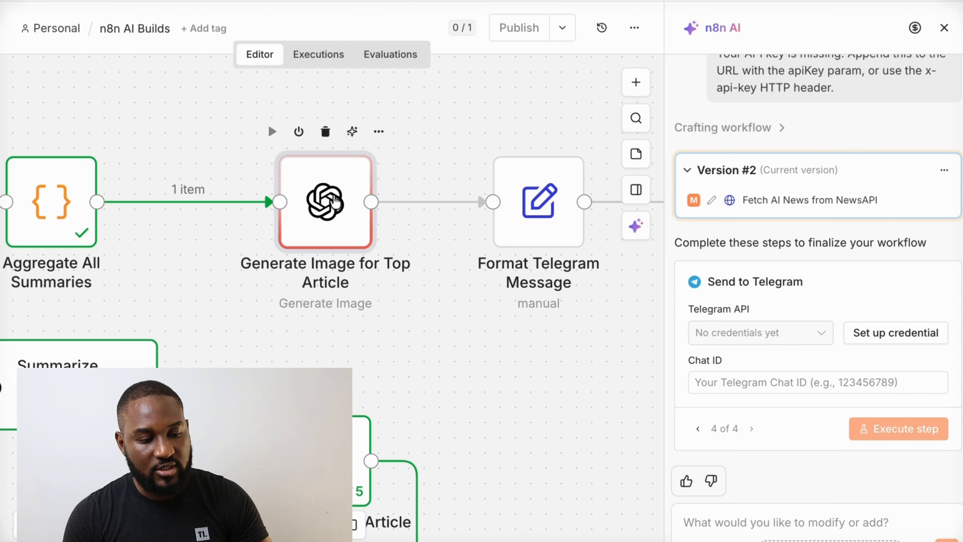
{"action": "double_click", "coordinate": [337, 202]}
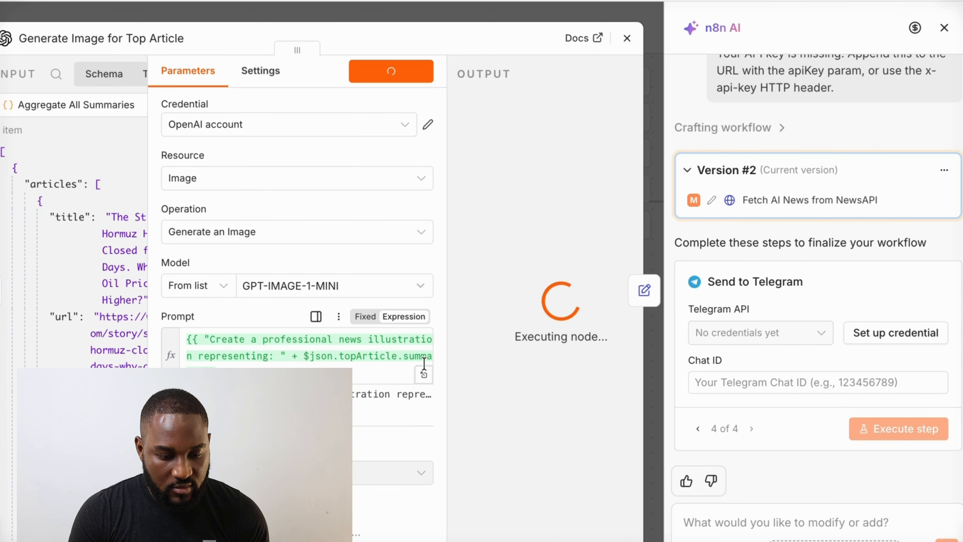
{"action": "left_click", "coordinate": [424, 375]}
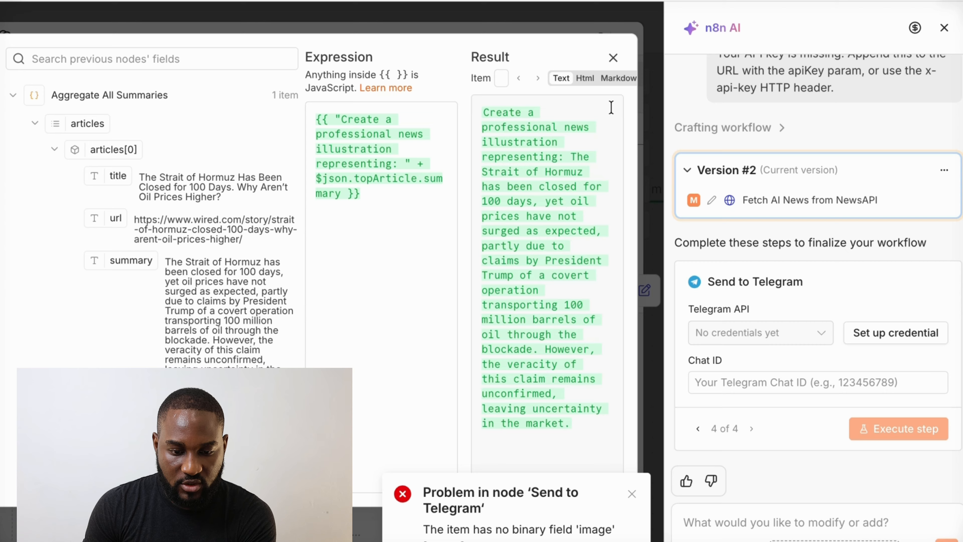
{"action": "left_click", "coordinate": [613, 58]}
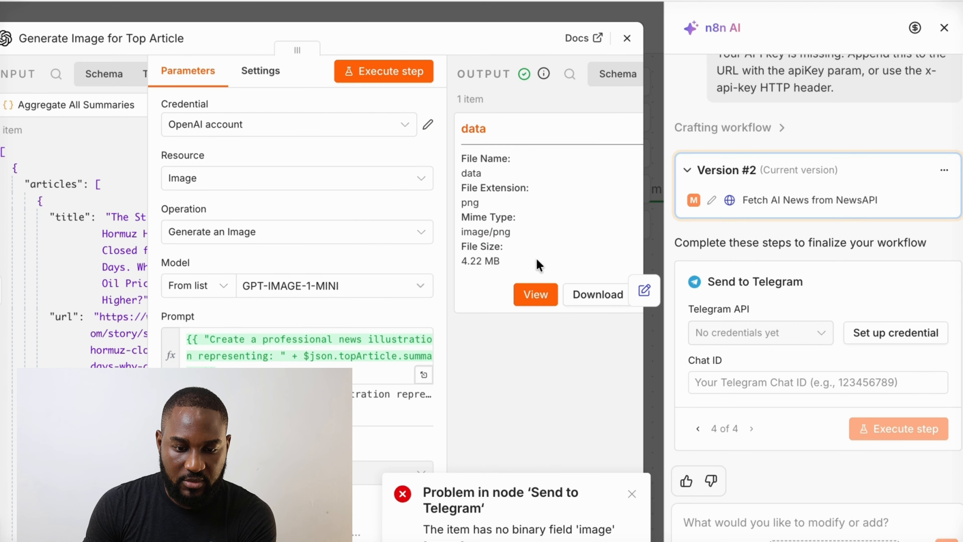
View the generated image in the Generate Image for Top Article output, inspect it up close, and close the node.
{"action": "left_click", "coordinate": [532, 292]}
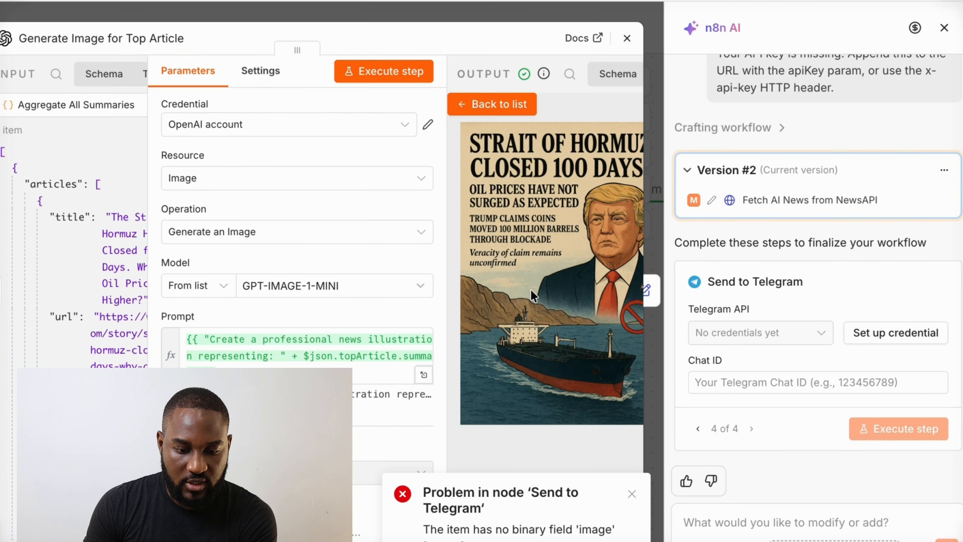
{"action": "scroll", "coordinate": [520, 258], "scroll_direction": "right", "scroll_amount": 2}
{"action": "scroll", "coordinate": [520, 257], "scroll_direction": "left", "scroll_amount": 2}
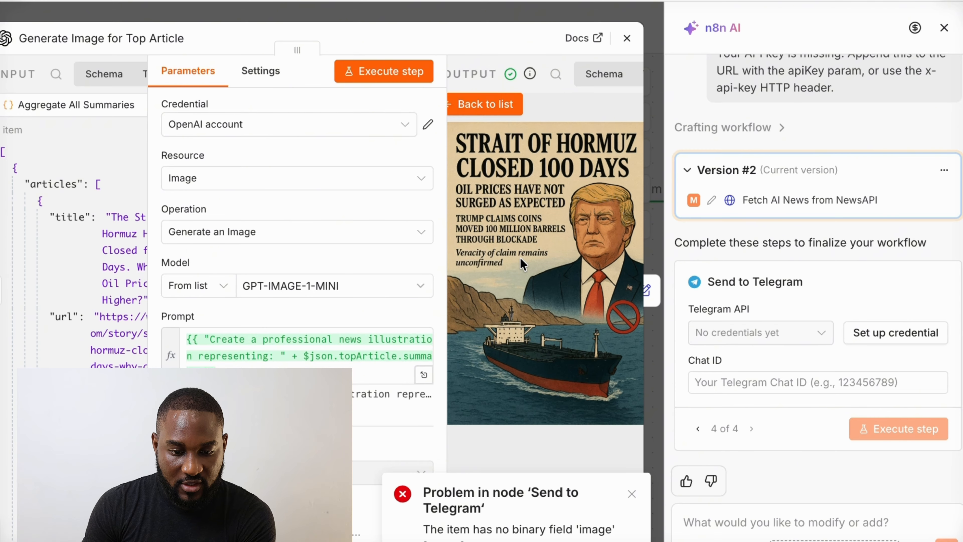
{"action": "scroll", "coordinate": [520, 258], "scroll_direction": "up", "scroll_amount": 5}
{"action": "scroll", "coordinate": [520, 258], "scroll_direction": "right", "scroll_amount": 2}
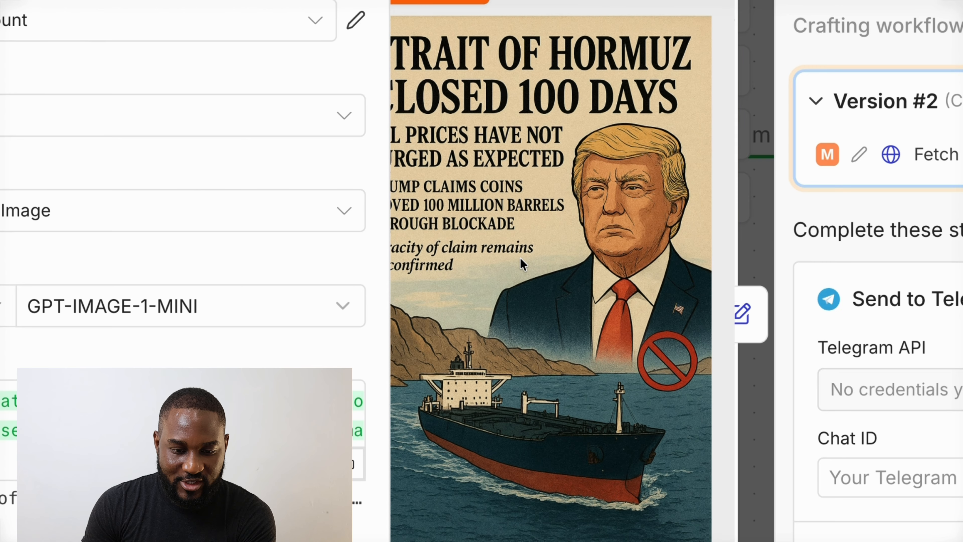
{"action": "scroll", "coordinate": [520, 257], "scroll_direction": "left", "scroll_amount": 2}
{"action": "scroll", "coordinate": [520, 258], "scroll_direction": "left", "scroll_amount": 1}
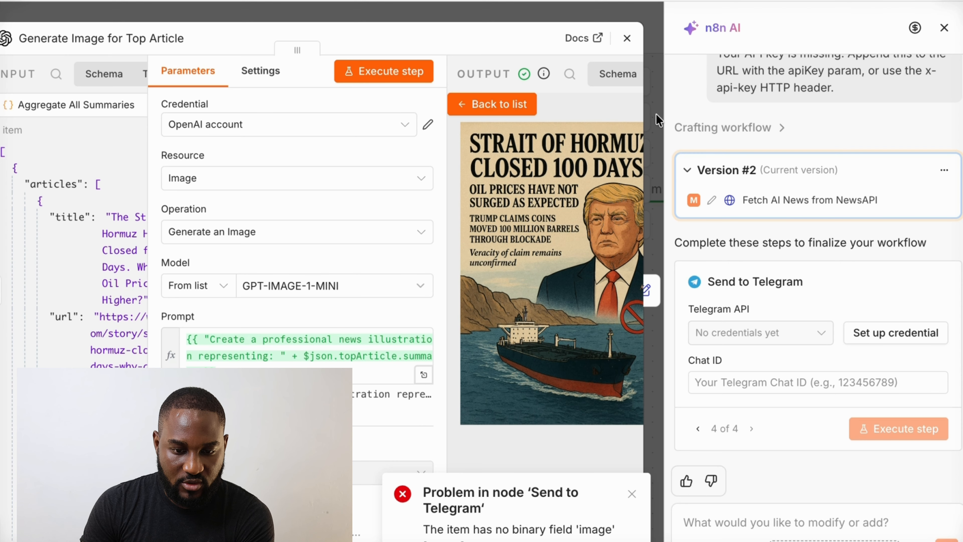
{"action": "left_click", "coordinate": [627, 38]}
Open the Send to Telegram node, review its error and its binary field and credential parameters, and close it.
{"action": "scroll", "coordinate": [538, 235], "scroll_direction": "right", "scroll_amount": 5}
{"action": "scroll", "coordinate": [538, 235], "scroll_direction": "right", "scroll_amount": 5}
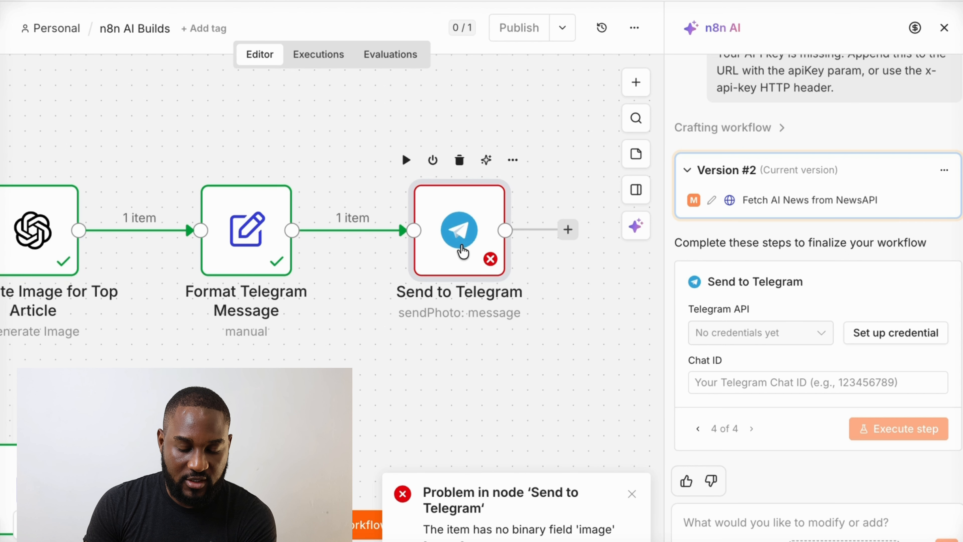
{"action": "double_click", "coordinate": [467, 247]}
{"action": "scroll", "coordinate": [312, 323], "scroll_direction": "down", "scroll_amount": 1}
{"action": "scroll", "coordinate": [312, 322], "scroll_direction": "down", "scroll_amount": 5}
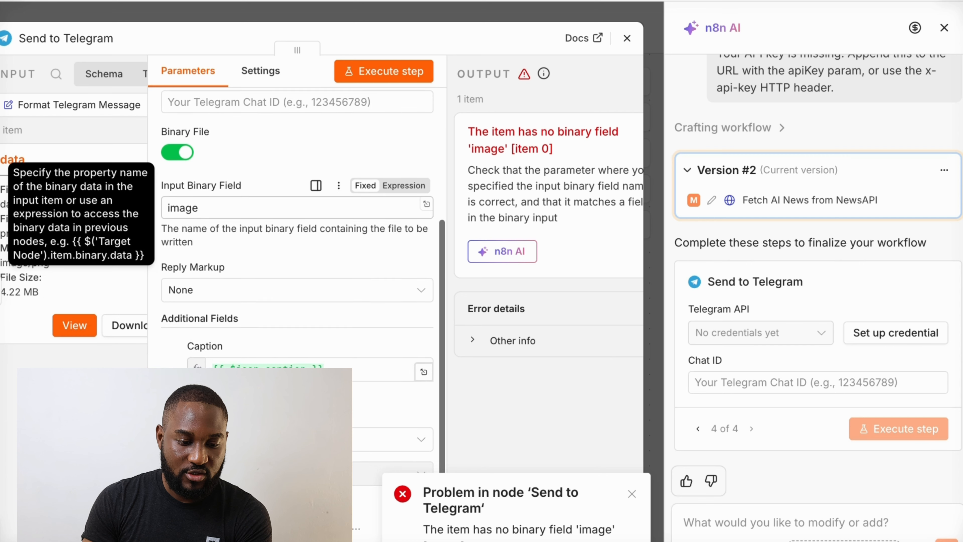
{"action": "scroll", "coordinate": [252, 143], "scroll_direction": "up", "scroll_amount": 5}
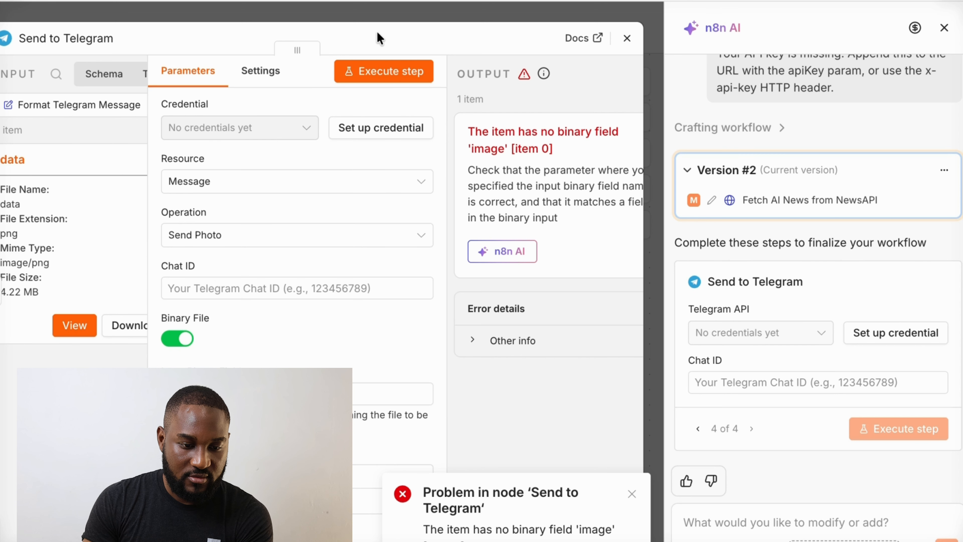
{"action": "left_click", "coordinate": [417, 14]}
Open the Format Telegram Message node, examine the full caption expression and its result in the expanded editor, and close the node.
{"action": "scroll", "coordinate": [396, 160], "scroll_direction": "left", "scroll_amount": 2}
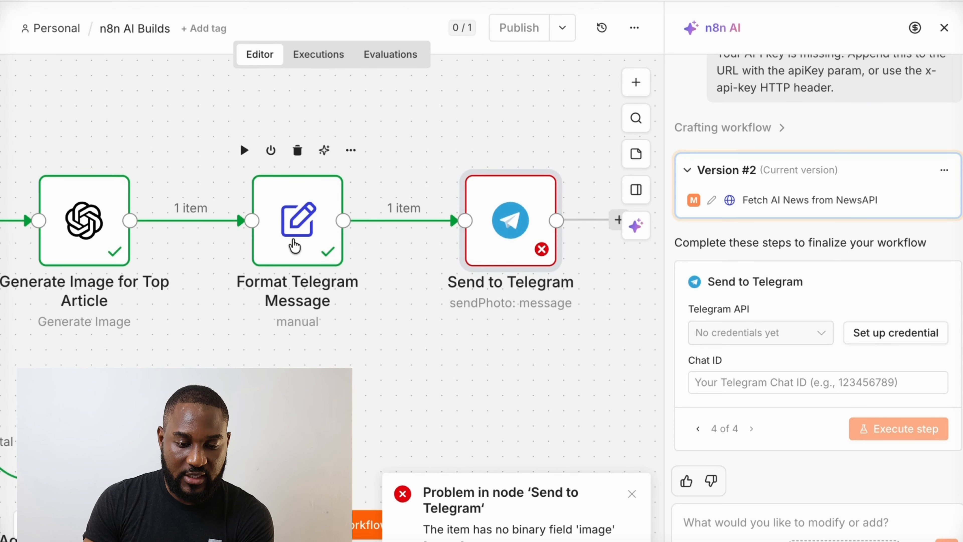
{"action": "double_click", "coordinate": [294, 246]}
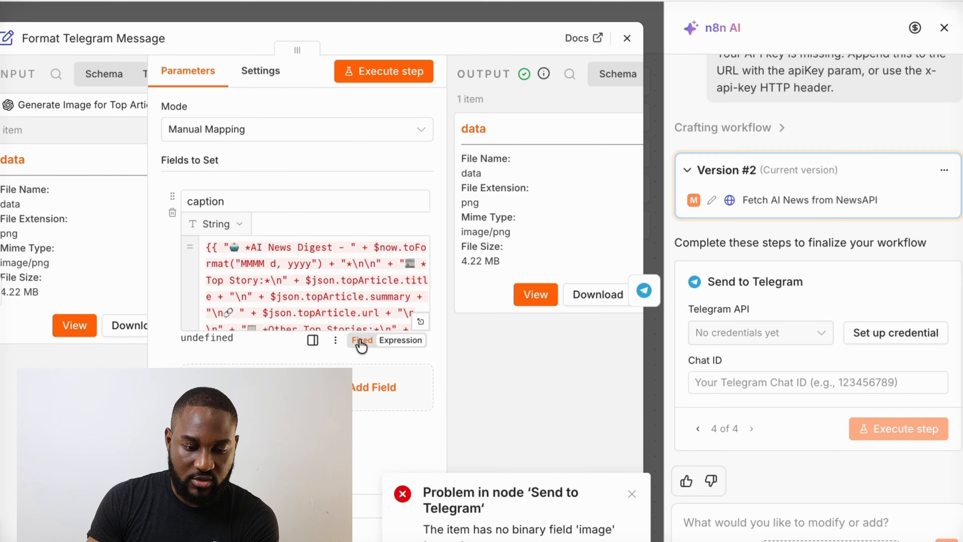
{"action": "scroll", "coordinate": [341, 343], "scroll_direction": "down", "scroll_amount": 3}
{"action": "scroll", "coordinate": [379, 330], "scroll_direction": "up", "scroll_amount": 3}
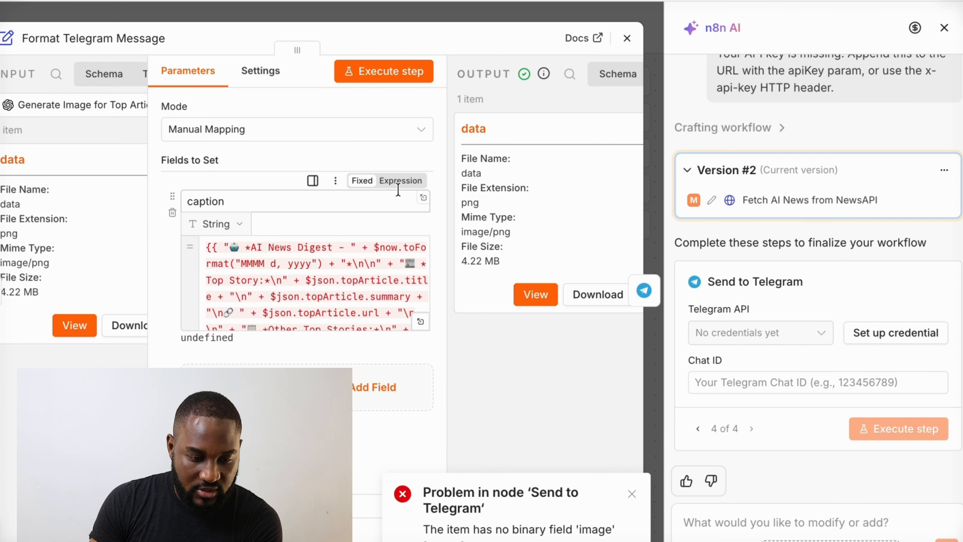
{"action": "scroll", "coordinate": [341, 288], "scroll_direction": "down", "scroll_amount": 3}
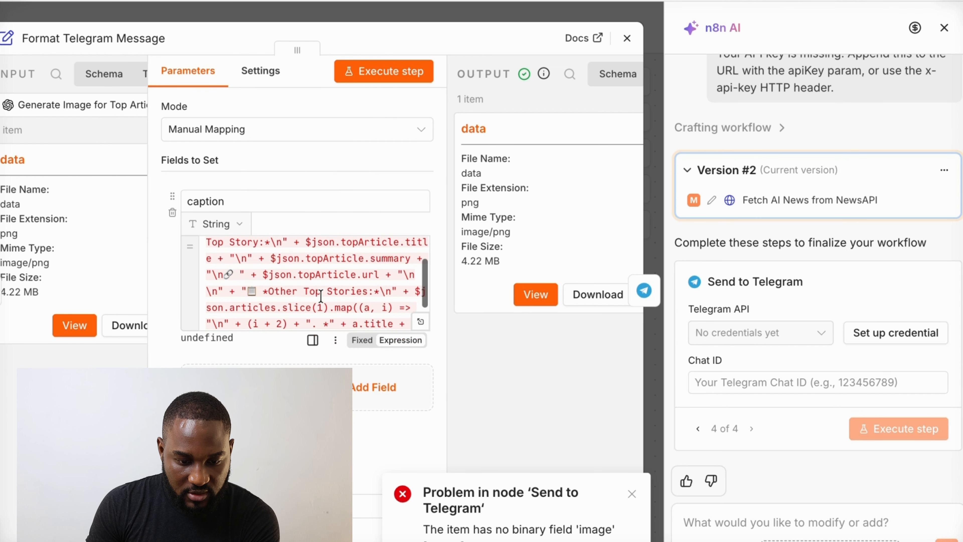
{"action": "left_click", "coordinate": [420, 323]}
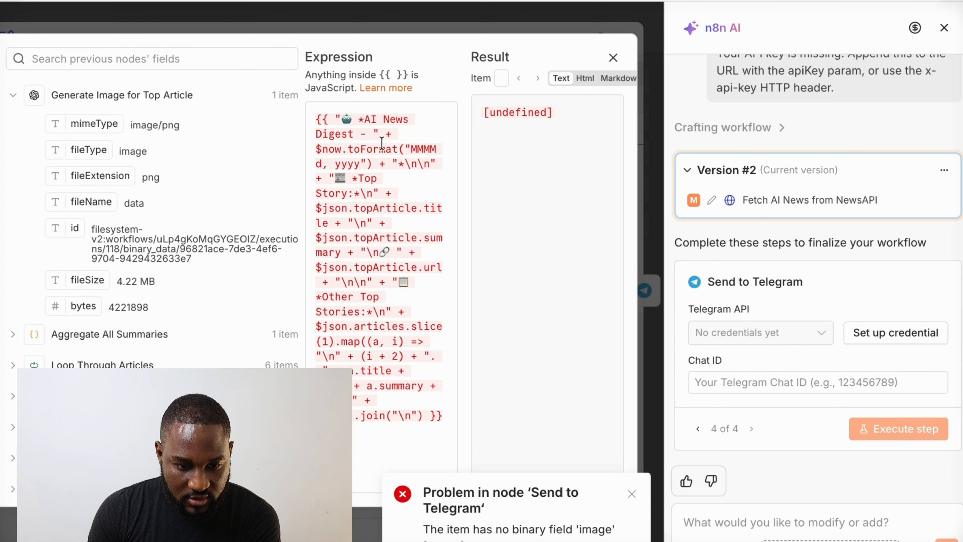
{"action": "left_click", "coordinate": [613, 57]}
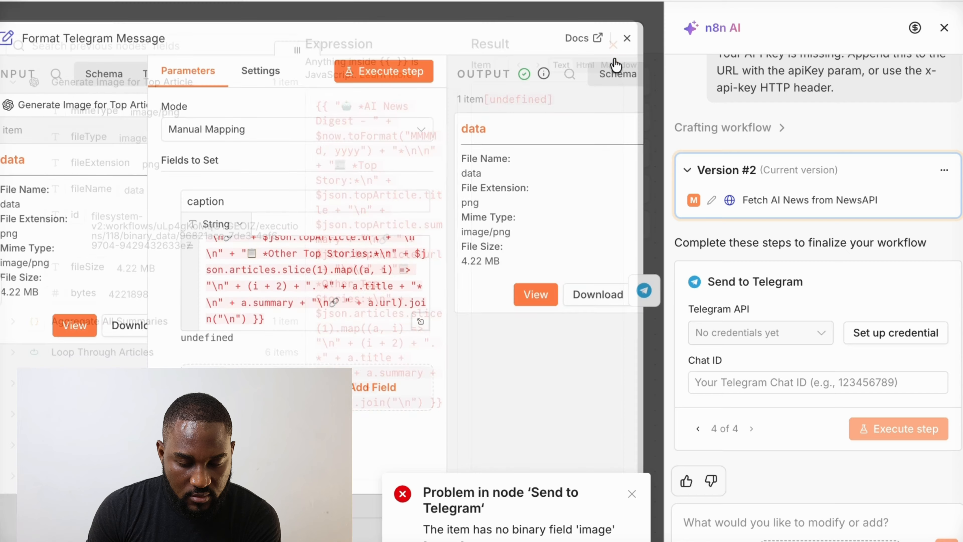
{"action": "left_click", "coordinate": [626, 38]}
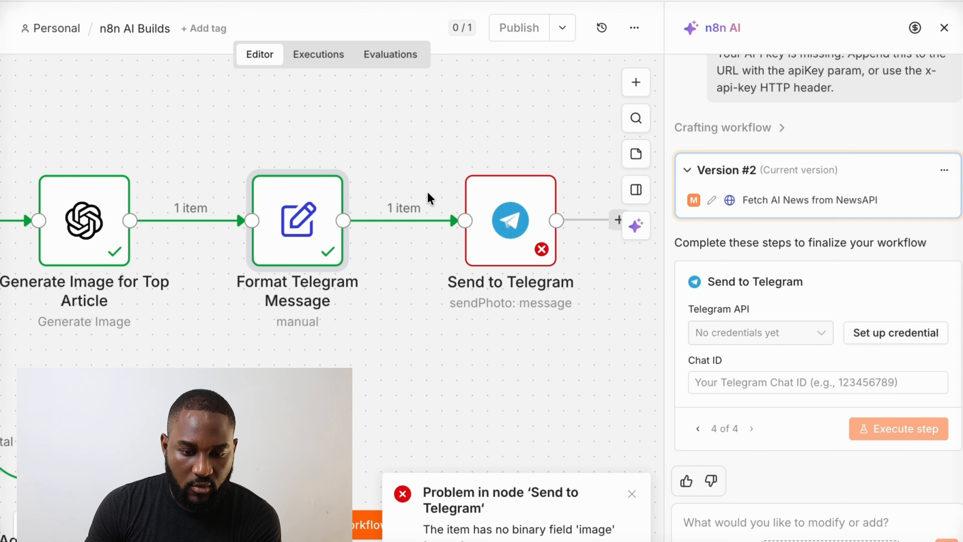
Bring the whole workflow into view, from the Every Night at 8pm trigger to the Send to Telegram node.
{"action": "scroll", "coordinate": [400, 247], "scroll_direction": "down", "scroll_amount": 3}
{"action": "scroll", "coordinate": [400, 247], "scroll_direction": "left", "scroll_amount": 10}
{"action": "scroll", "coordinate": [400, 247], "scroll_direction": "down", "scroll_amount": 3}
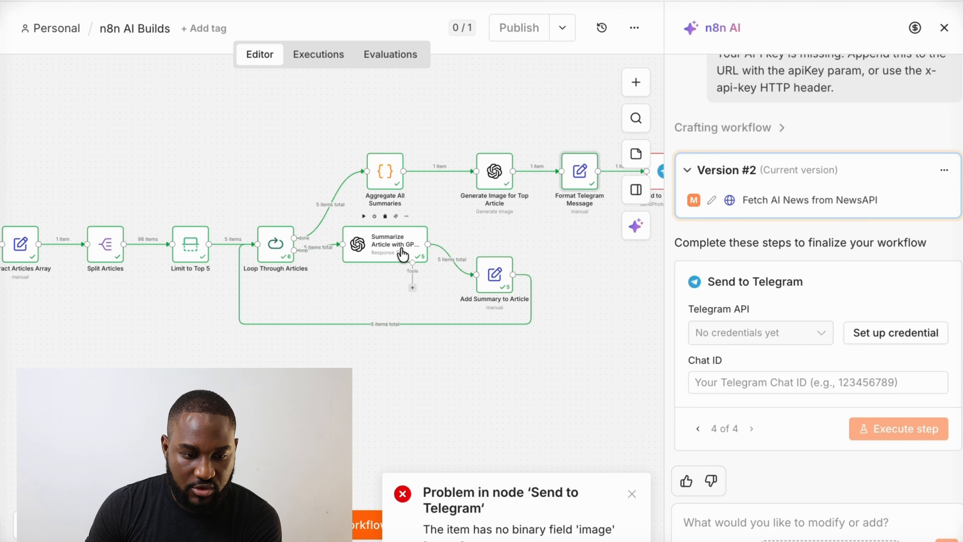
{"action": "scroll", "coordinate": [402, 255], "scroll_direction": "down", "scroll_amount": 5}
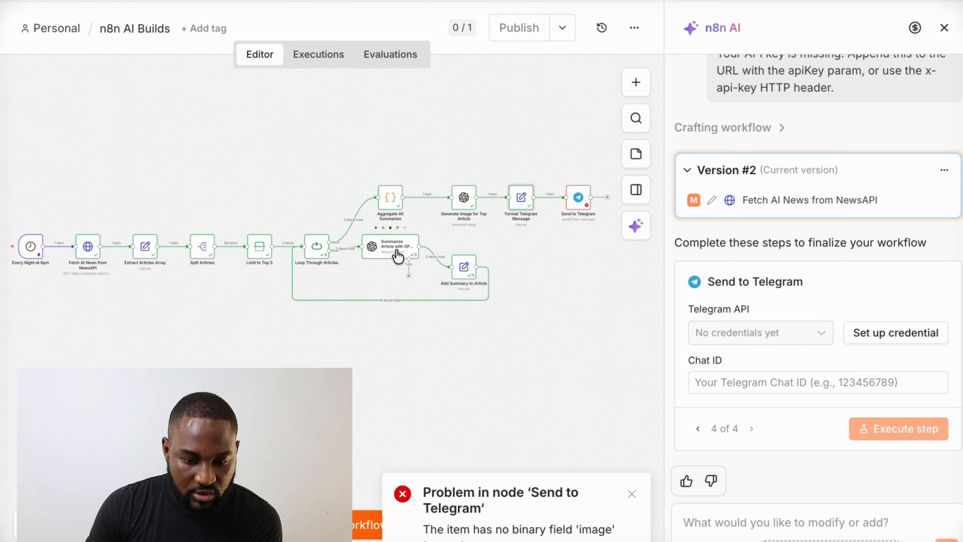
{"action": "scroll", "coordinate": [397, 256], "scroll_direction": "left", "scroll_amount": 2}
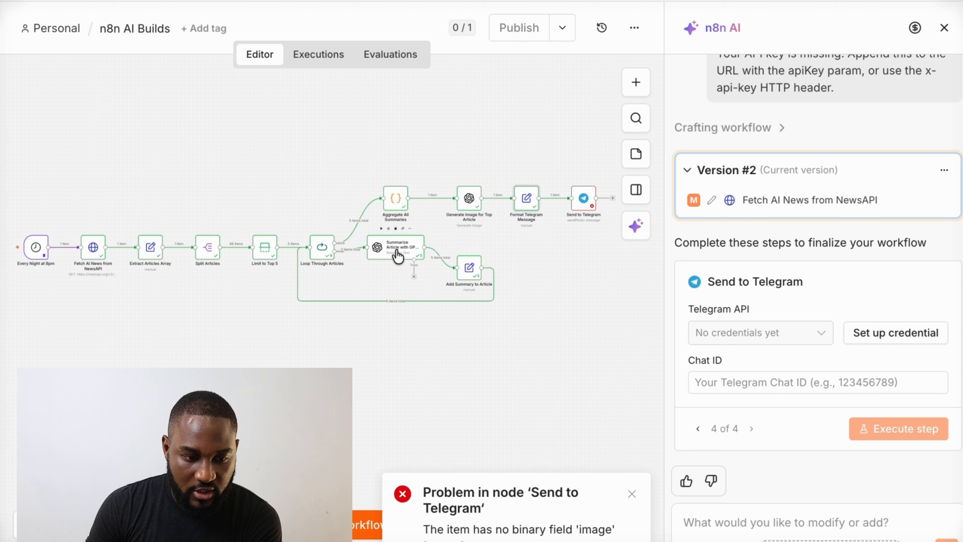